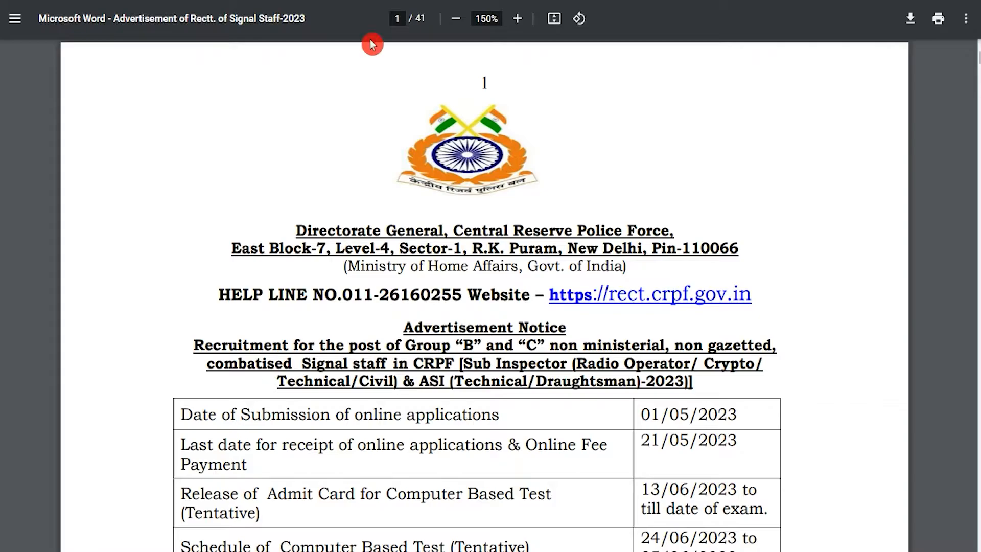
# Step: Highlight the help line number and the Signal staff recruitment title, then scroll the homepage
pyautogui.moveTo(320, 294); pyautogui.dragTo(487, 295)
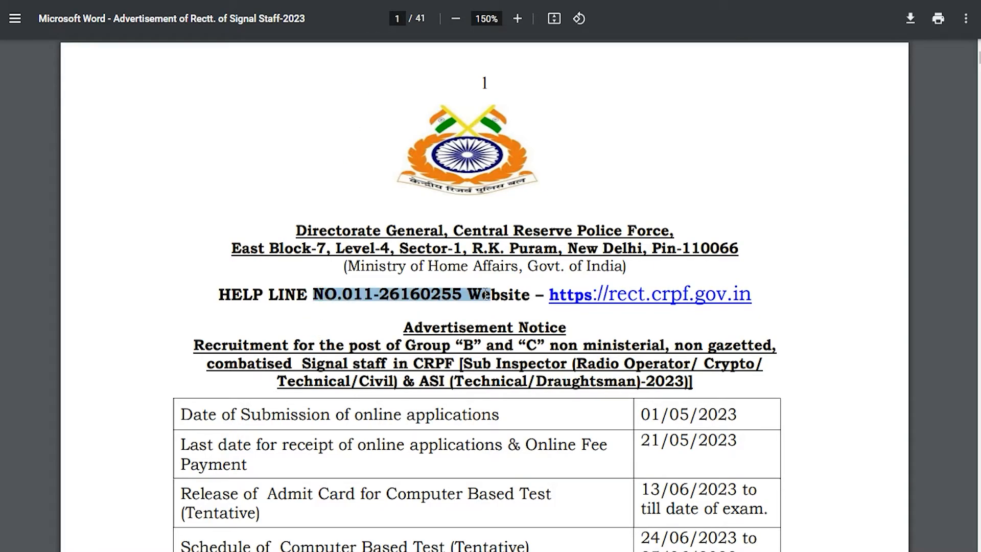
pyautogui.moveTo(213, 344); pyautogui.dragTo(648, 381)
pyautogui.scroll(-3, 588, 387)
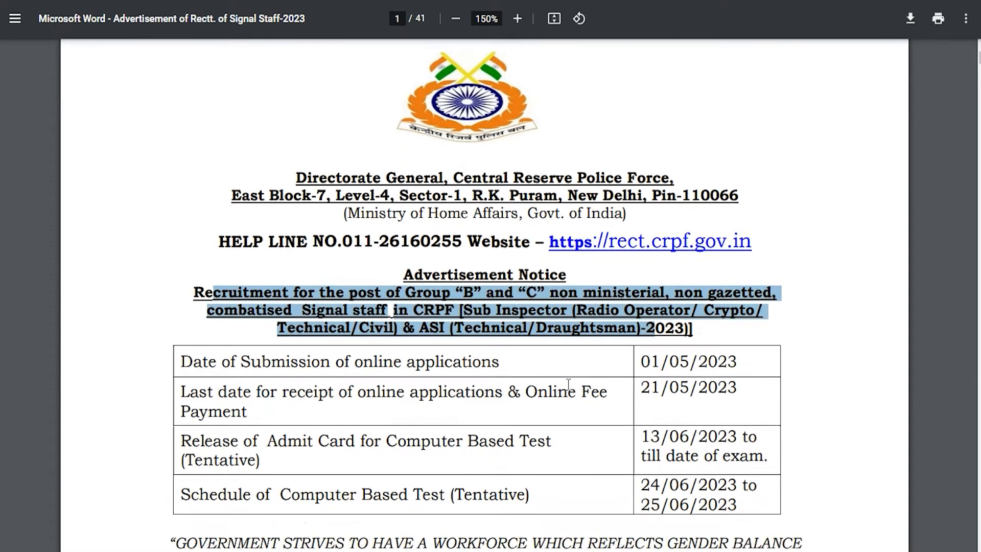
pyautogui.click(505, 380)
pyautogui.scroll(-6, 505, 380)
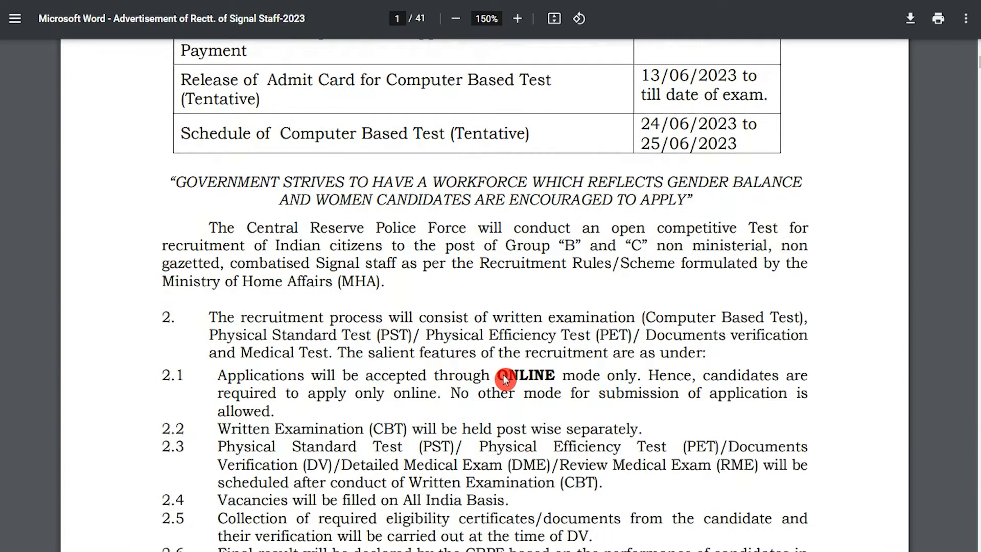
pyautogui.scroll(-8, 505, 379)
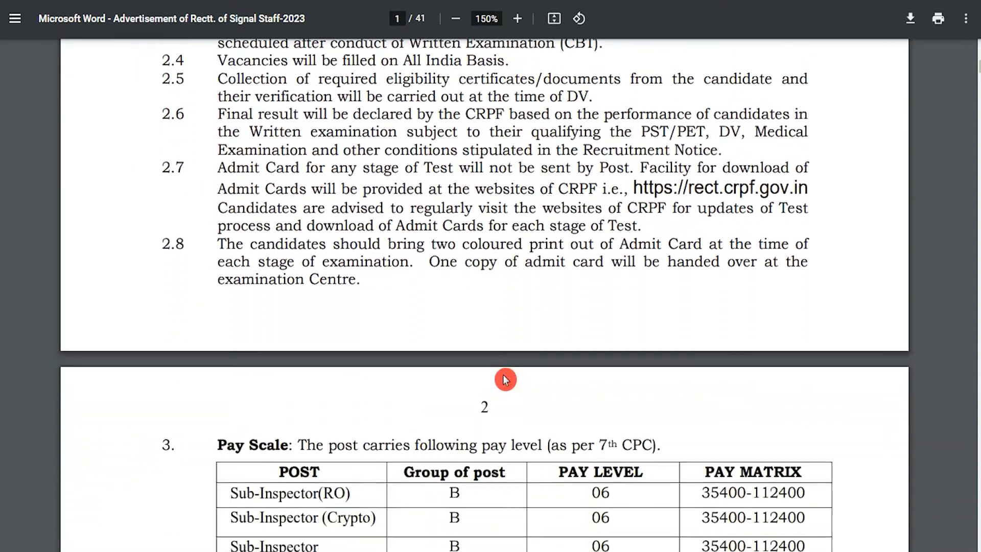
pyautogui.scroll(-6, 505, 379)
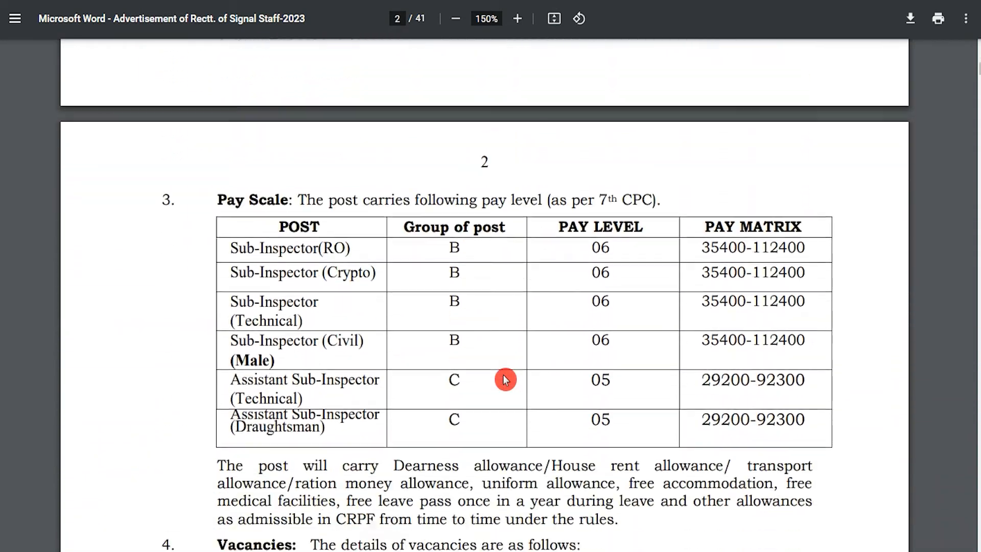
pyautogui.scroll(-6, 505, 380)
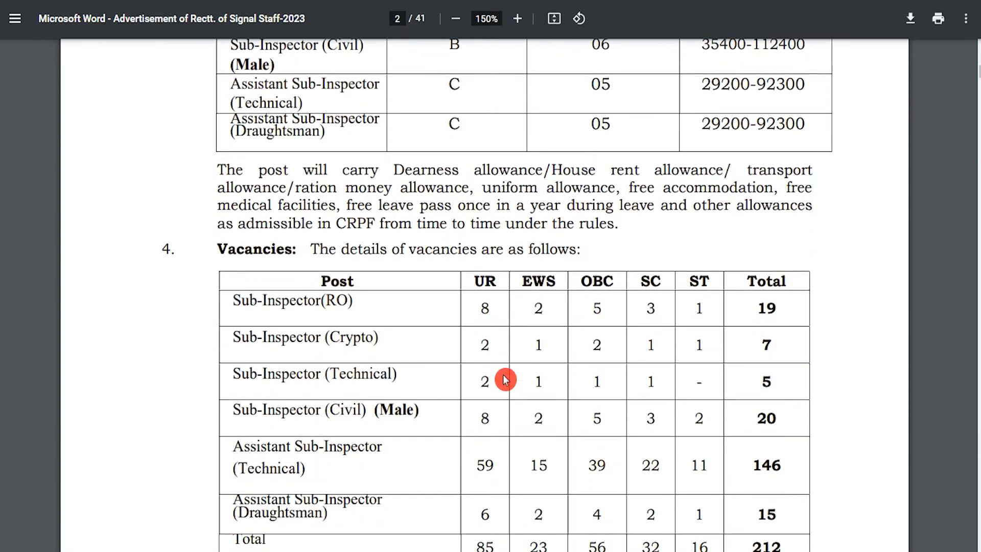
pyautogui.scroll(-6, 505, 380)
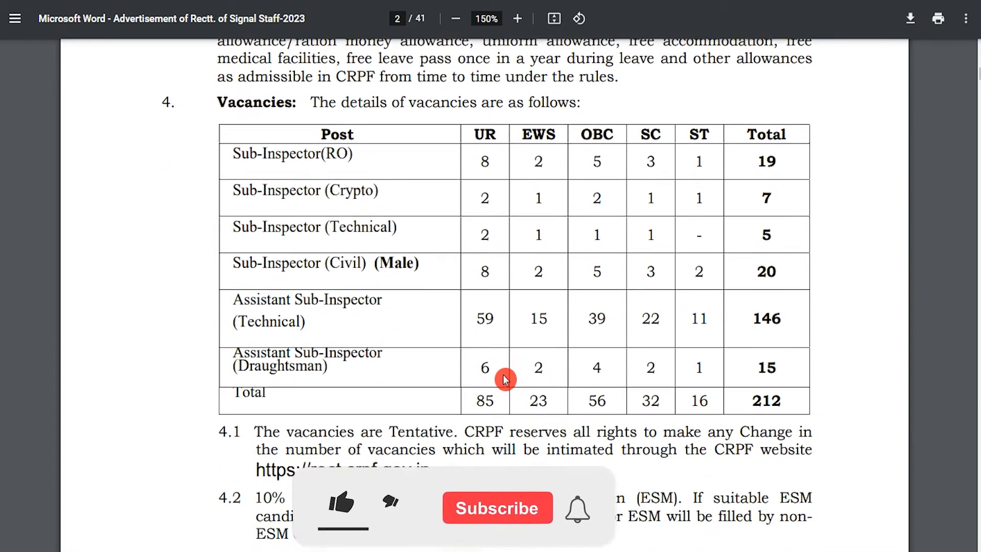
pyautogui.scroll(-5, 505, 379)
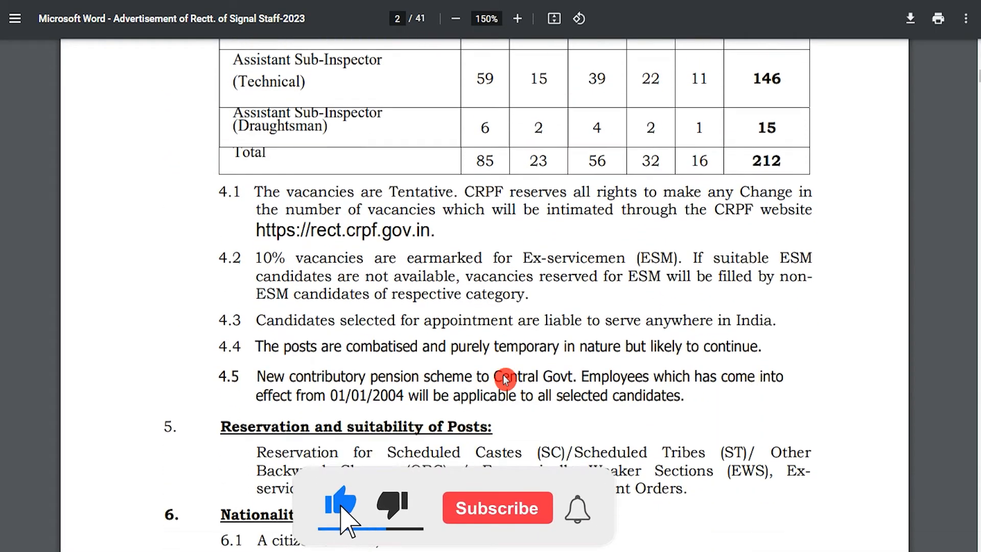
pyautogui.scroll(20, 505, 379)
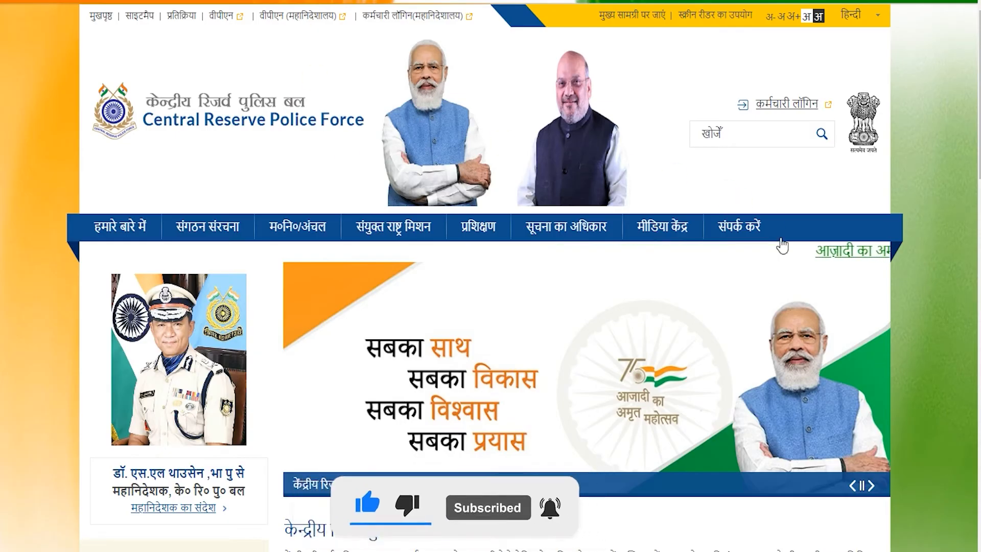
# Step: Advance the homepage banner slideshow five times
pyautogui.click(871, 486)
pyautogui.click(872, 486)
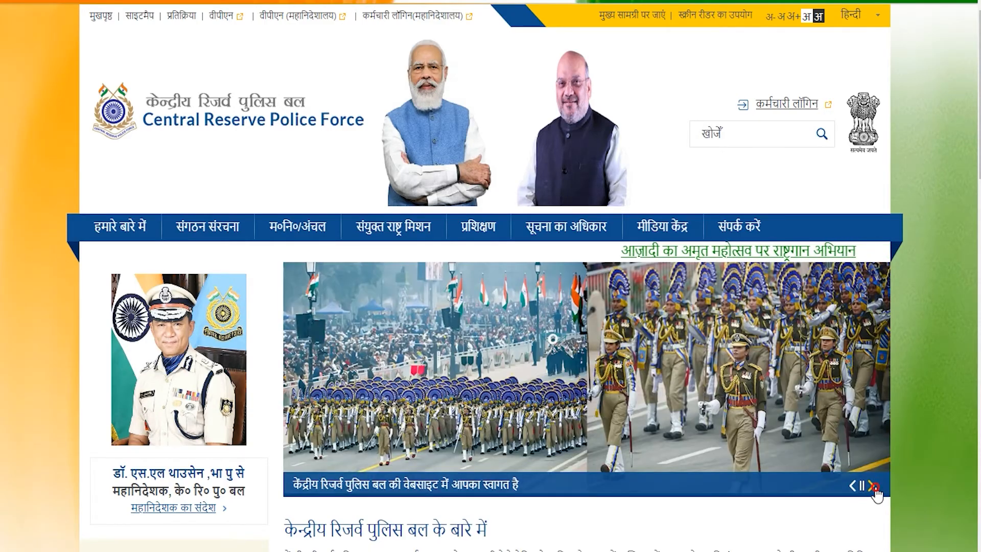
pyautogui.click(873, 486)
pyautogui.click(873, 487)
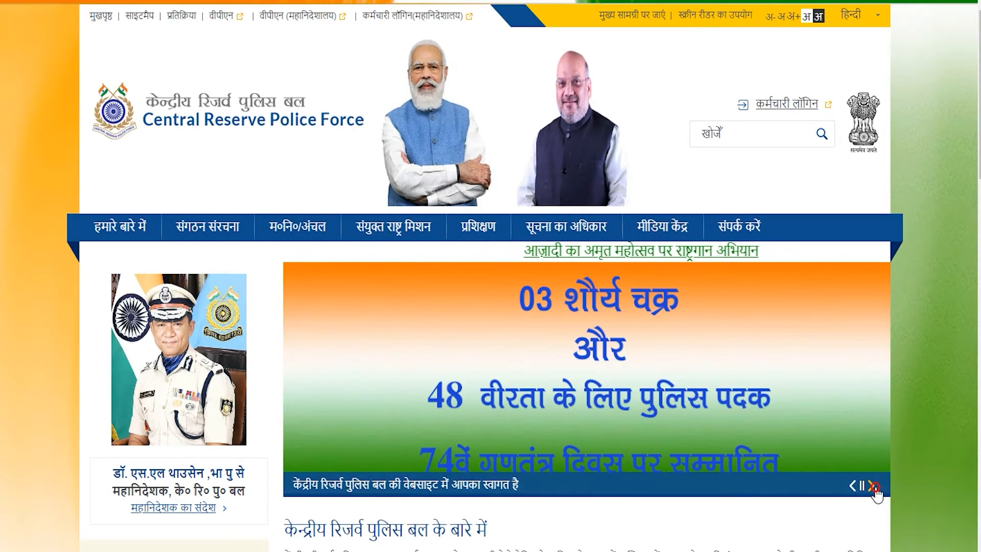
pyautogui.click(873, 487)
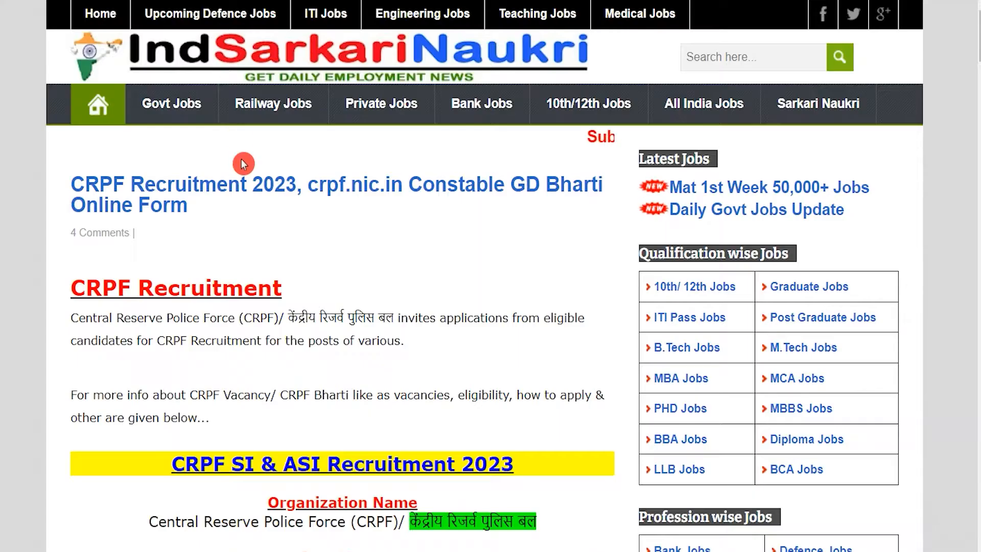
# Step: Read the article, highlighting the force's Hindi name and the SI (RO) and ASI post names
pyautogui.moveTo(284, 317); pyautogui.dragTo(356, 320)
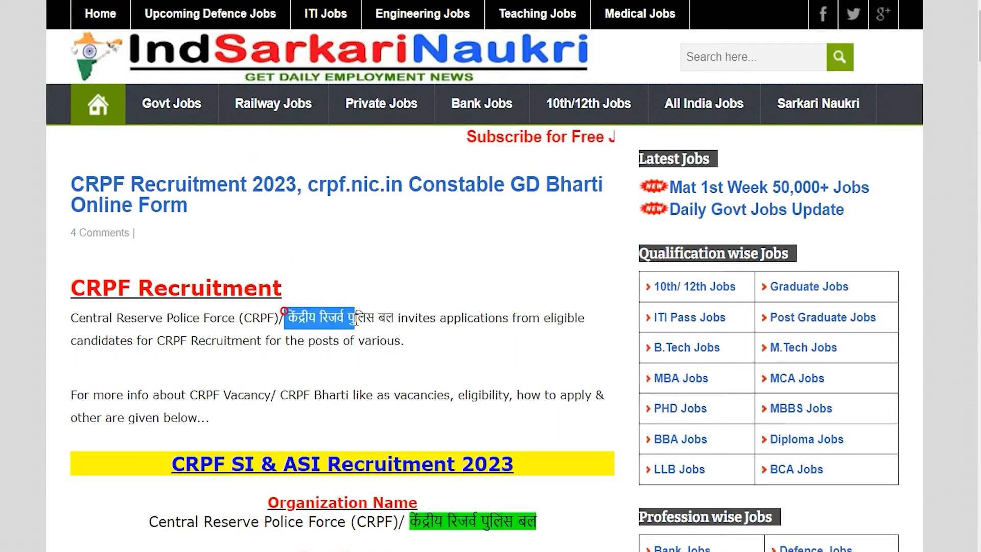
pyautogui.scroll(-1, 356, 320)
pyautogui.moveTo(185, 404); pyautogui.dragTo(502, 403)
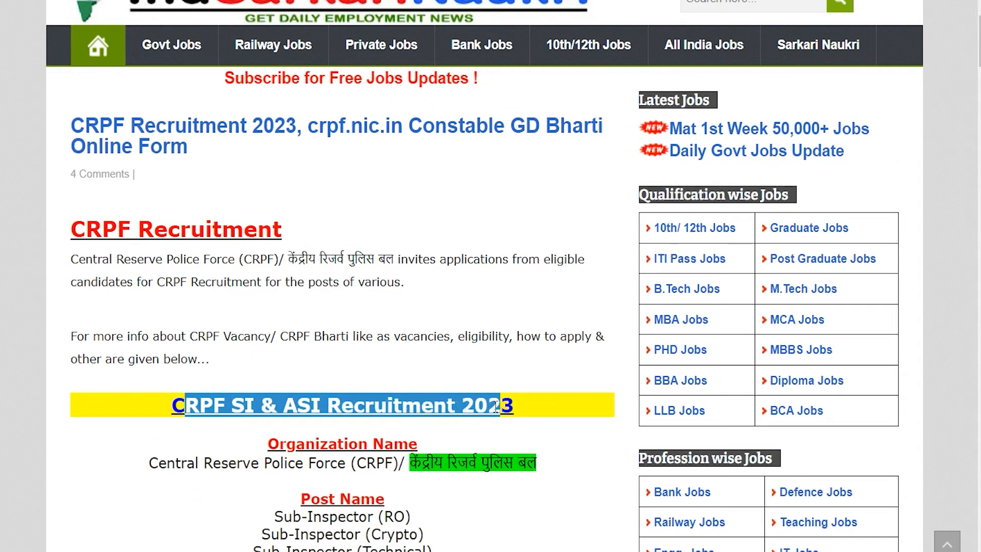
pyautogui.scroll(-1, 501, 403)
pyautogui.moveTo(264, 391); pyautogui.dragTo(405, 391)
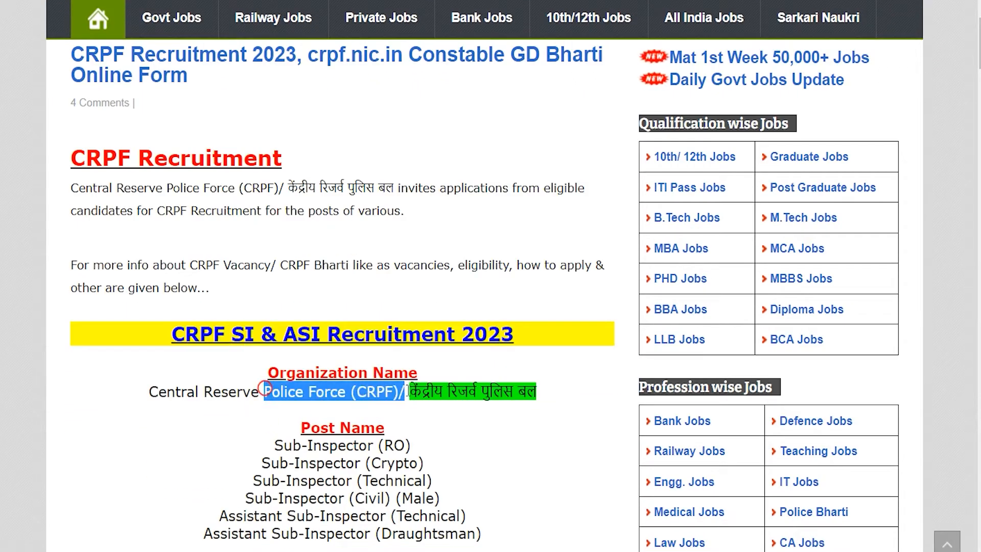
pyautogui.scroll(-1, 281, 387)
pyautogui.moveTo(280, 387); pyautogui.dragTo(330, 386)
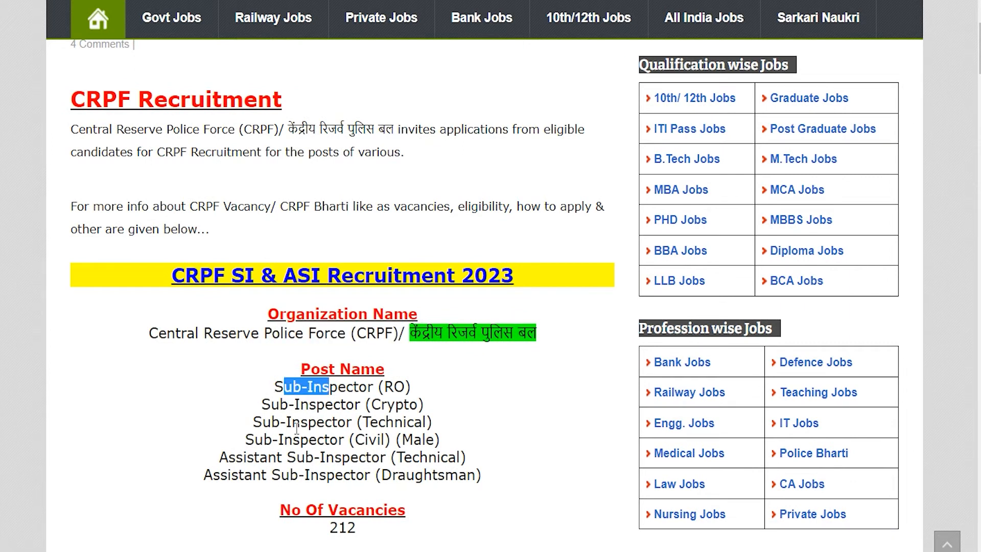
pyautogui.moveTo(231, 456); pyautogui.dragTo(342, 477)
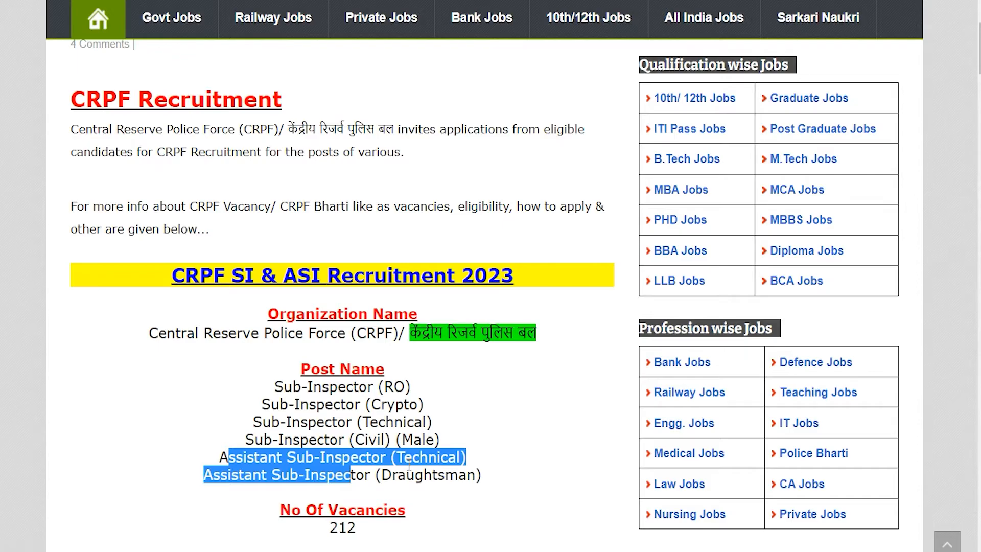
pyautogui.scroll(-1, 409, 465)
# Step: Highlight the 212 vacancies and the 01 May 2023 application start date
pyautogui.click(333, 467)
pyautogui.doubleClick(333, 468)
pyautogui.scroll(-1, 368, 455)
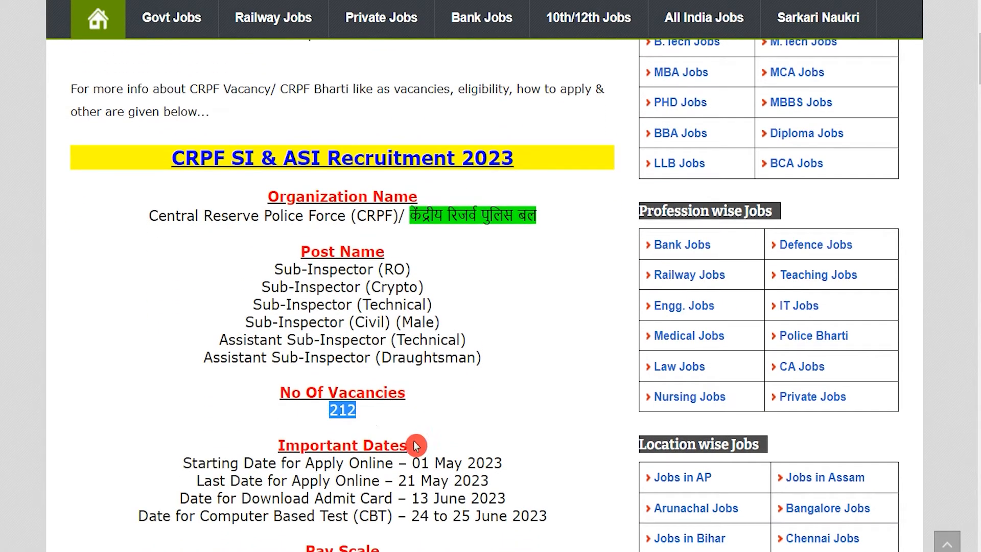
pyautogui.moveTo(413, 463); pyautogui.dragTo(493, 463)
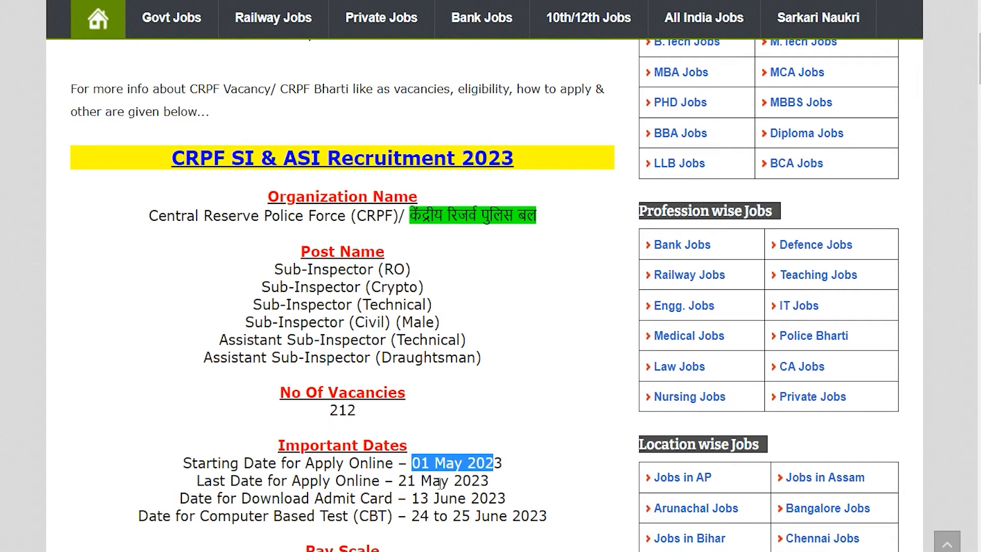
pyautogui.moveTo(408, 481); pyautogui.dragTo(489, 481)
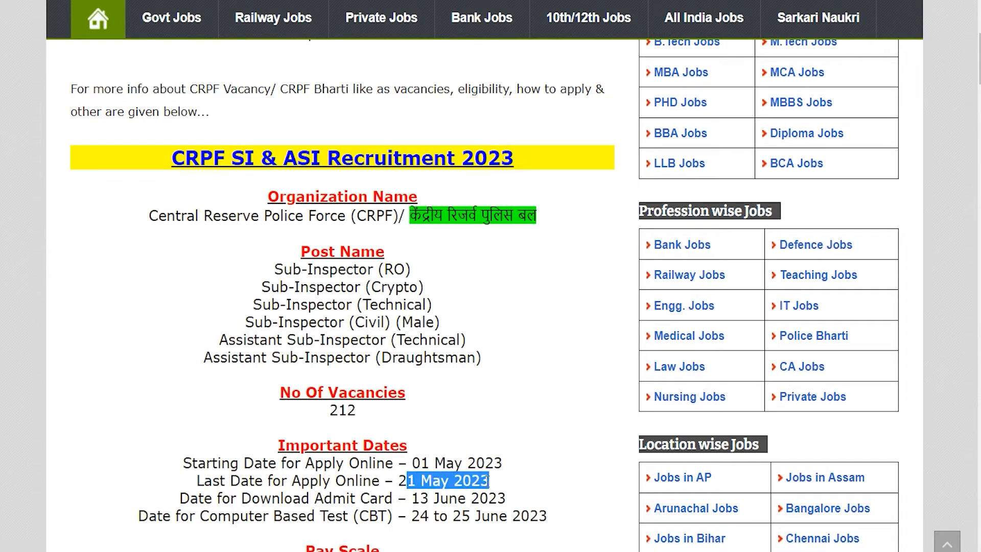
pyautogui.scroll(-1, 440, 428)
pyautogui.scroll(-8, 441, 427)
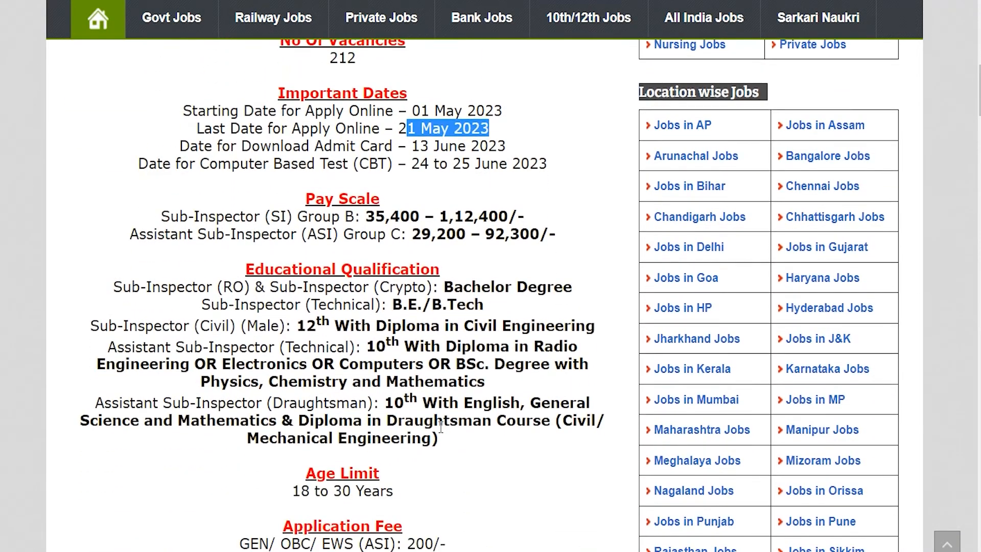
pyautogui.scroll(-6, 441, 427)
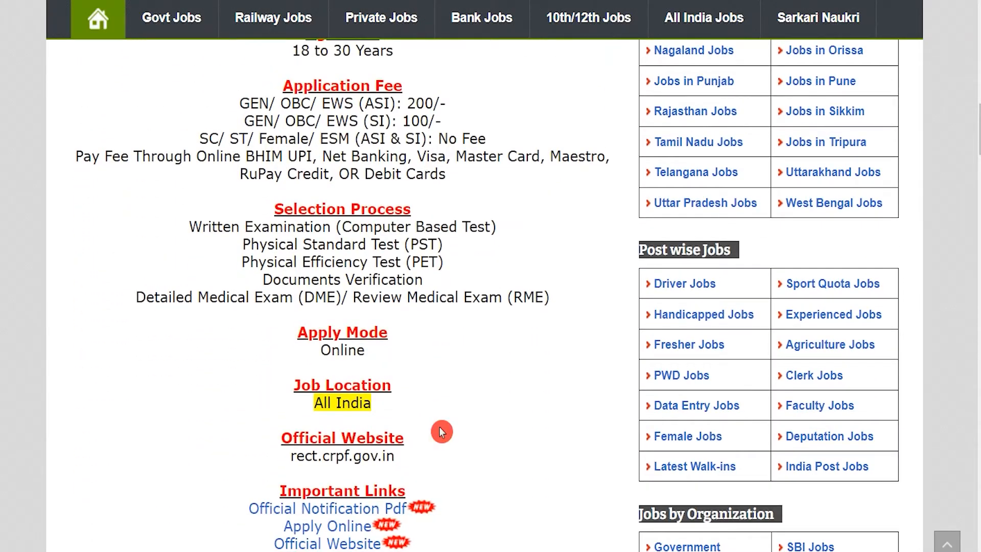
# Step: Open the Official Notification Pdf from the Important Links section
pyautogui.moveTo(288, 432); pyautogui.dragTo(412, 429)
pyautogui.moveTo(241, 450); pyautogui.dragTo(408, 454)
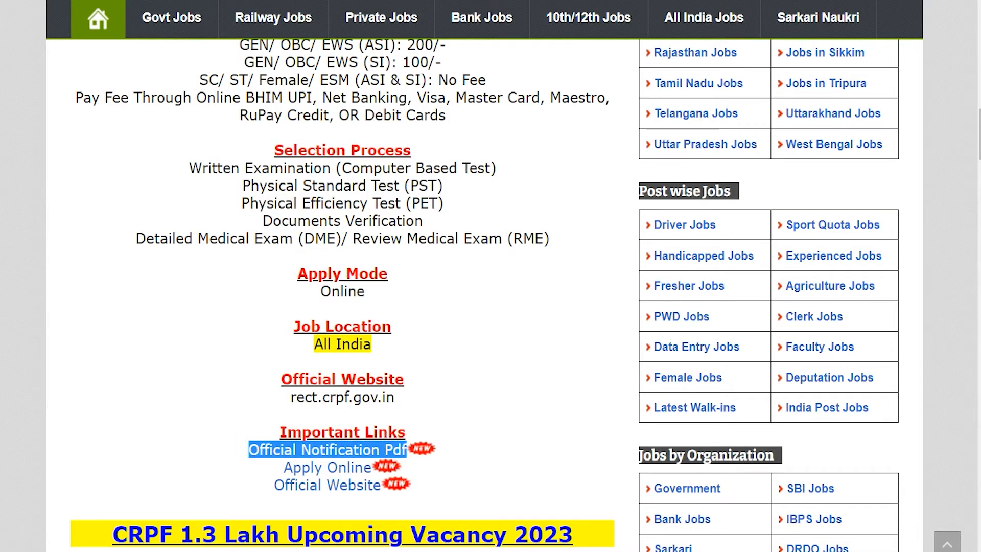
pyautogui.click(409, 454)
# Step: Skim the notification, then highlight the Apply Online link text
pyautogui.moveTo(397, 345); pyautogui.dragTo(403, 356)
pyautogui.scroll(-12, 415, 353)
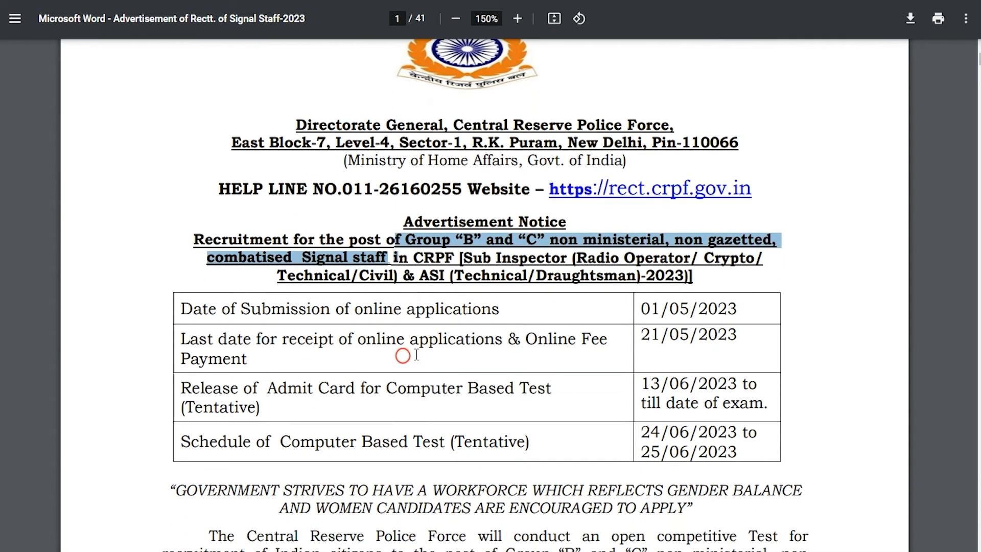
pyautogui.scroll(-4, 416, 354)
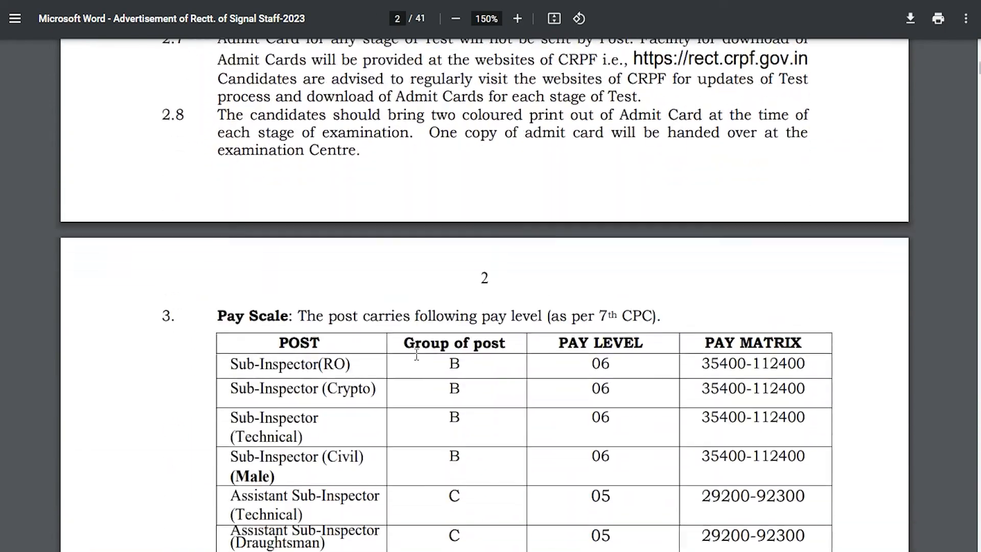
pyautogui.scroll(-16, 416, 355)
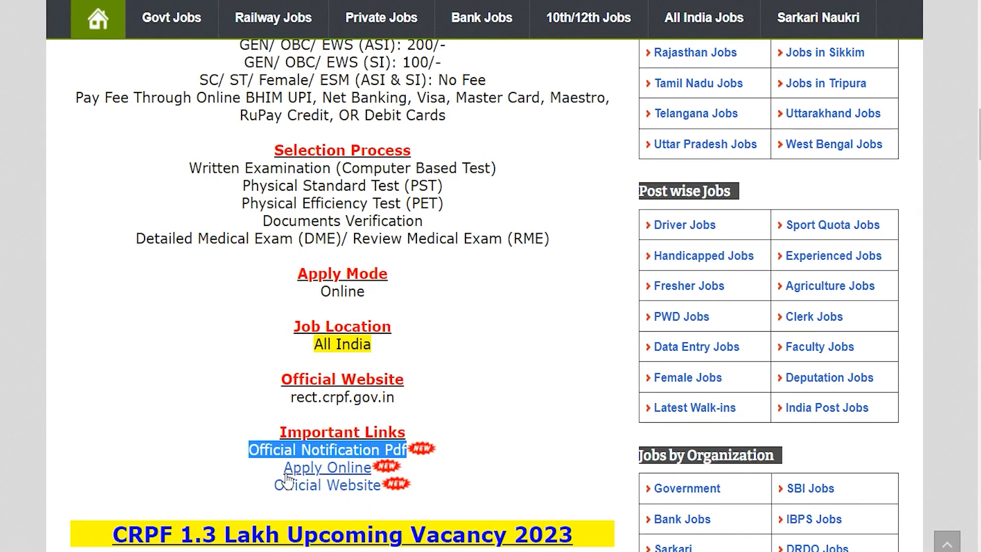
pyautogui.moveTo(260, 466); pyautogui.dragTo(364, 467)
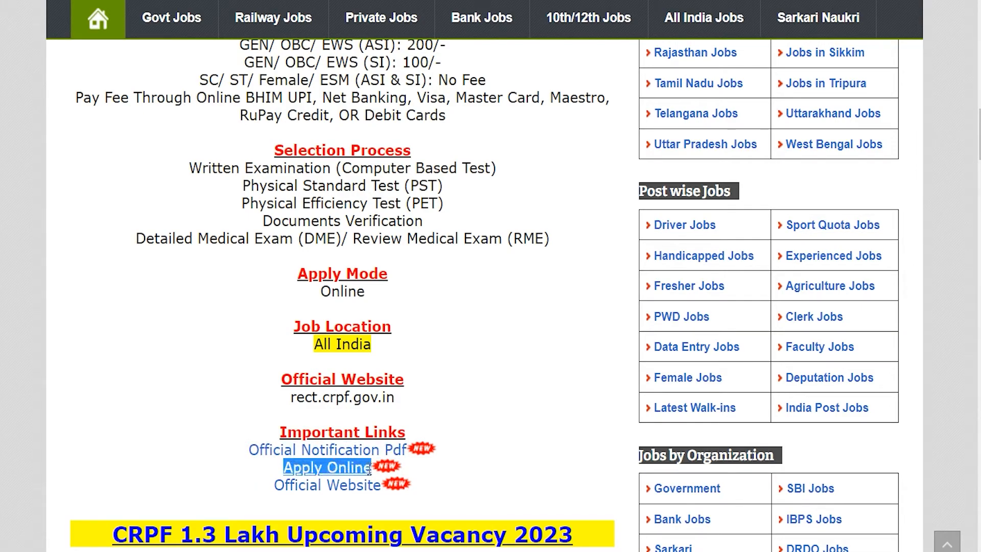
pyautogui.click(275, 471)
pyautogui.moveTo(274, 471); pyautogui.dragTo(373, 466)
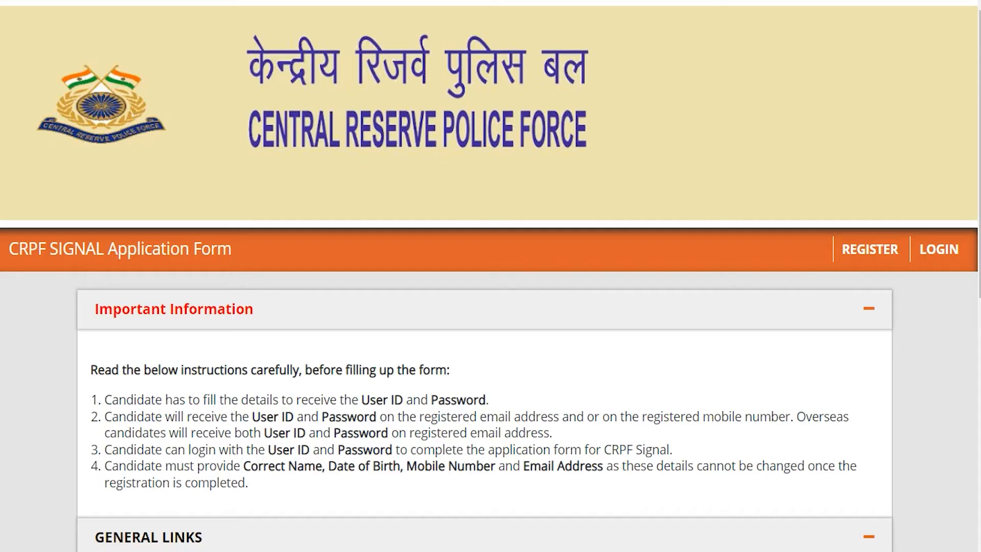
# Step: Collapse the Important Information section and scroll down to General Links
pyautogui.click(426, 286)
pyautogui.scroll(-3, 448, 313)
pyautogui.scroll(-2, 448, 313)
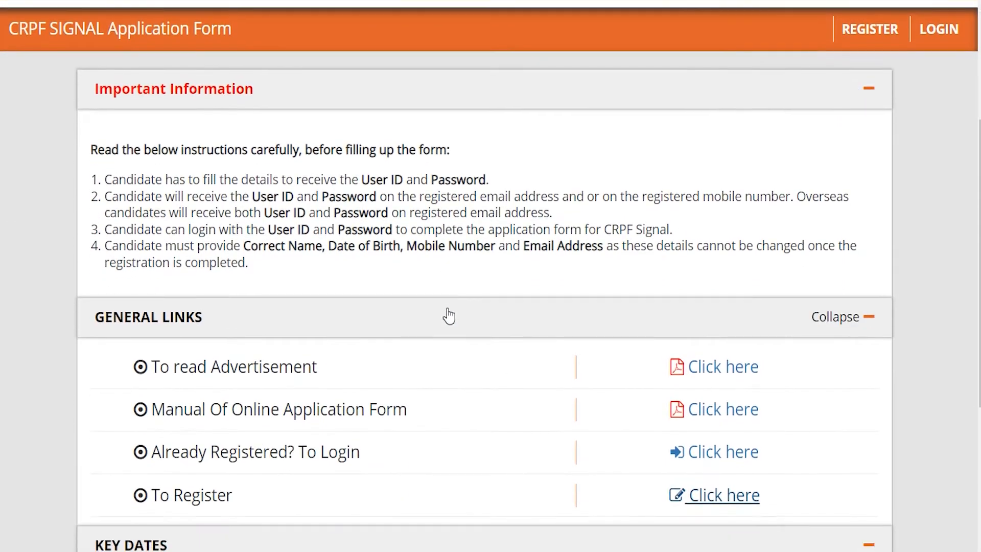
pyautogui.scroll(-3, 449, 314)
pyautogui.click(449, 313)
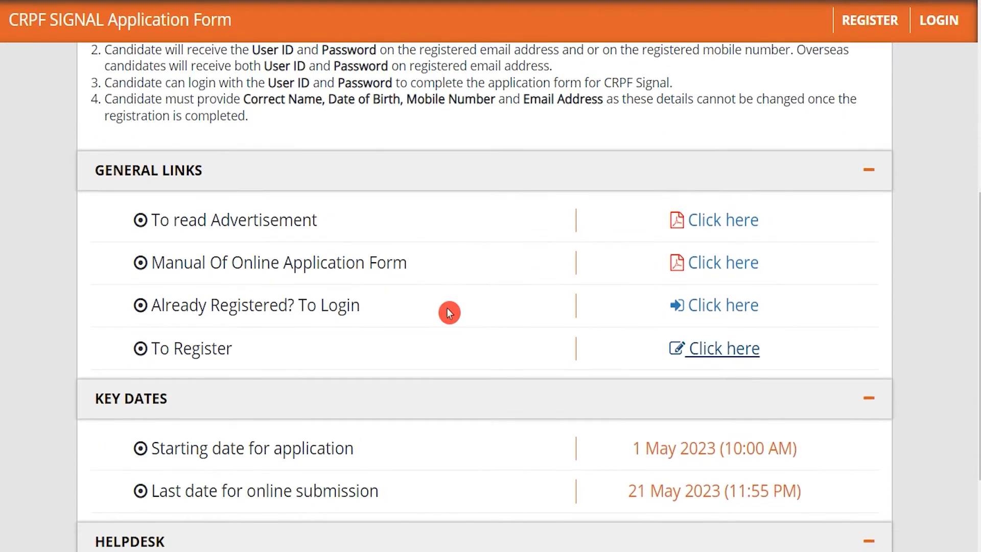
# Step: Open the new candidate registration page from the To Register row
pyautogui.moveTo(155, 350); pyautogui.dragTo(218, 351)
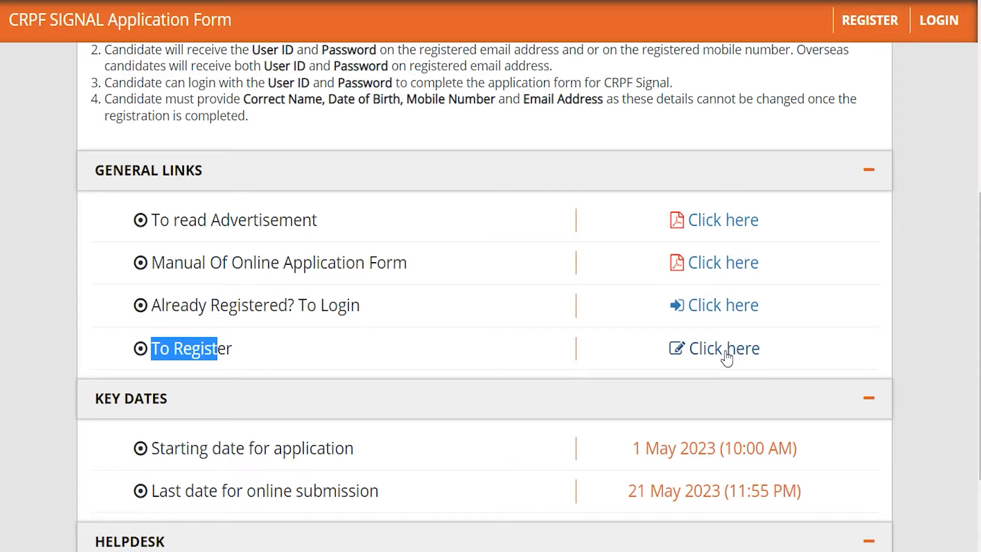
pyautogui.moveTo(161, 305); pyautogui.dragTo(338, 305)
pyautogui.click(724, 319)
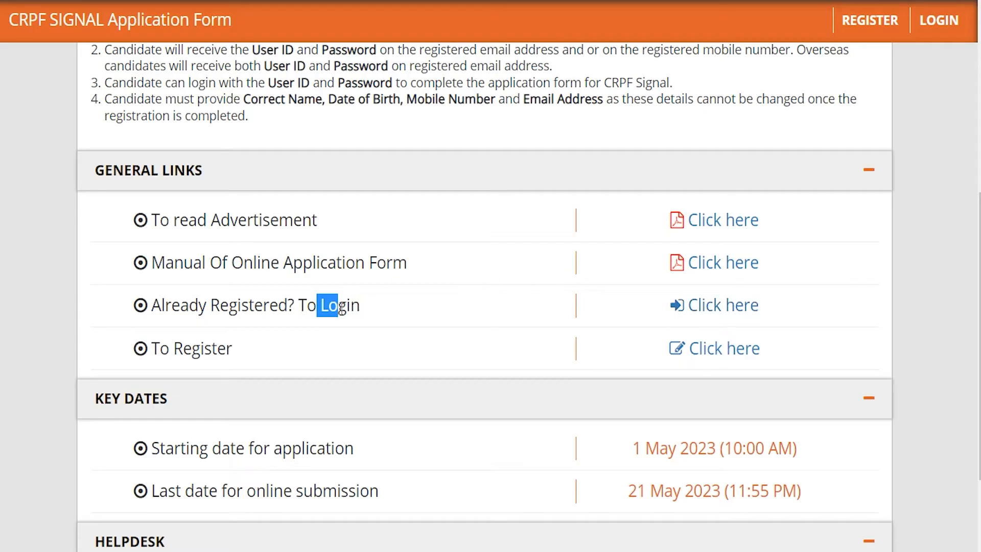
pyautogui.moveTo(153, 350); pyautogui.dragTo(234, 352)
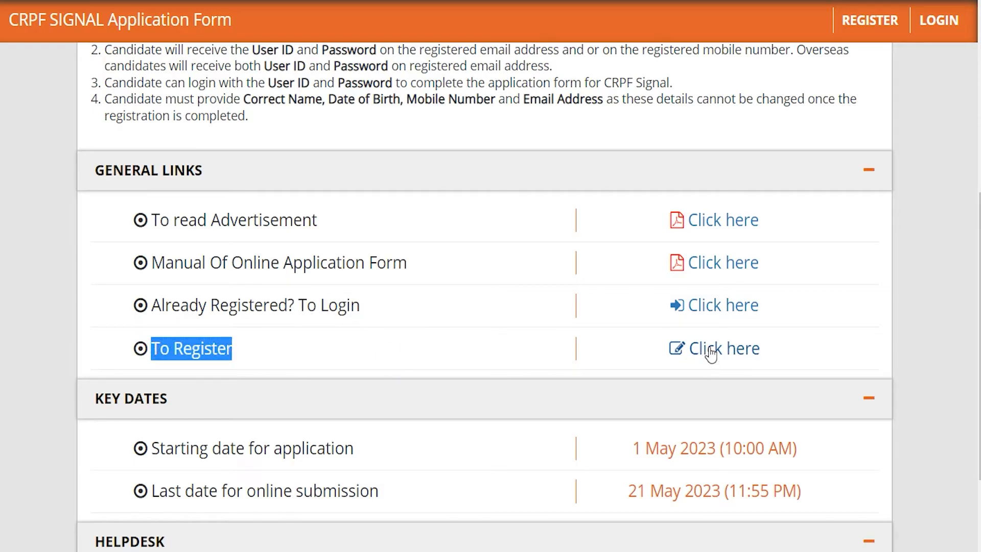
pyautogui.click(711, 351)
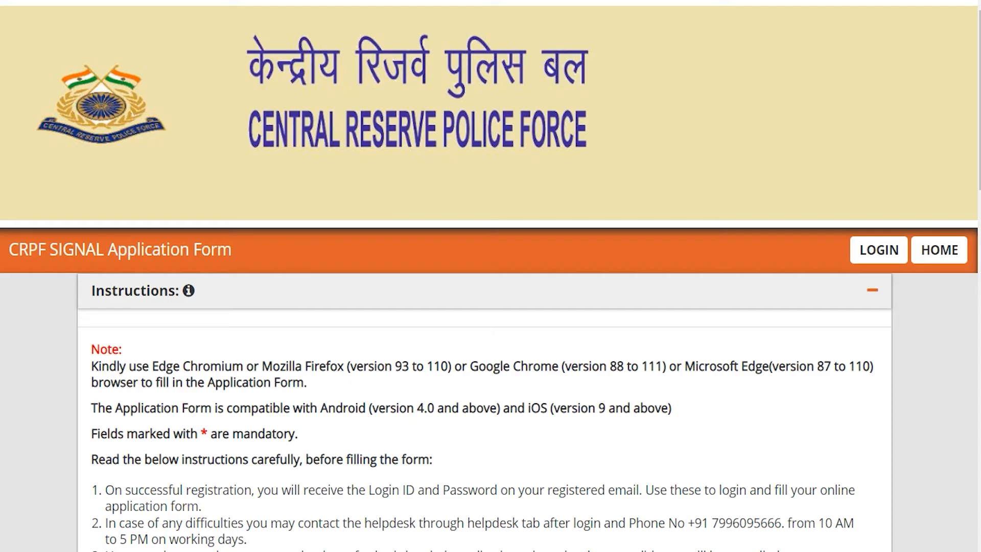
# Step: Choose Assistant Sub Instector(Technical) as the post name
pyautogui.moveTo(435, 408); pyautogui.dragTo(376, 407)
pyautogui.scroll(-4, 434, 403)
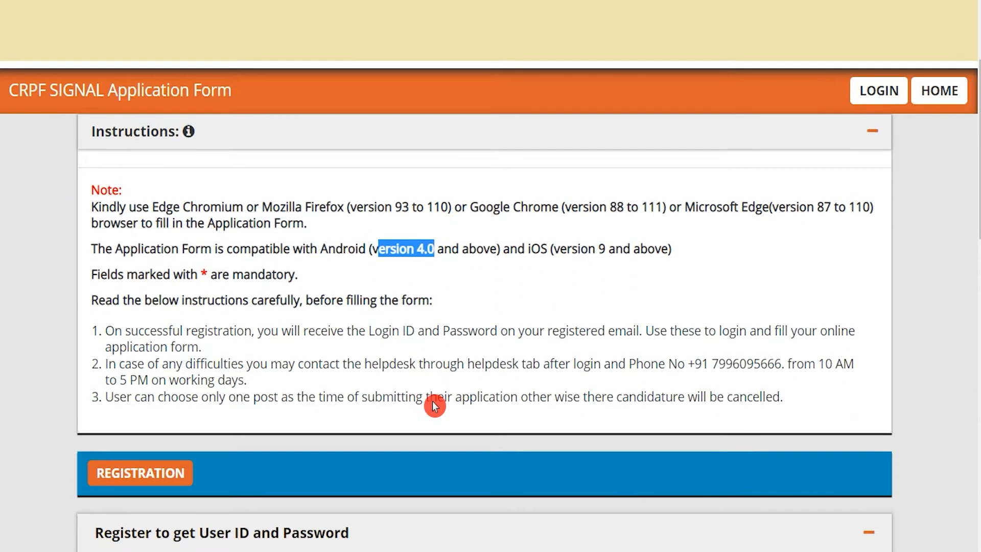
pyautogui.scroll(1, 455, 335)
pyautogui.scroll(1, 454, 335)
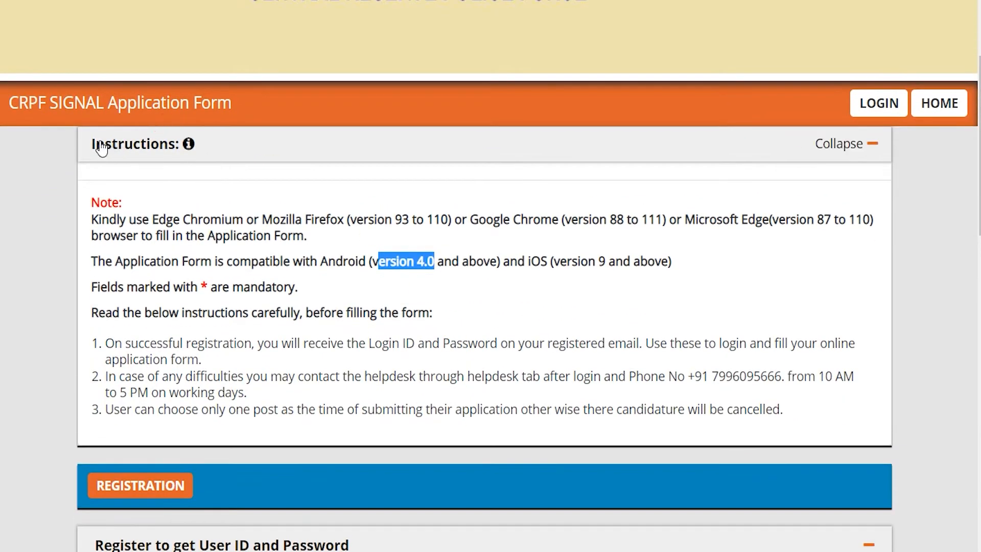
pyautogui.moveTo(265, 220); pyautogui.dragTo(455, 221)
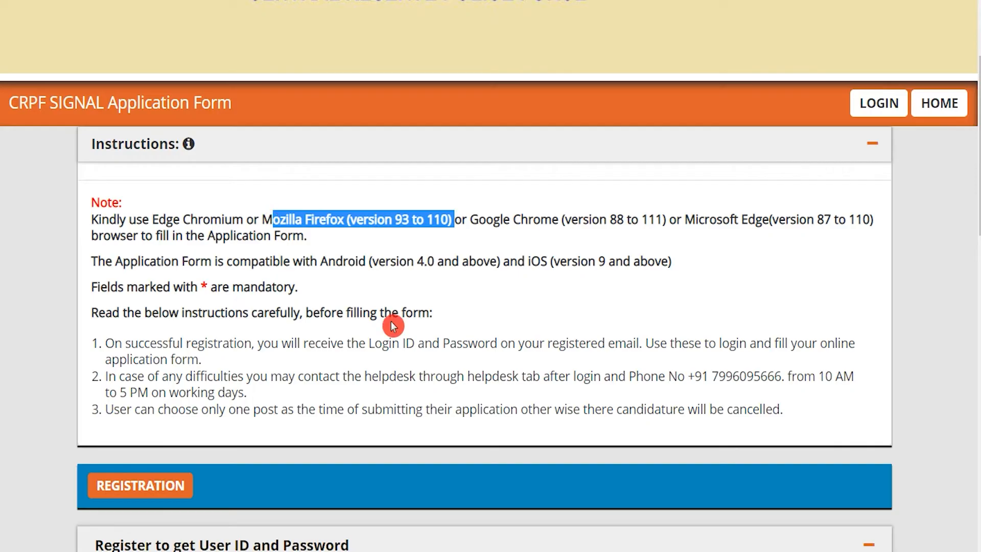
pyautogui.scroll(-6, 393, 325)
pyautogui.scroll(-3, 394, 325)
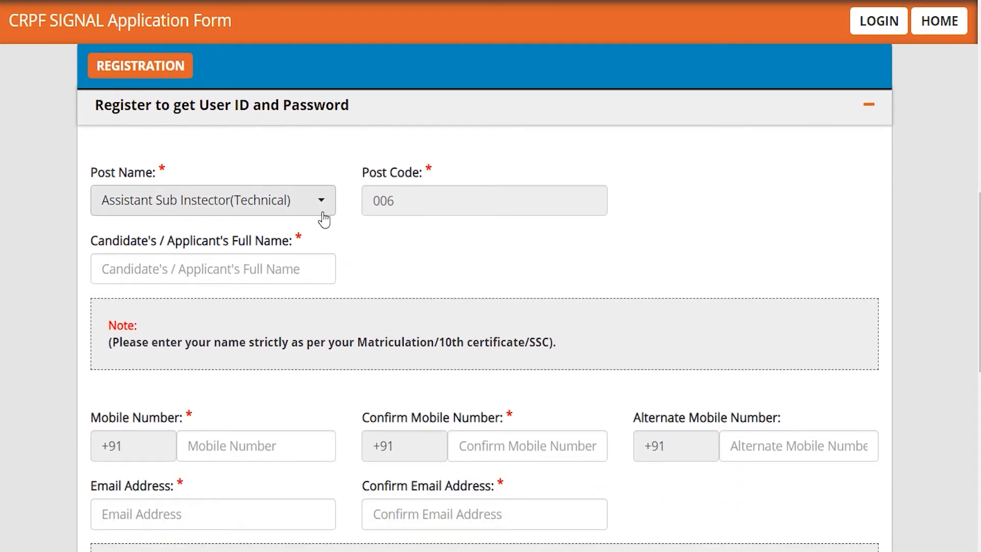
pyautogui.click(321, 207)
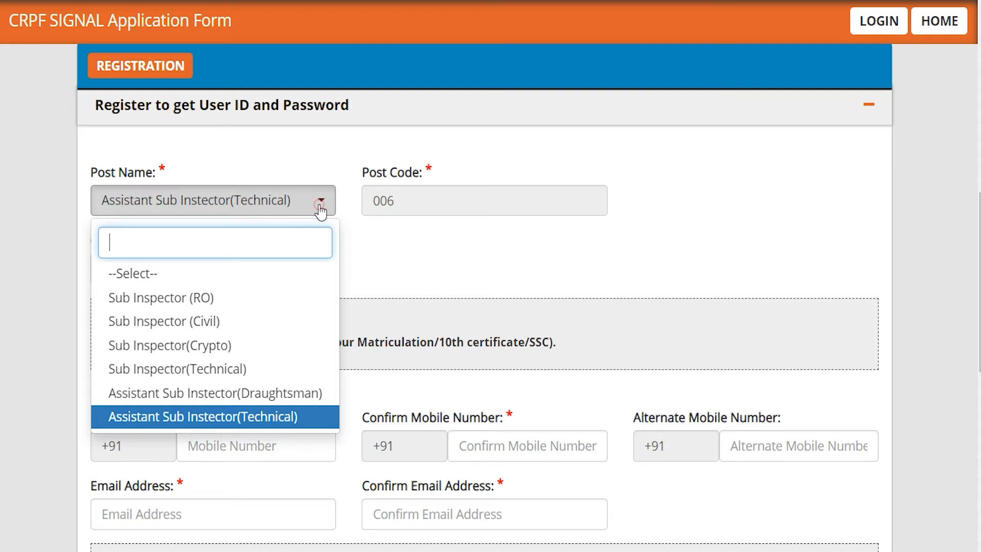
pyautogui.click(263, 419)
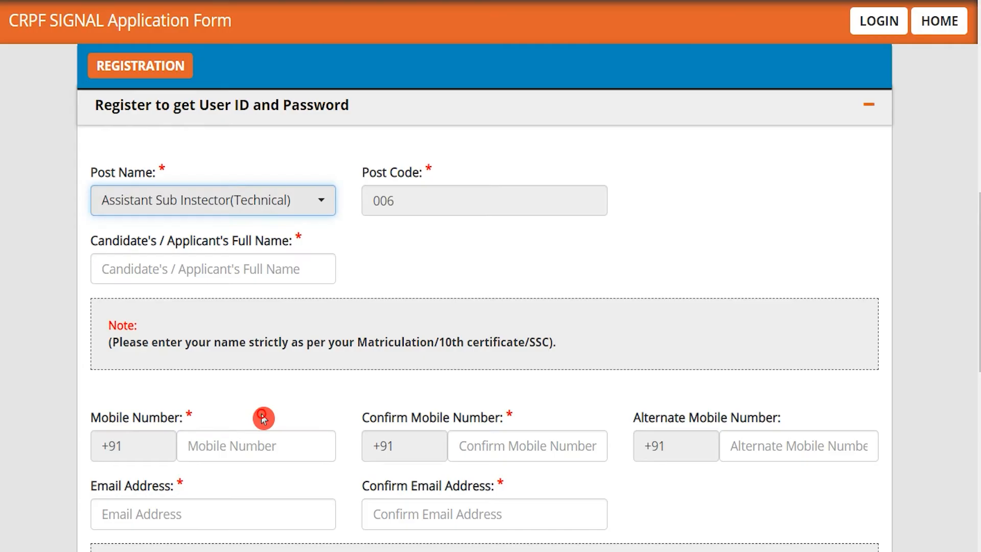
# Step: Enter the candidate's full name in the registration form
pyautogui.click(344, 236)
pyautogui.click(396, 247)
pyautogui.click(274, 267)
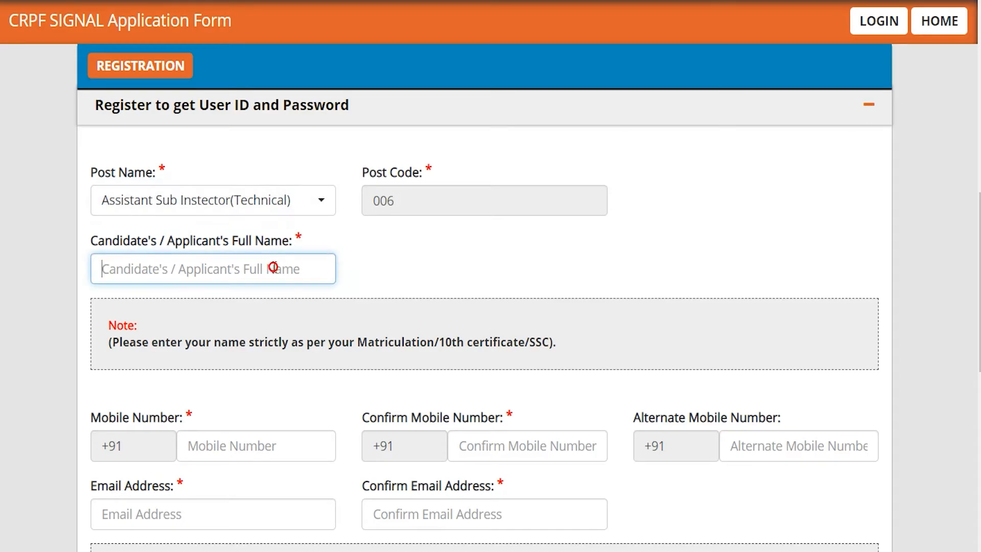
pyautogui.write('Am')
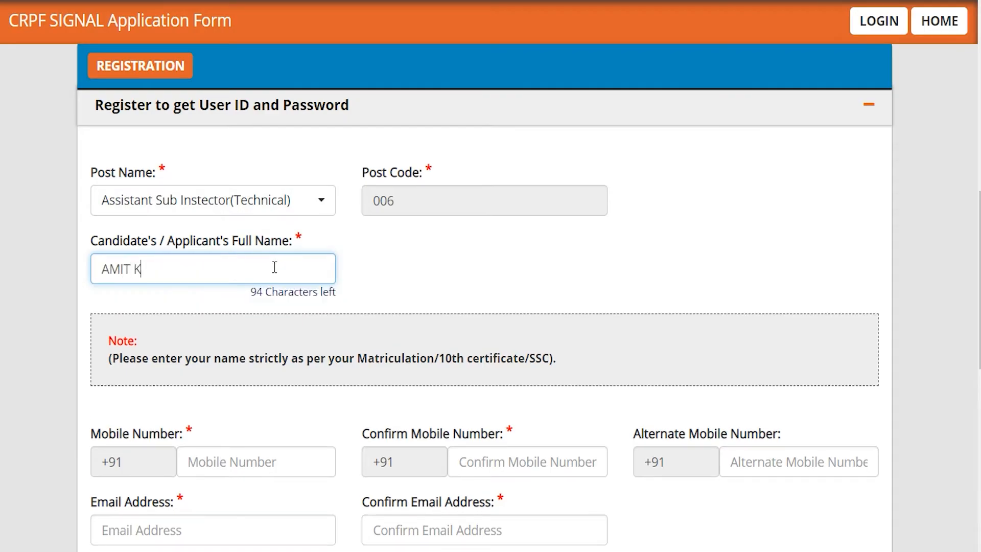
pyautogui.scroll(-5, 385, 410)
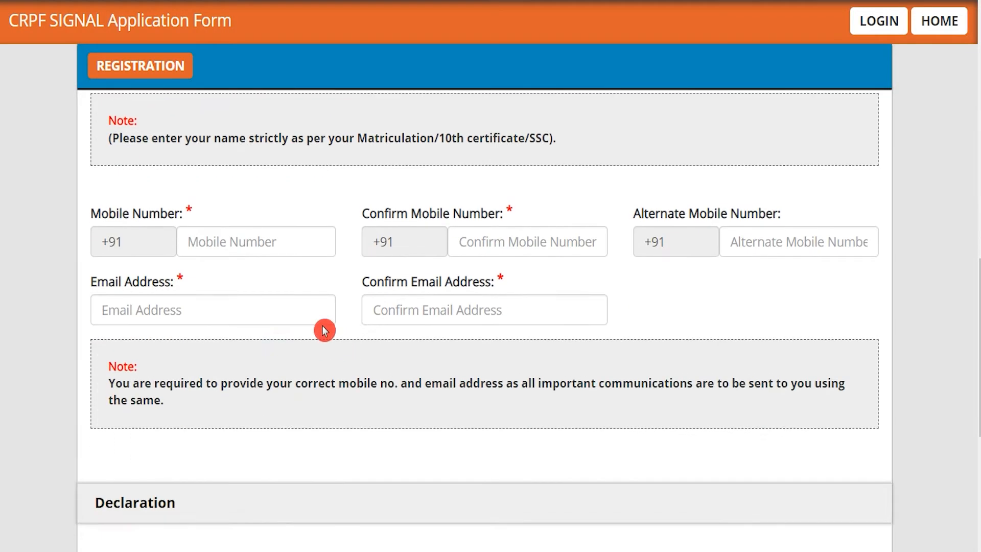
# Step: Step through the mobile number fields, then enter and confirm the email address
pyautogui.click(289, 240)
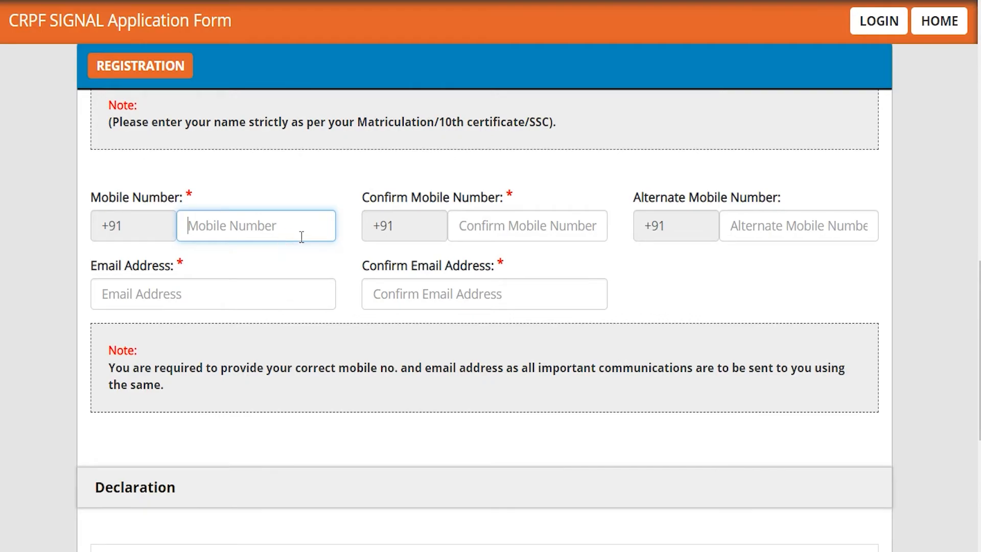
pyautogui.click(488, 225)
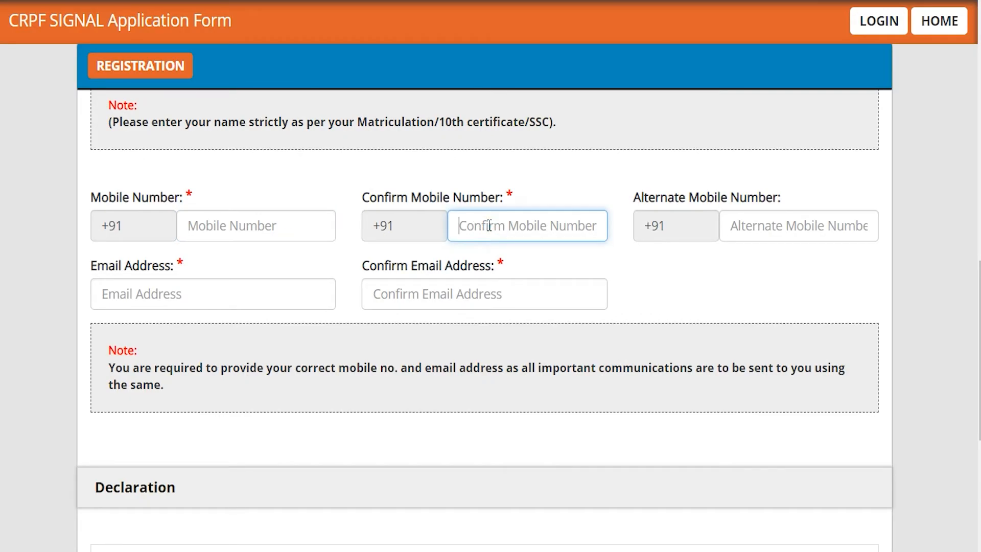
pyautogui.click(768, 227)
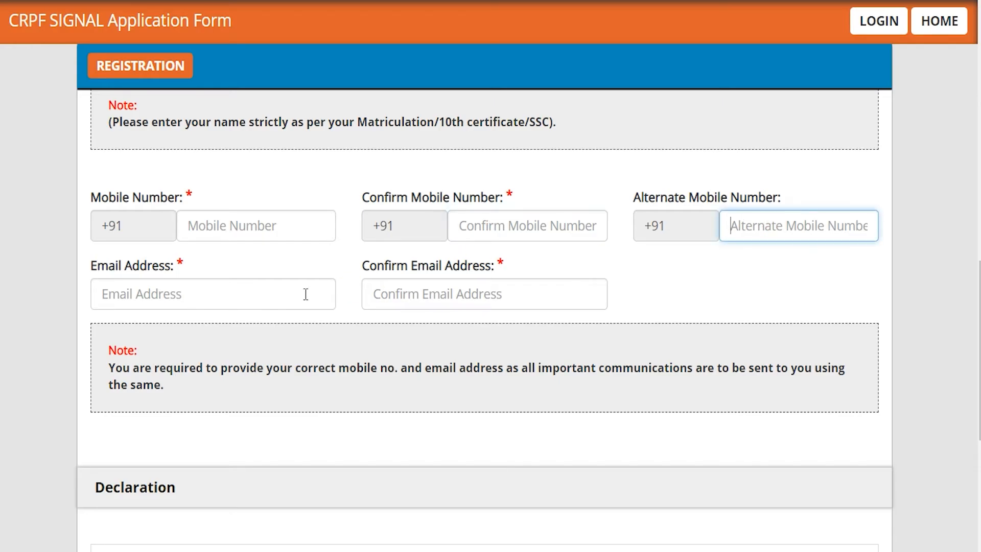
pyautogui.click(256, 295)
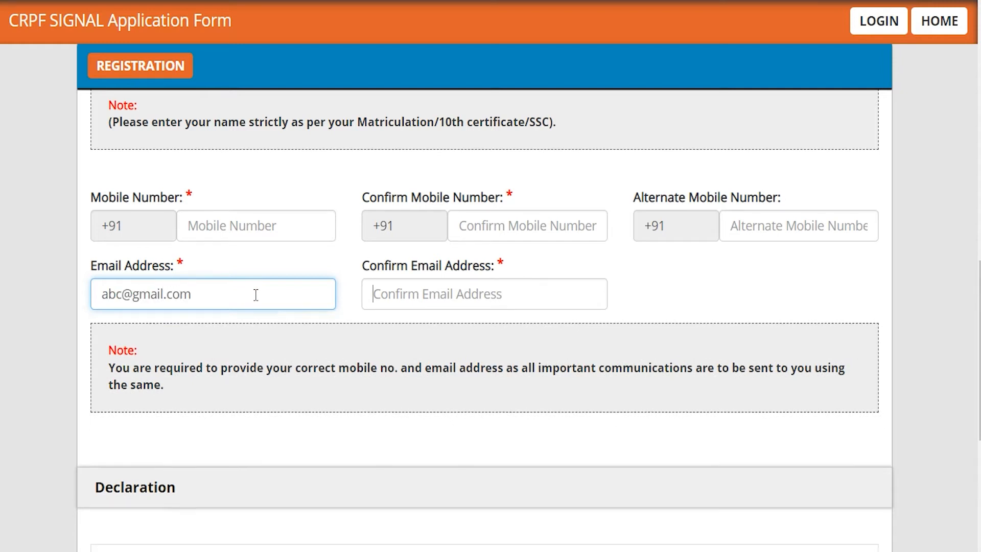
pyautogui.press('Tab')
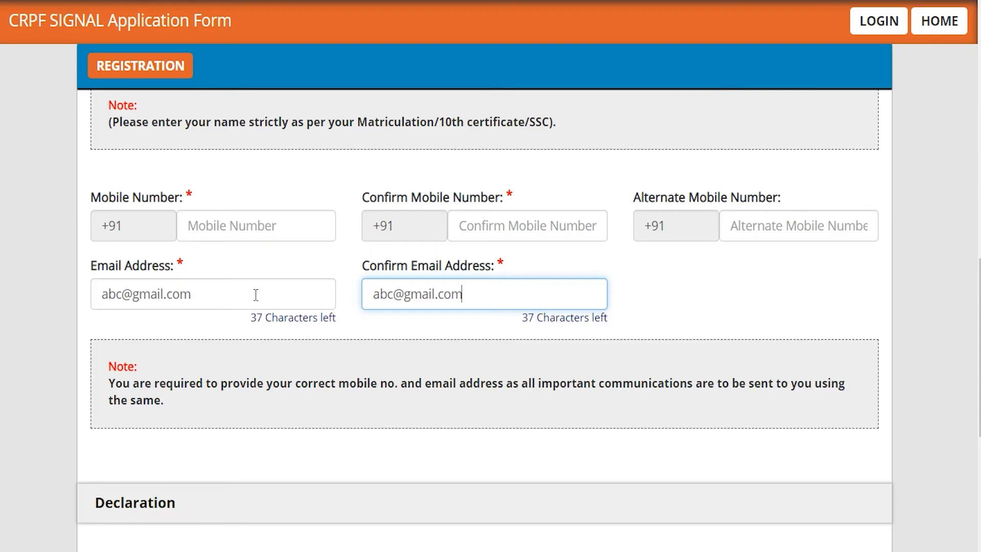
# Step: Read the declaration and tick I Agree
pyautogui.scroll(-3, 256, 295)
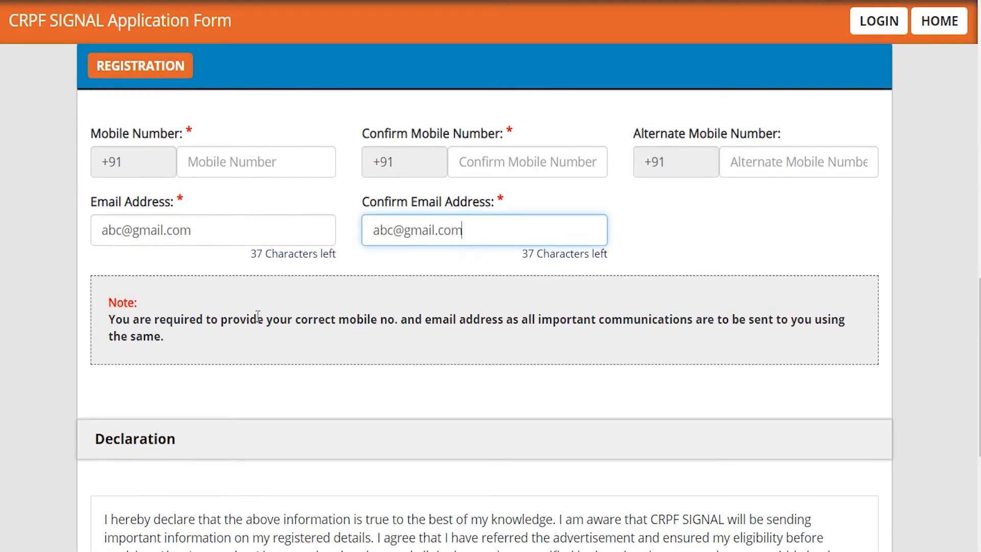
pyautogui.scroll(-3, 227, 373)
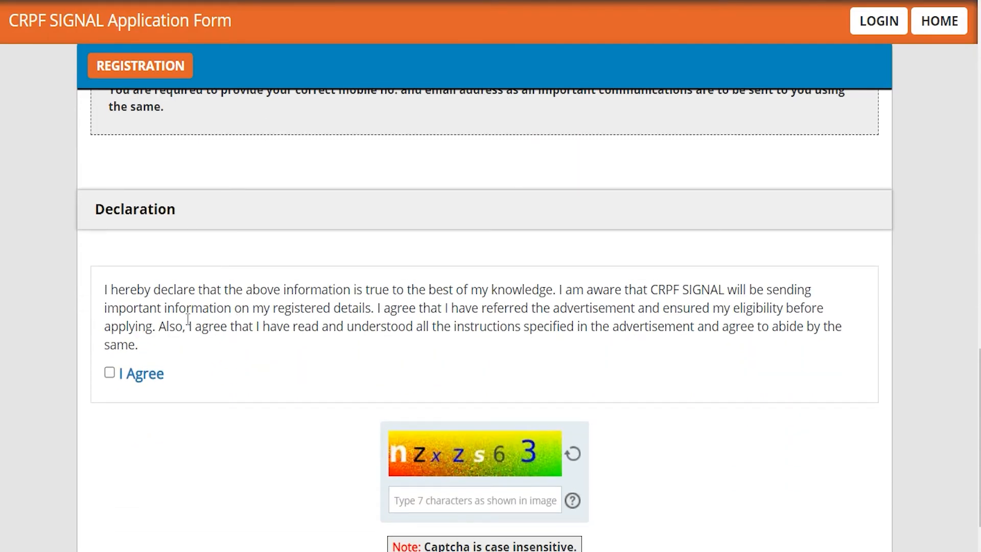
pyautogui.moveTo(120, 289); pyautogui.dragTo(336, 309)
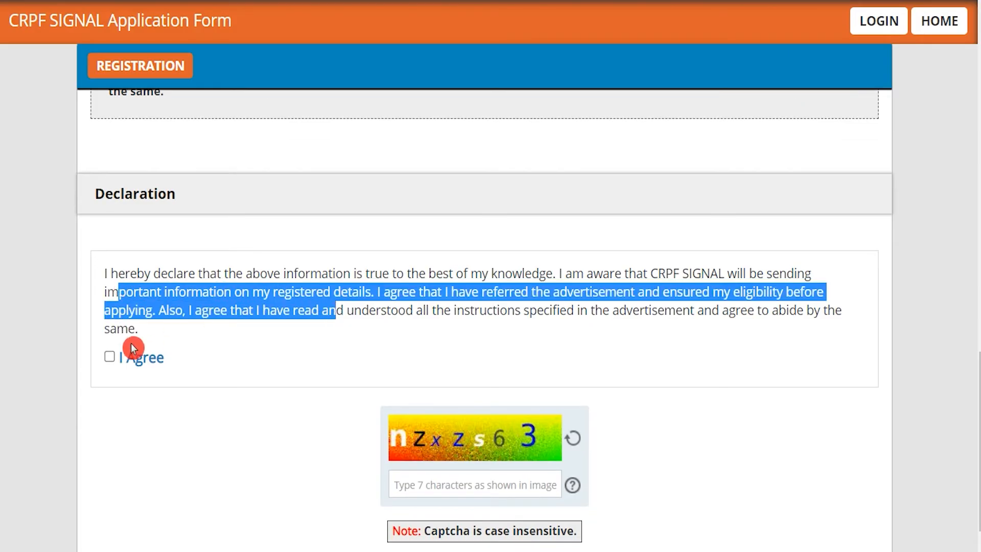
pyautogui.click(110, 358)
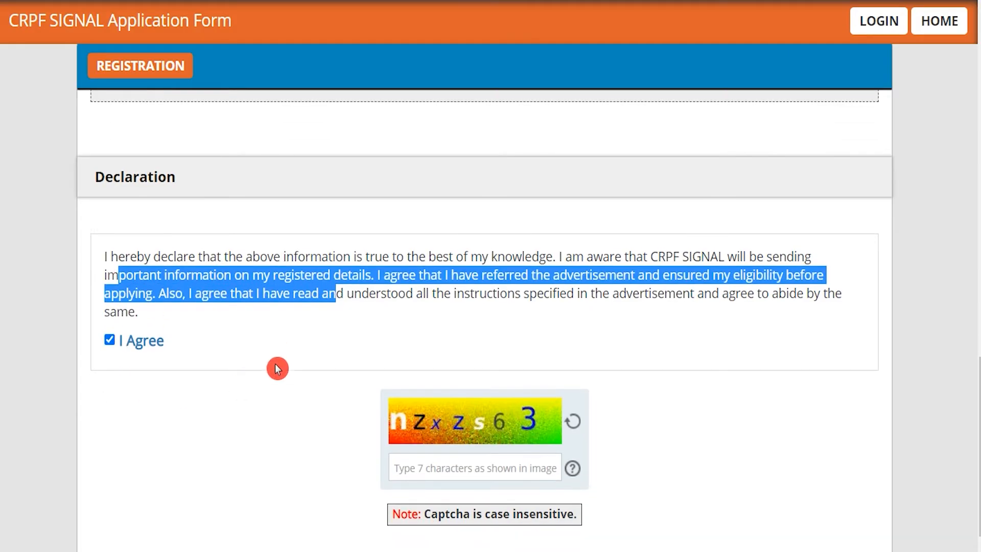
# Step: Enter the captcha characters, reverify the details, and submit the registration
pyautogui.scroll(-2, 278, 366)
pyautogui.click(443, 378)
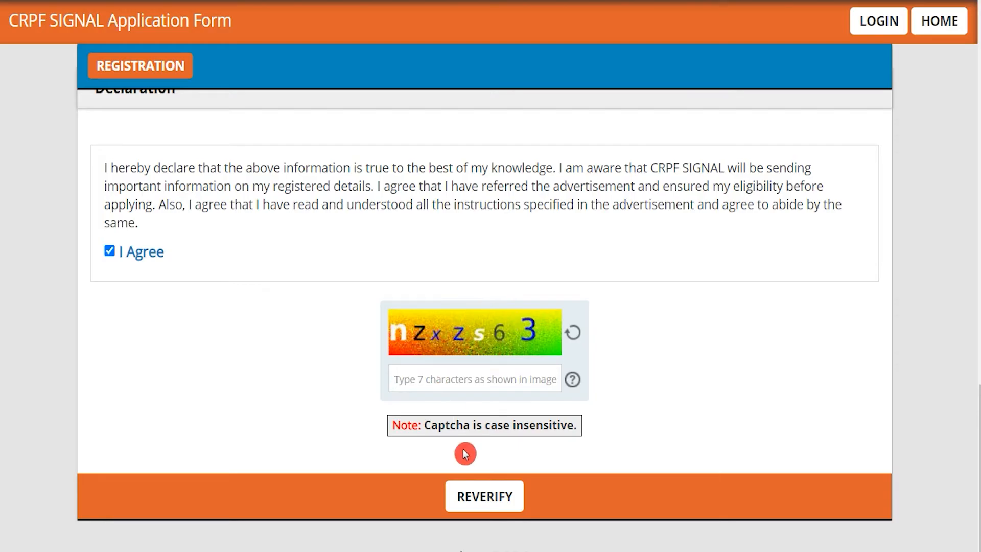
pyautogui.write('nzxzs63')
pyautogui.click(484, 496)
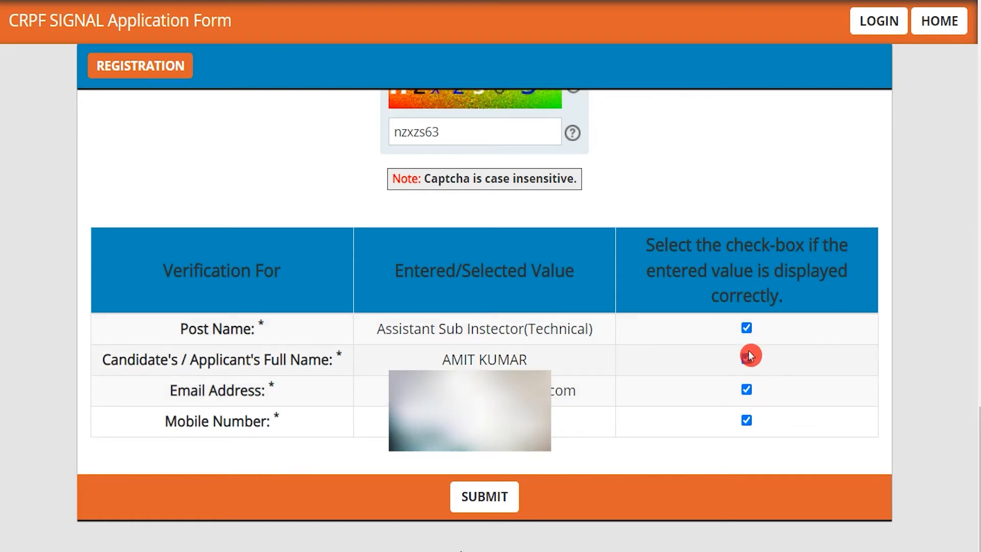
pyautogui.click(487, 499)
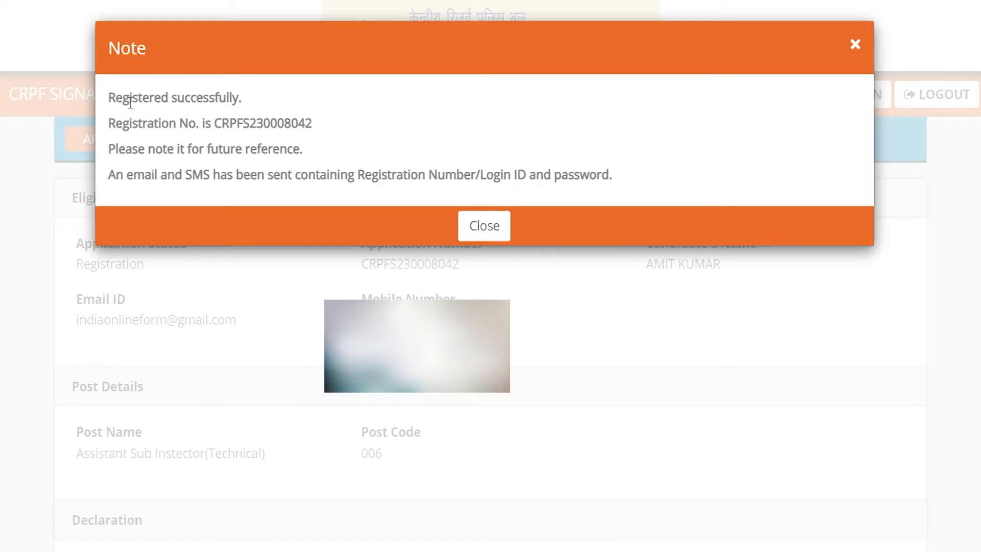
# Step: Note the registration number and success notice, dismiss it, and go to the application
pyautogui.moveTo(124, 97); pyautogui.dragTo(303, 126)
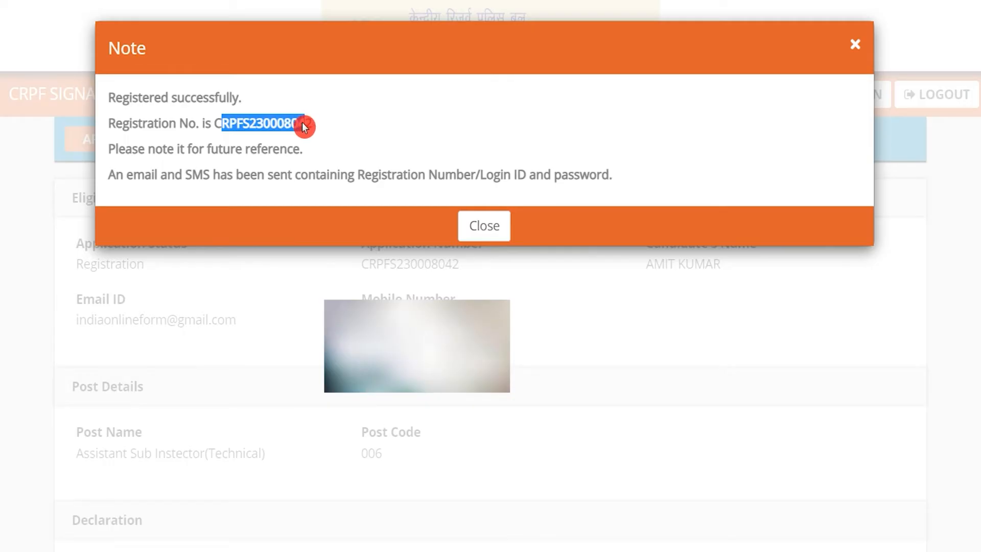
pyautogui.moveTo(302, 123); pyautogui.dragTo(303, 123)
pyautogui.click(145, 175)
pyautogui.moveTo(145, 174); pyautogui.dragTo(472, 172)
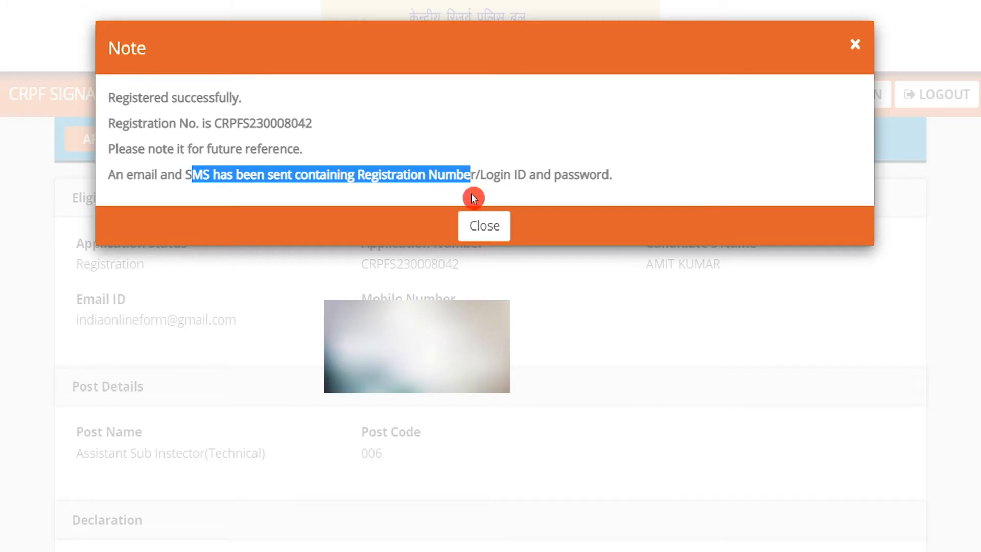
pyautogui.click(484, 226)
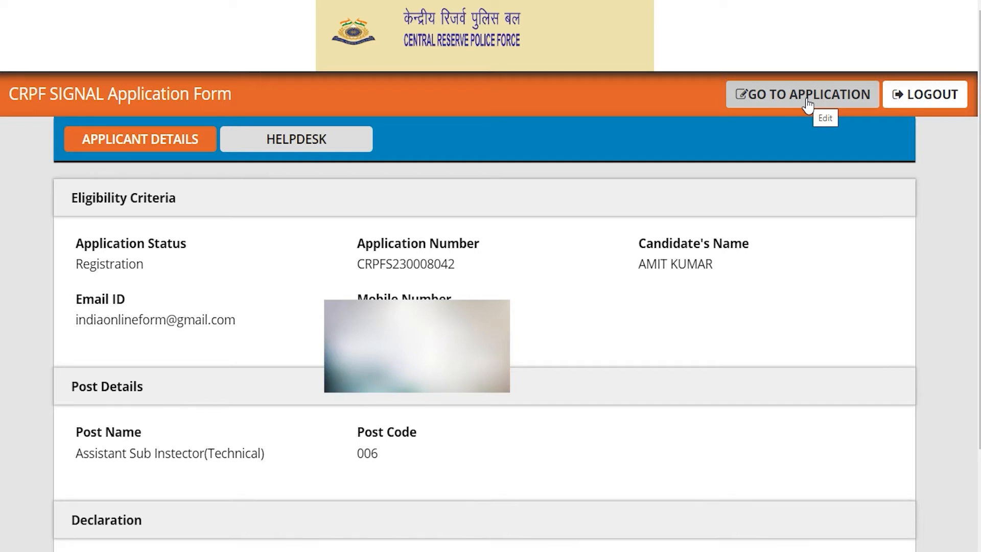
pyautogui.click(515, 207)
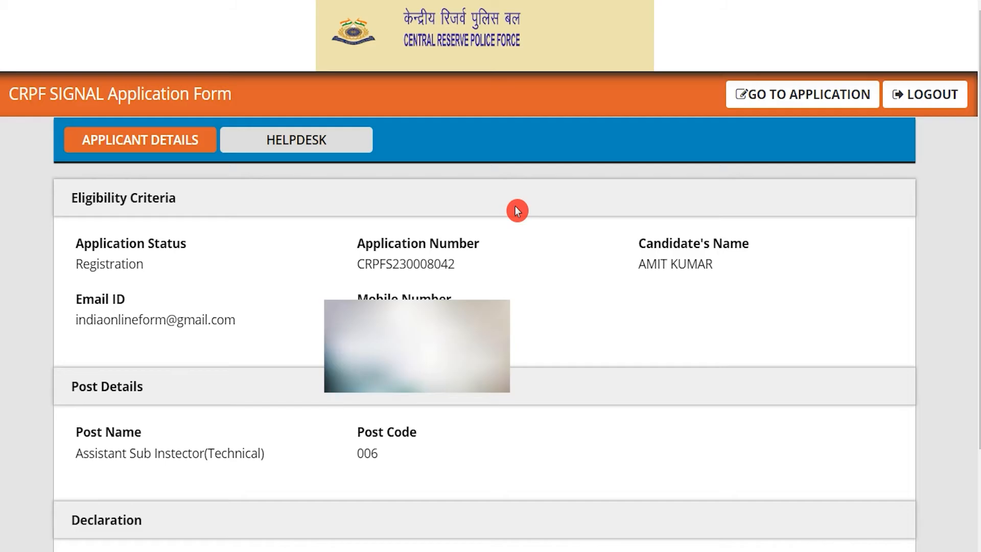
pyautogui.click(795, 102)
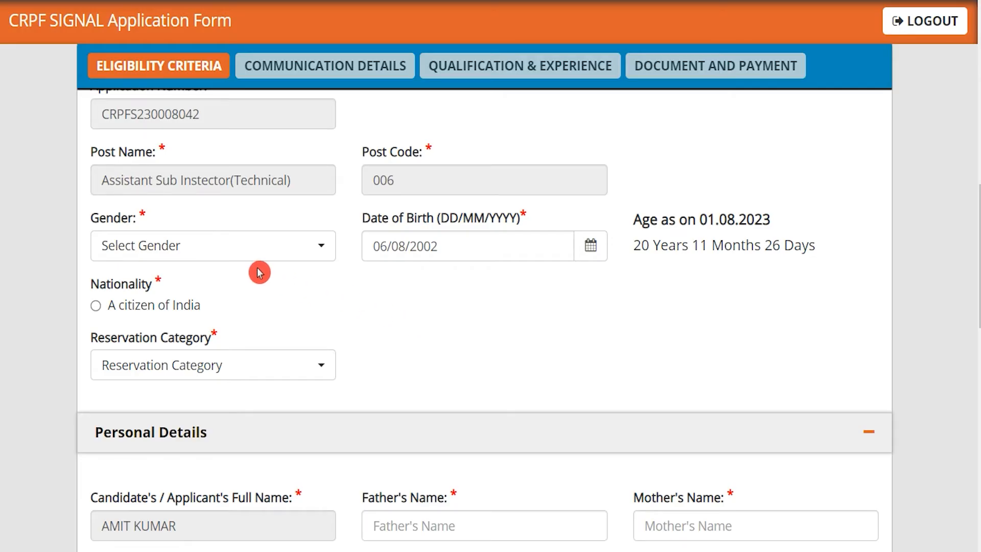
# Step: Set gender Male, nationality citizen of India, and reservation category SC
pyautogui.click(239, 253)
pyautogui.click(160, 351)
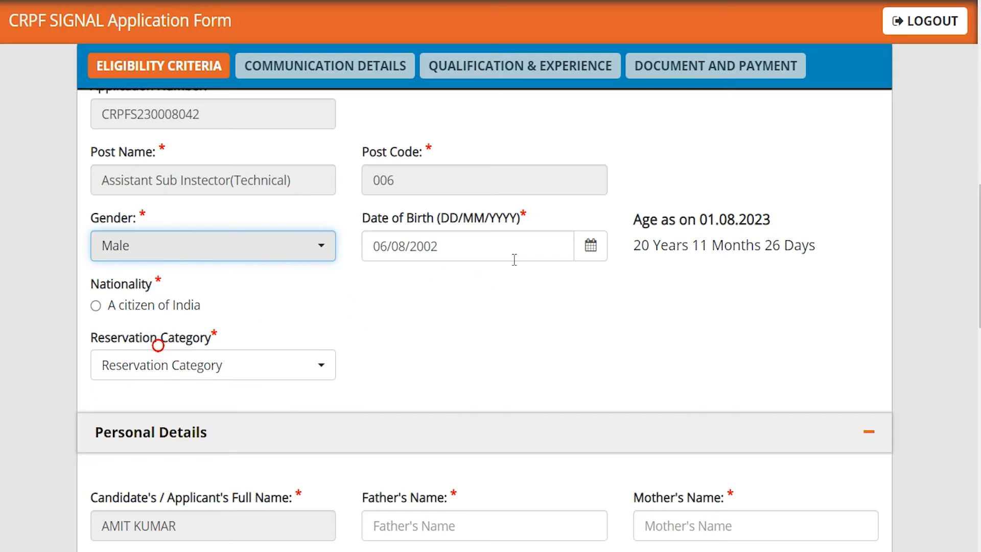
pyautogui.click(590, 247)
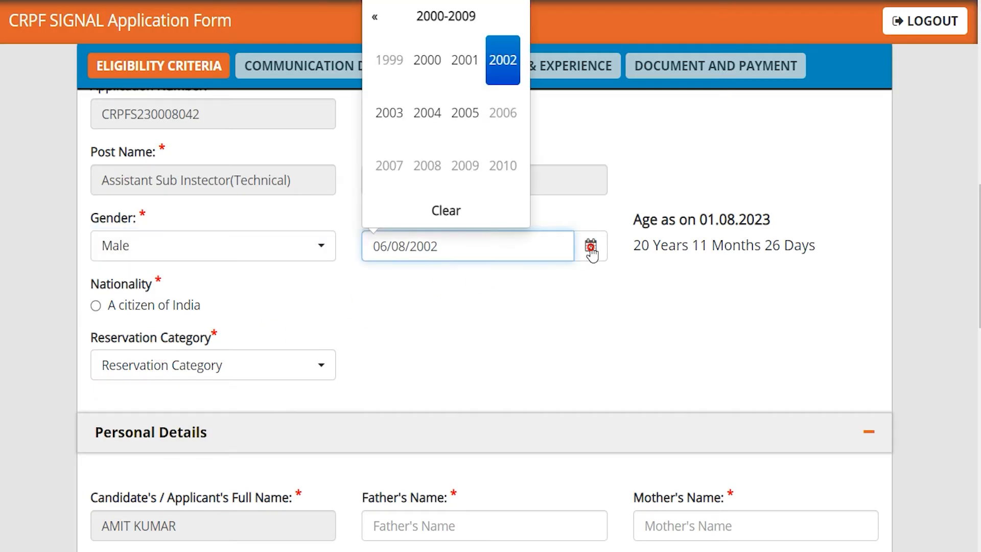
pyautogui.click(510, 295)
pyautogui.click(98, 307)
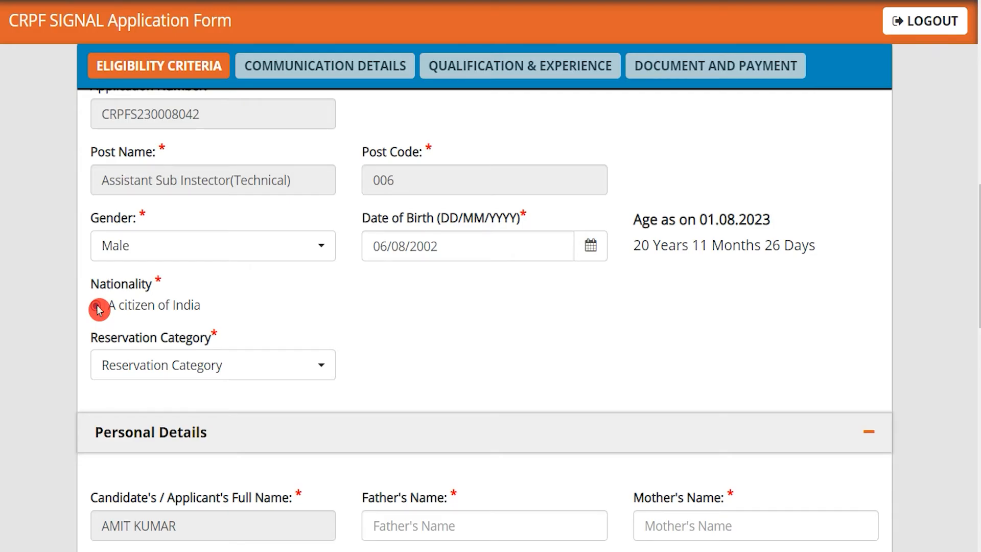
pyautogui.click(143, 352)
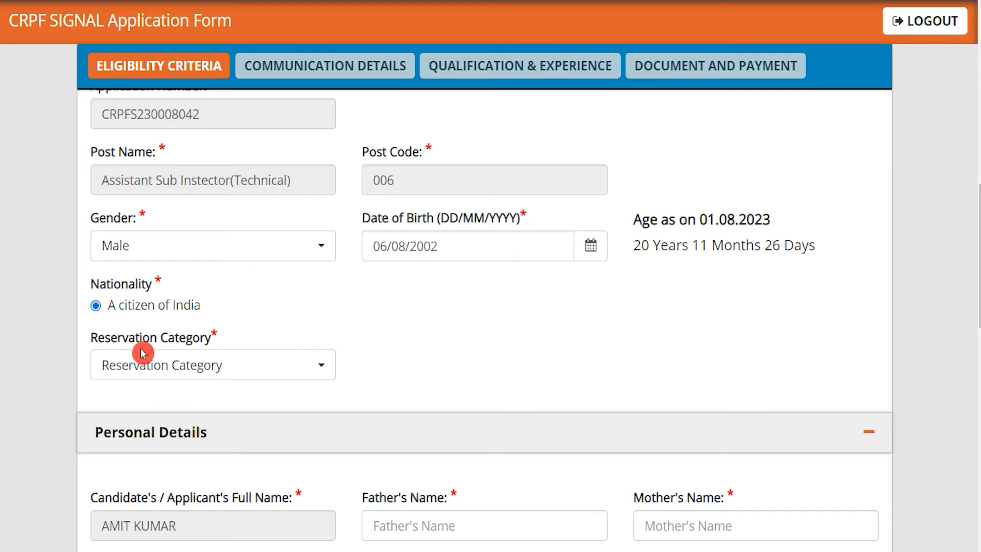
pyautogui.click(171, 365)
pyautogui.click(136, 313)
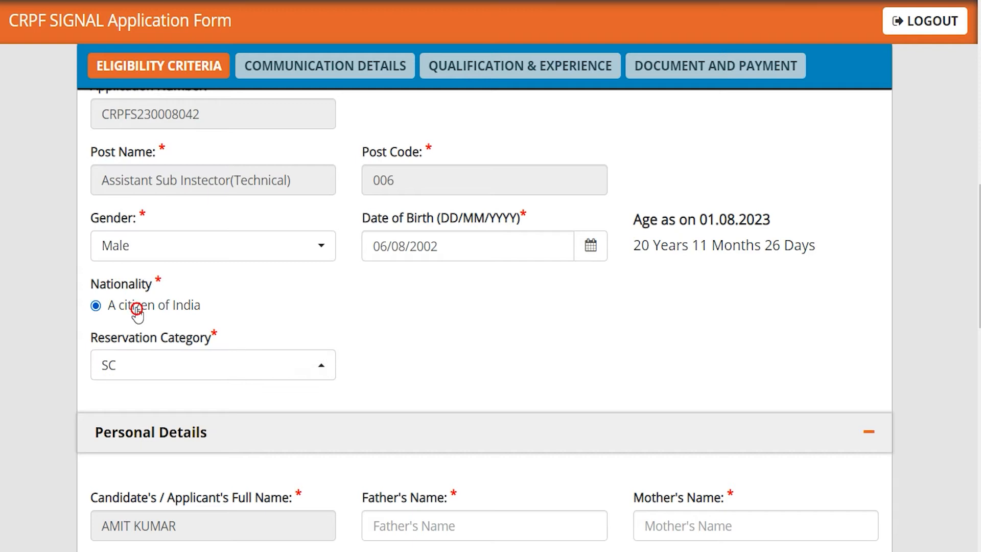
# Step: Fill in the father's name and mother's name fields
pyautogui.click(394, 530)
pyautogui.write('RAKESH')
pyautogui.press('Tab')
pyautogui.write('REENA')
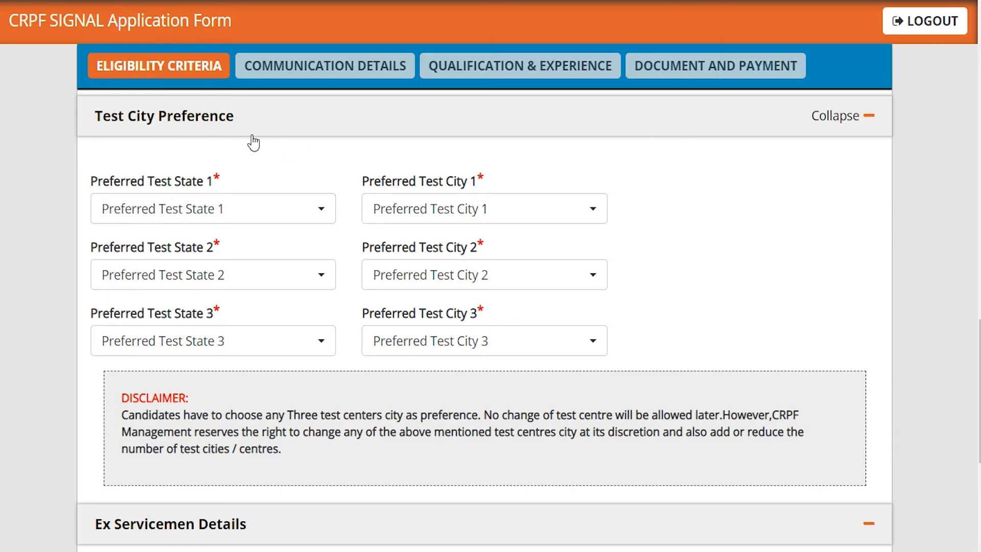
# Step: Choose test state/city pairs Andhra Pradesh–Chirala, Bihar–Bhagalpur, and Delhi–New Delhi
pyautogui.click(224, 209)
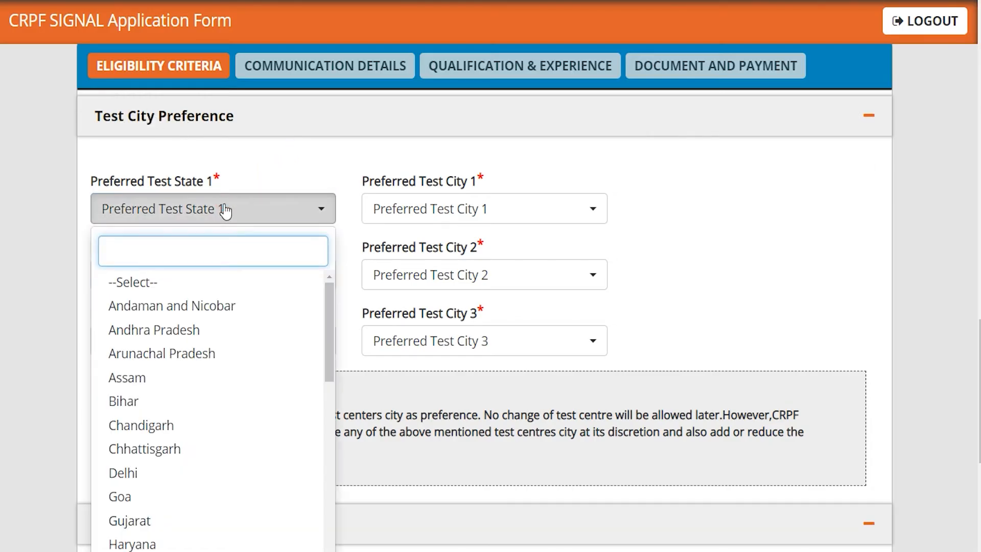
pyautogui.click(185, 332)
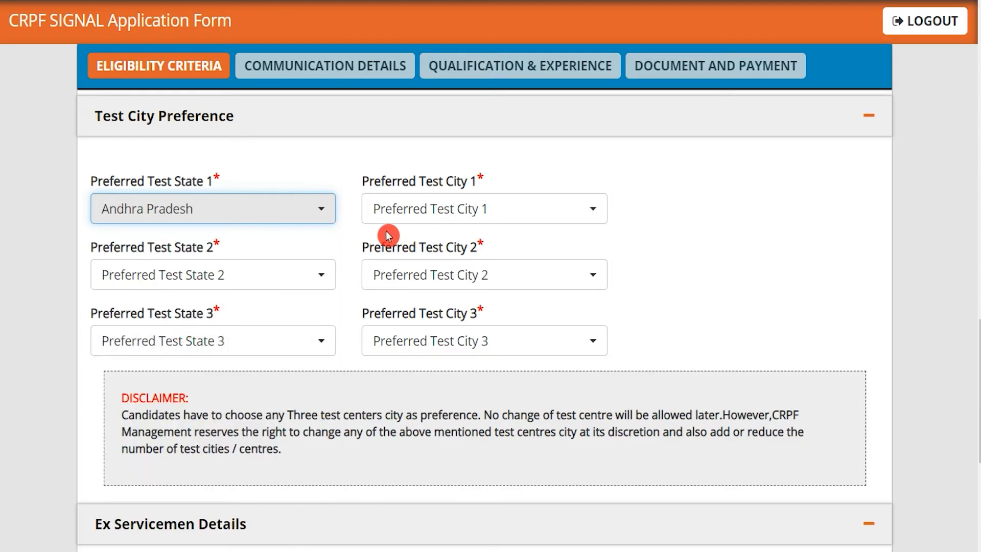
pyautogui.click(411, 212)
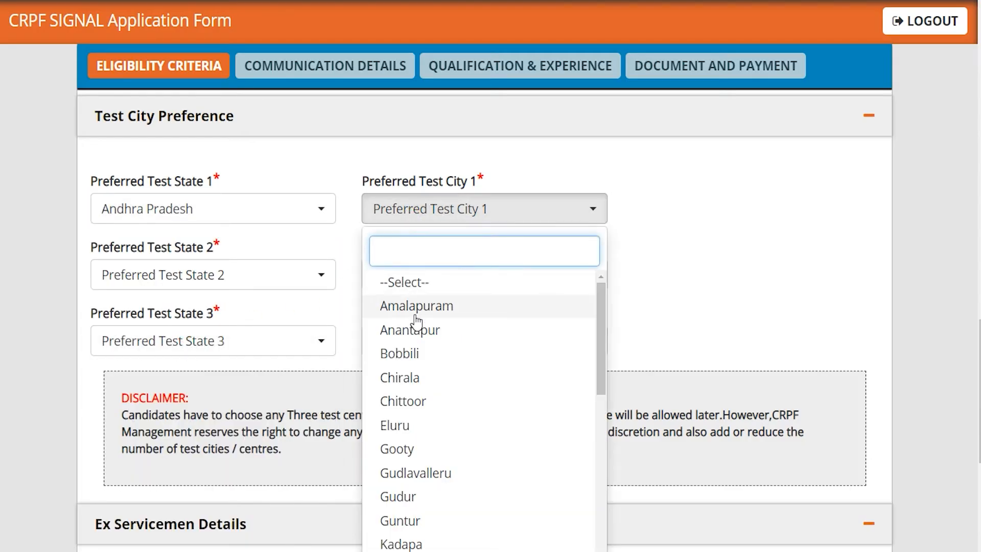
pyautogui.click(401, 378)
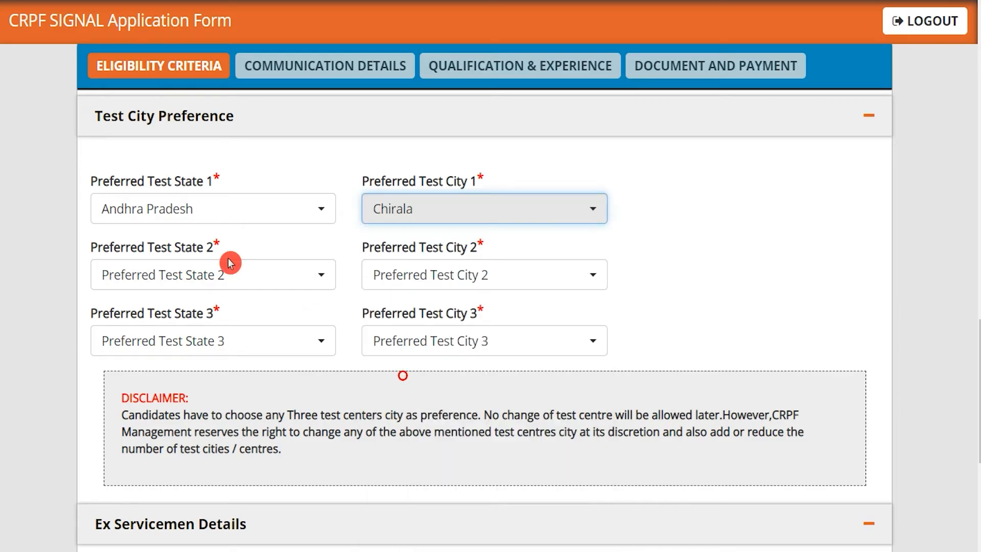
pyautogui.click(219, 271)
pyautogui.click(162, 468)
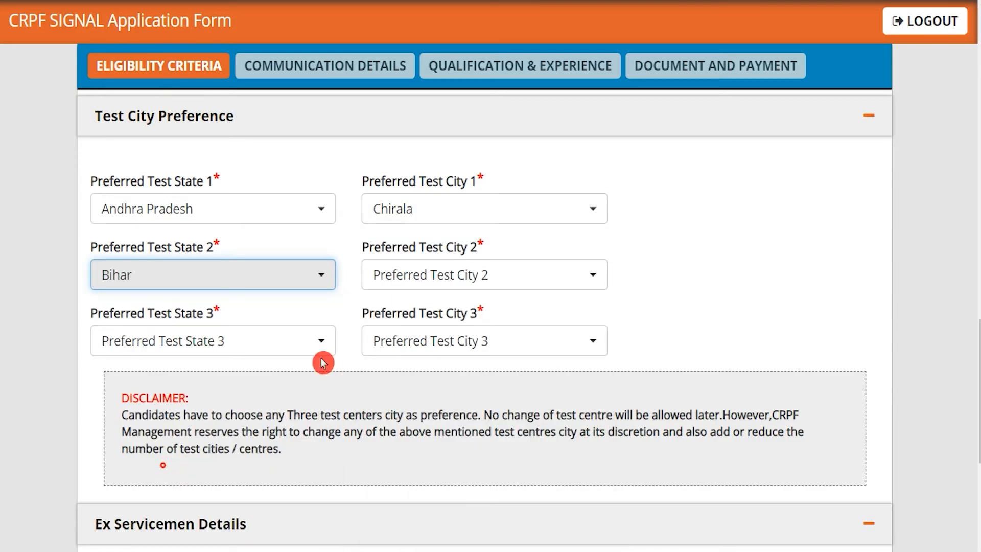
pyautogui.click(428, 270)
pyautogui.click(404, 396)
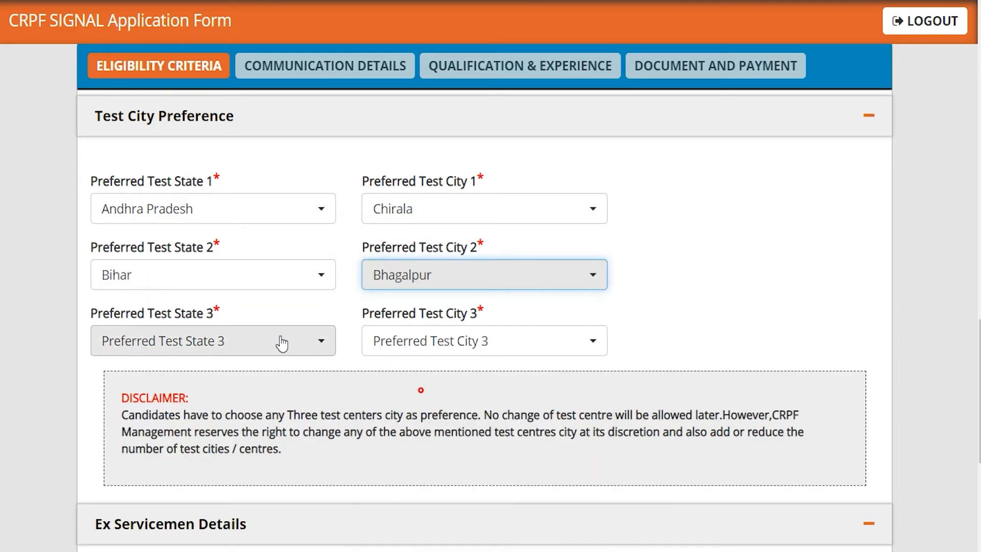
pyautogui.click(206, 342)
pyautogui.click(185, 257)
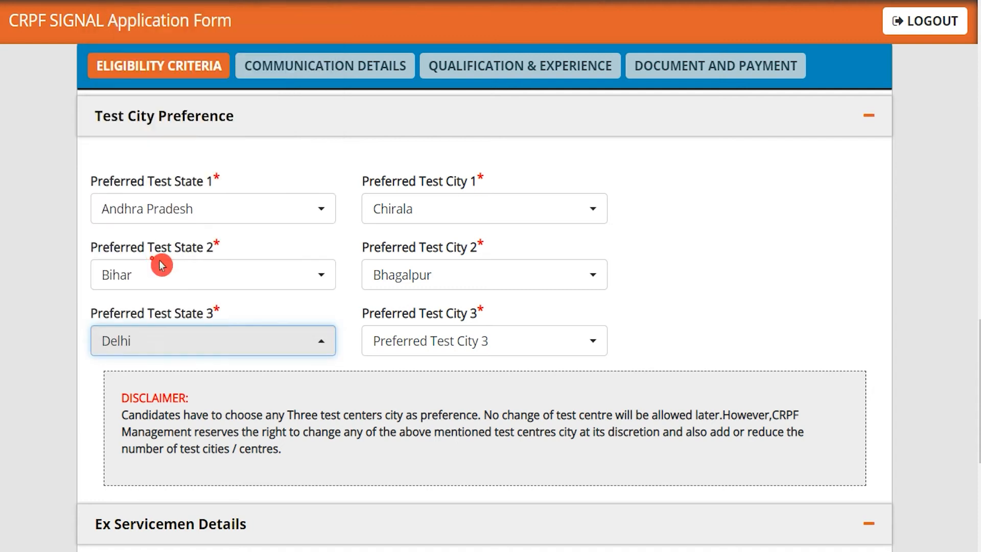
pyautogui.click(424, 341)
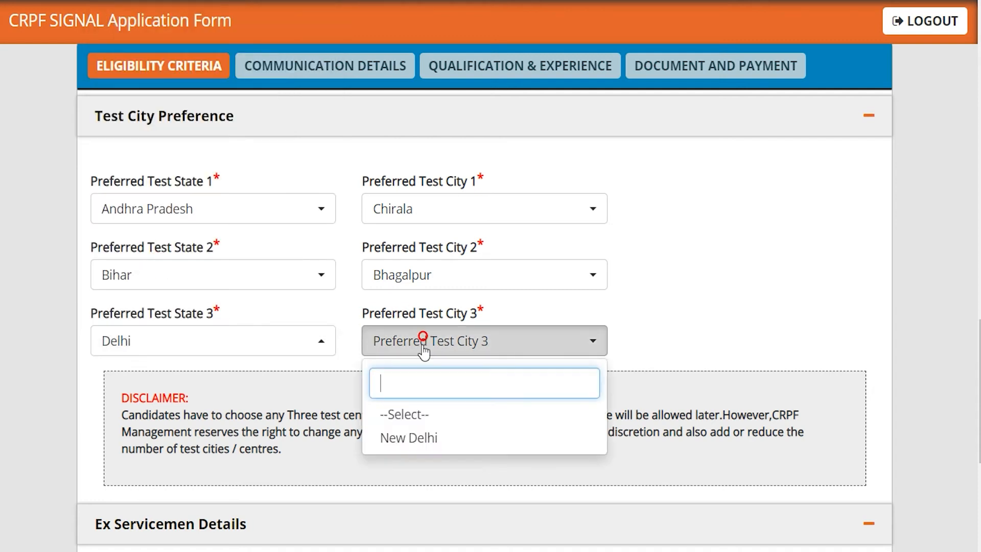
pyautogui.click(408, 439)
pyautogui.click(679, 333)
pyautogui.scroll(-4, 679, 335)
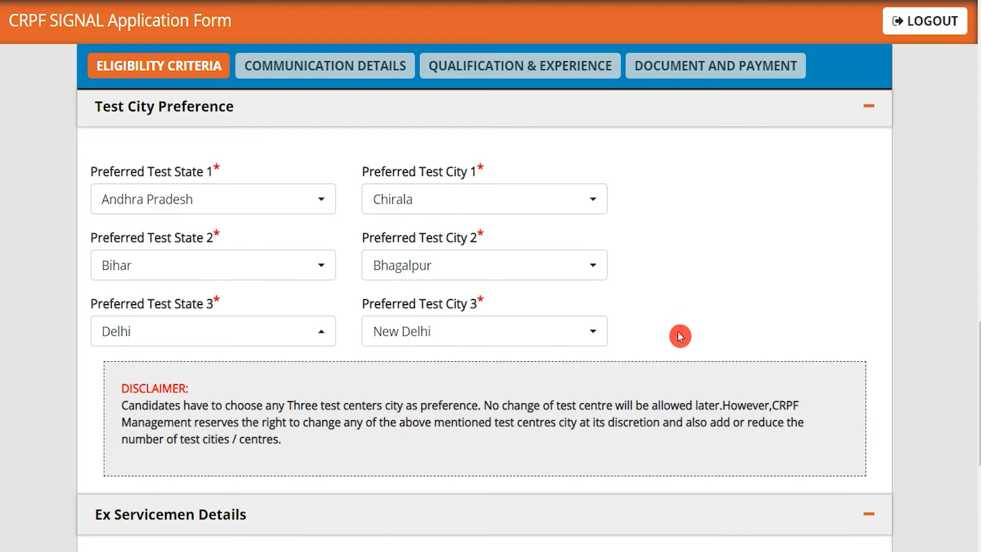
# Step: Answer No to ex-serviceman, central government service and 1984 riots questions, then save
pyautogui.scroll(-2, 679, 334)
pyautogui.doubleClick(117, 297)
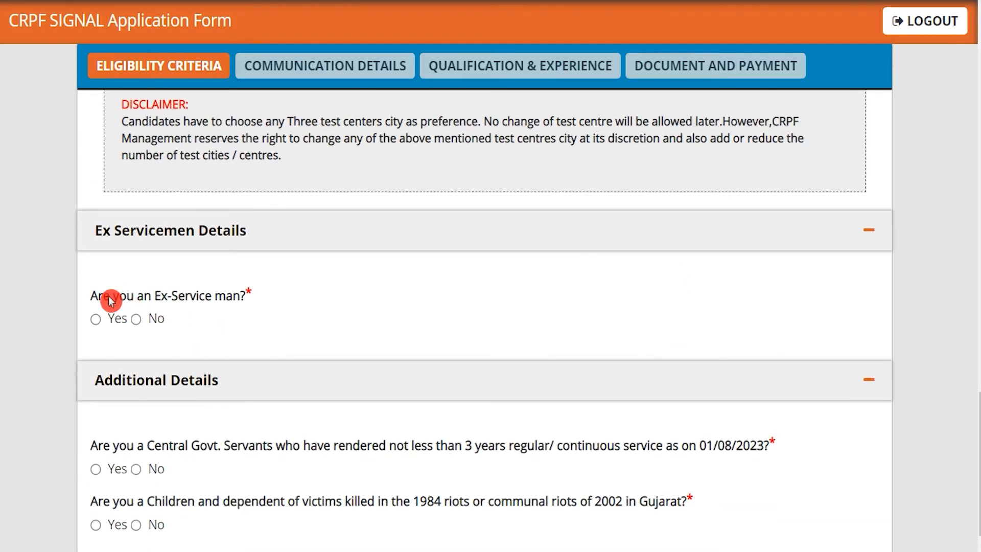
pyautogui.moveTo(157, 306); pyautogui.dragTo(204, 303)
pyautogui.click(96, 320)
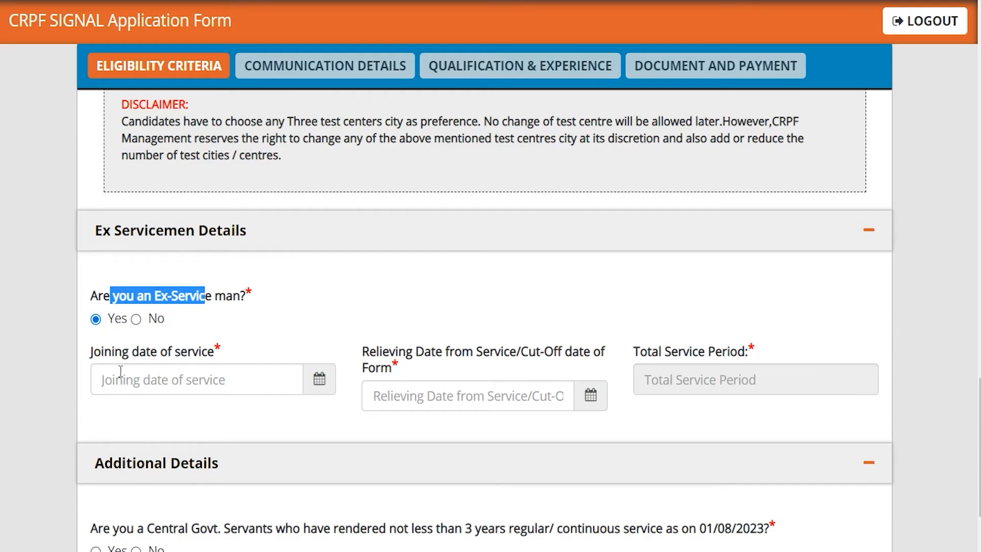
pyautogui.click(154, 320)
pyautogui.scroll(-3, 219, 285)
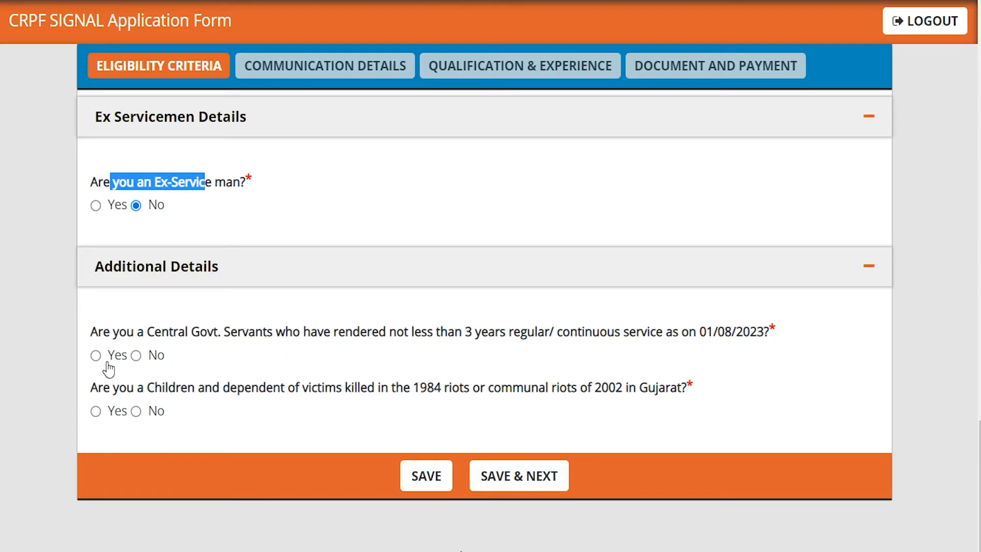
pyautogui.click(136, 355)
pyautogui.moveTo(113, 387); pyautogui.dragTo(447, 393)
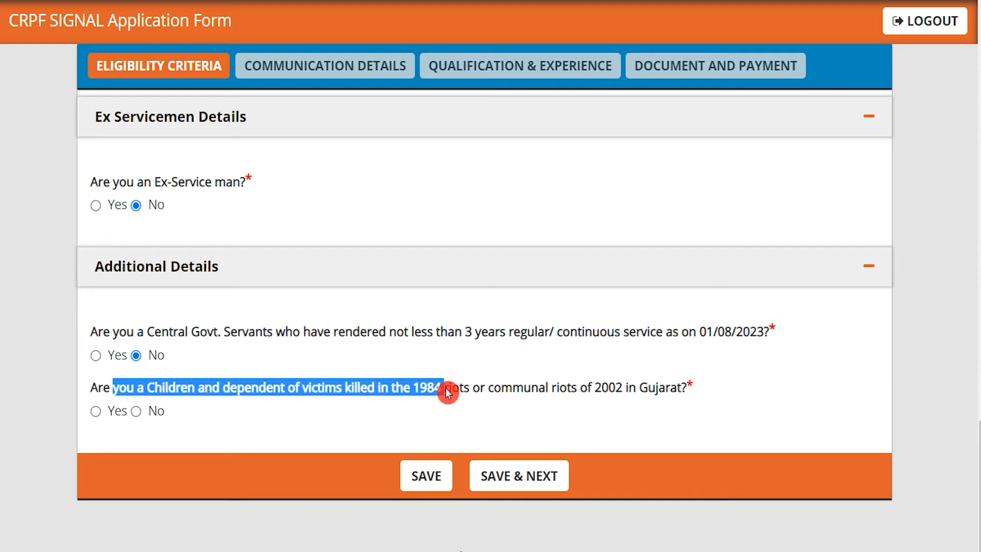
pyautogui.click(135, 413)
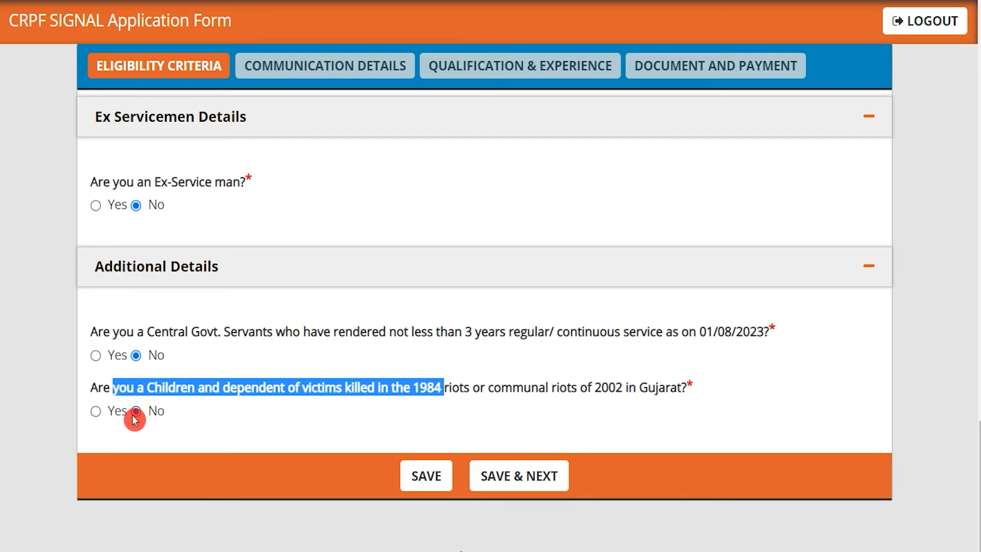
pyautogui.click(383, 531)
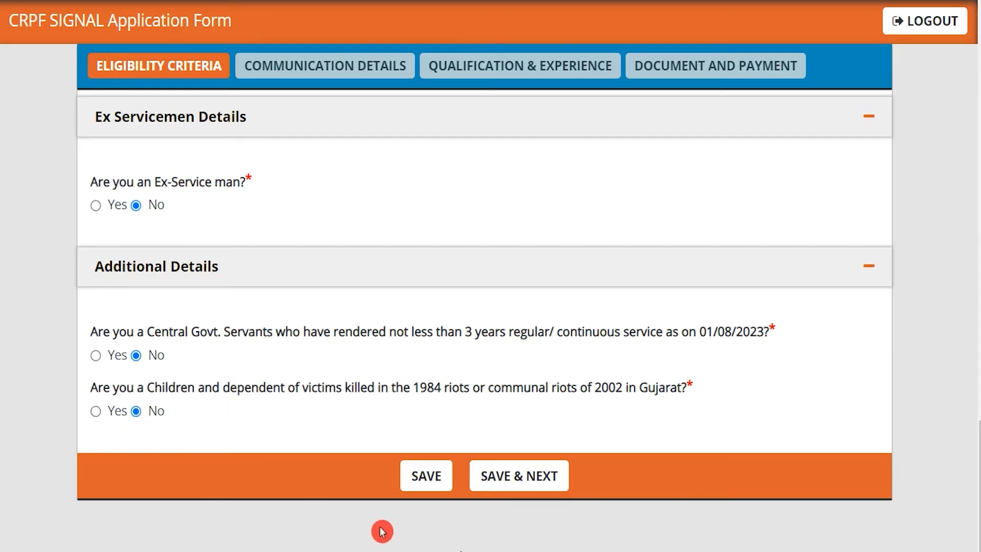
pyautogui.click(535, 488)
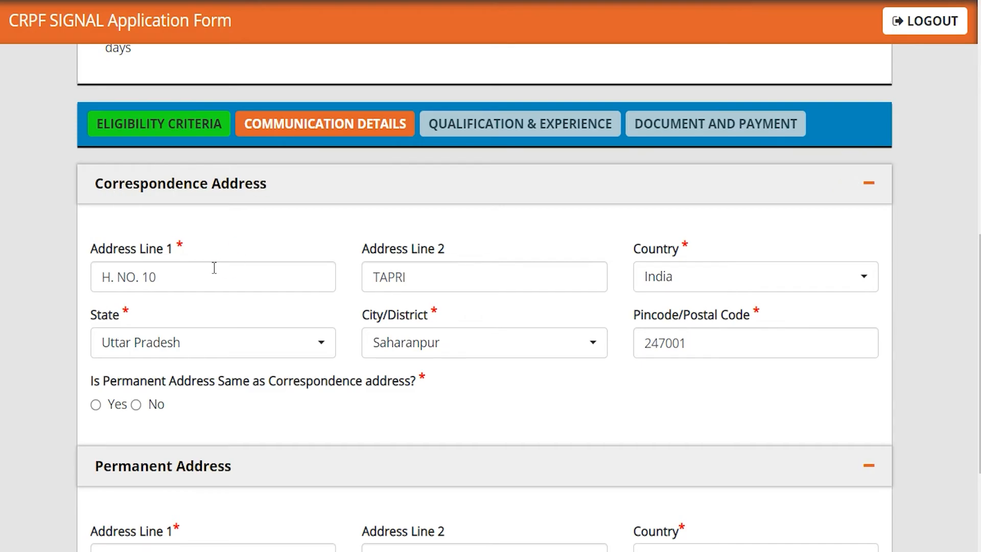
# Step: Adjust fields in the Communication Details form
pyautogui.click(679, 315)
pyautogui.click(440, 403)
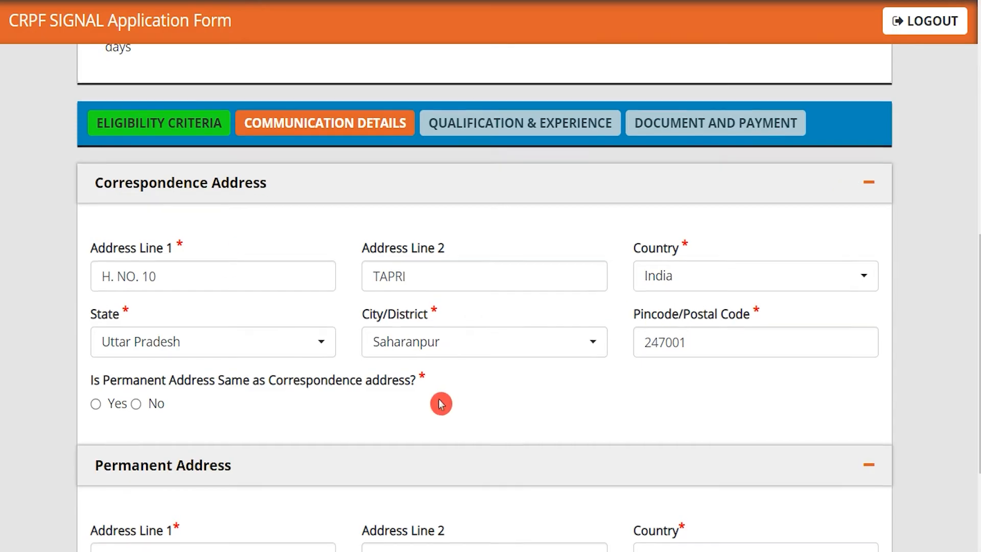
pyautogui.scroll(-3, 235, 335)
pyautogui.click(495, 403)
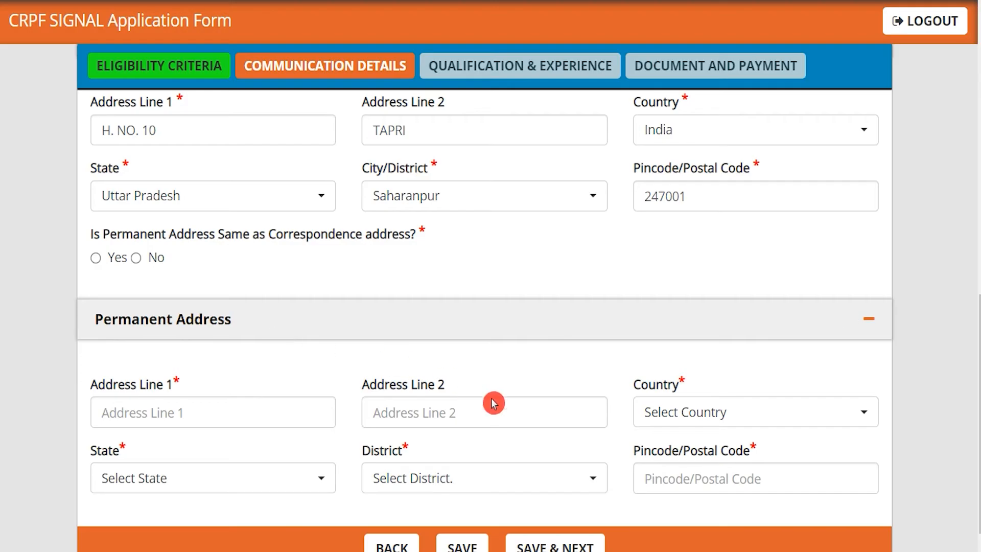
pyautogui.click(624, 435)
pyautogui.click(344, 374)
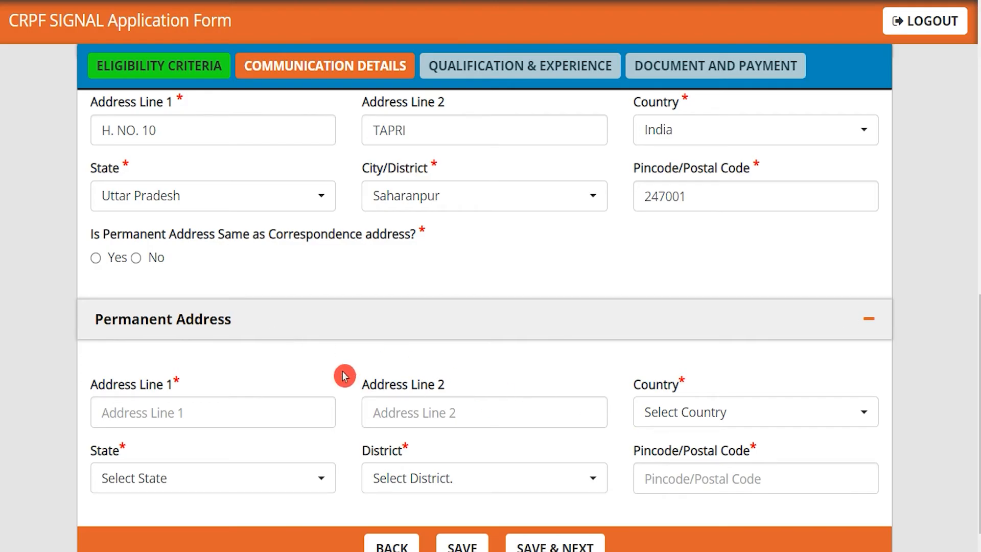
pyautogui.click(243, 341)
pyautogui.scroll(1, 242, 341)
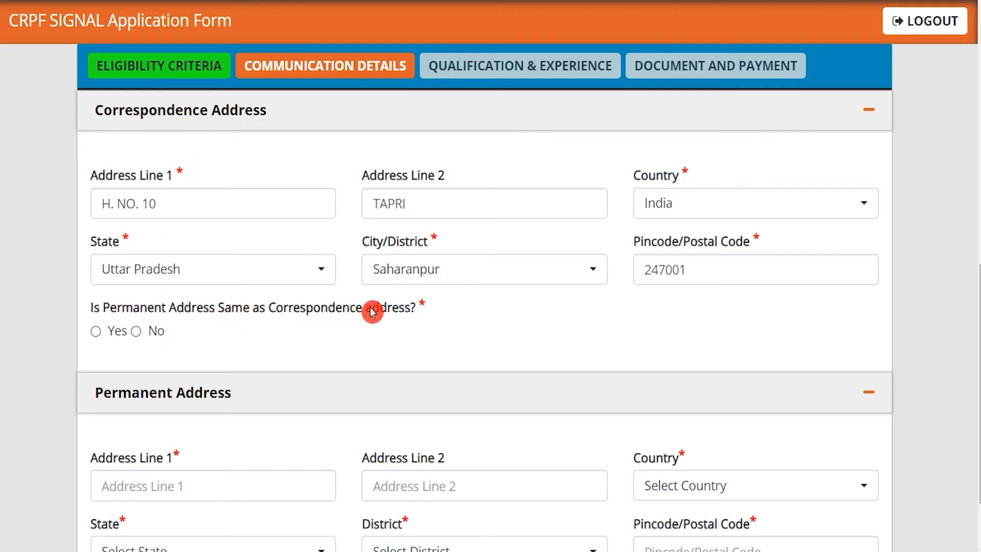
# Step: Make the permanent address same as correspondence address and save the section
pyautogui.click(96, 331)
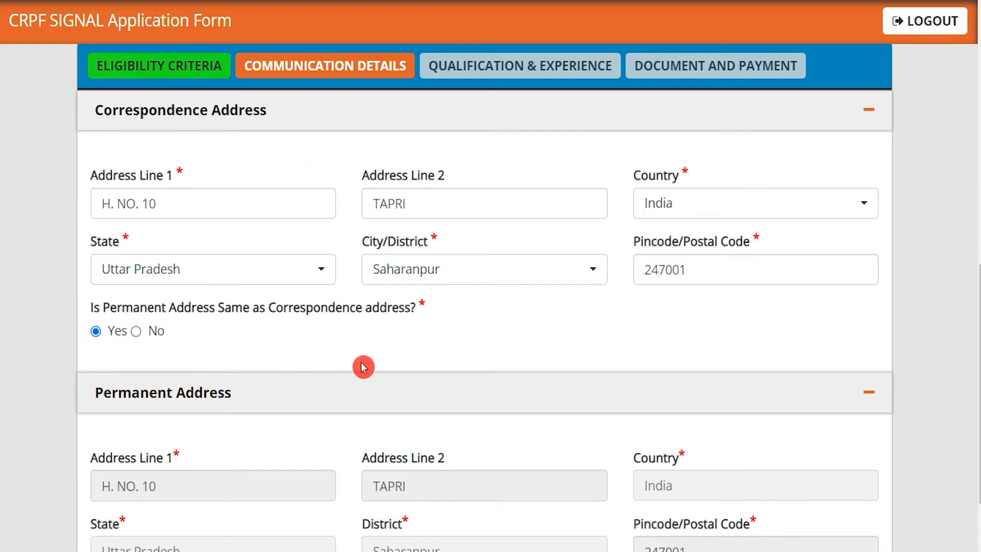
pyautogui.scroll(-1, 363, 366)
pyautogui.scroll(-2, 363, 367)
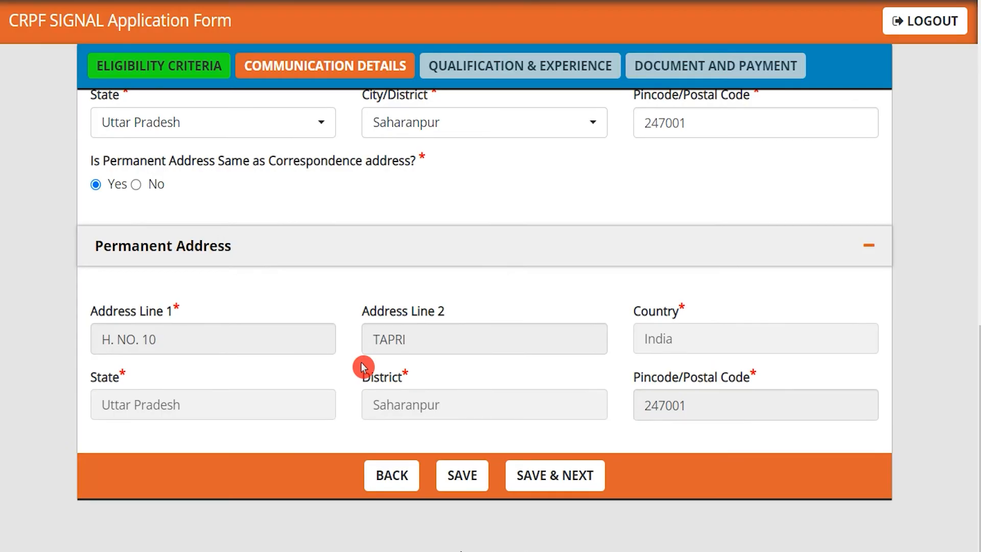
pyautogui.click(541, 479)
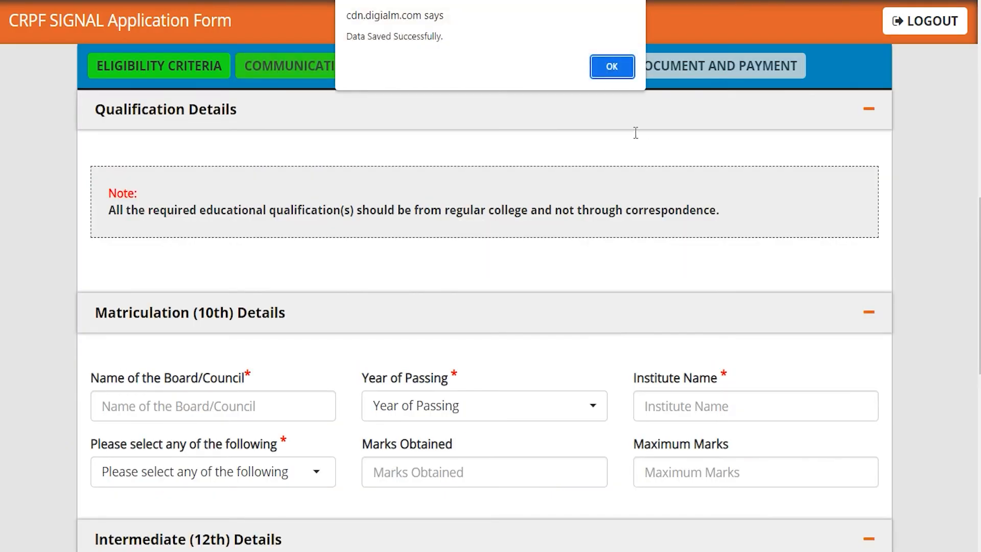
# Step: Dismiss the 'Data Saved Successfully' alert and look over the blank Qualification & Experience fields
pyautogui.click(608, 71)
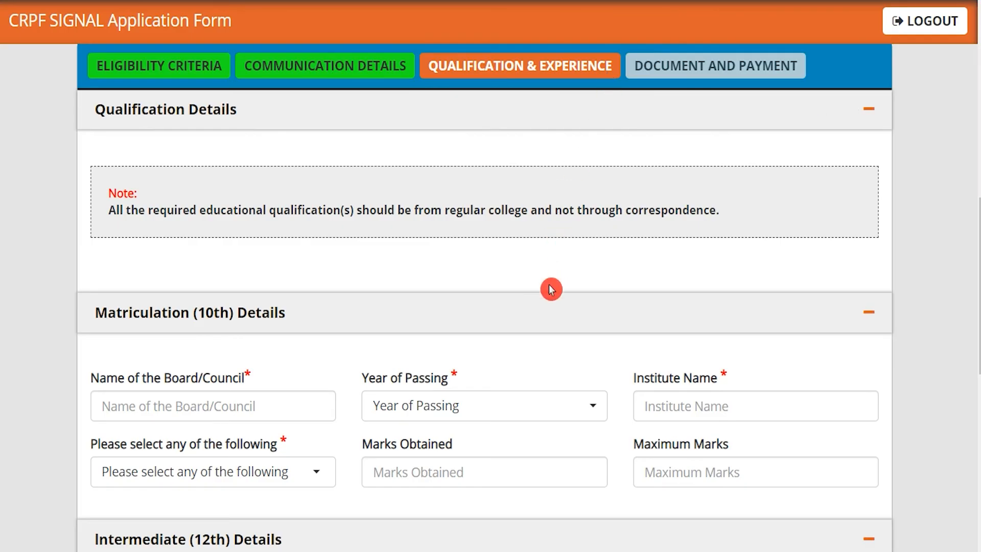
pyautogui.scroll(-10, 551, 290)
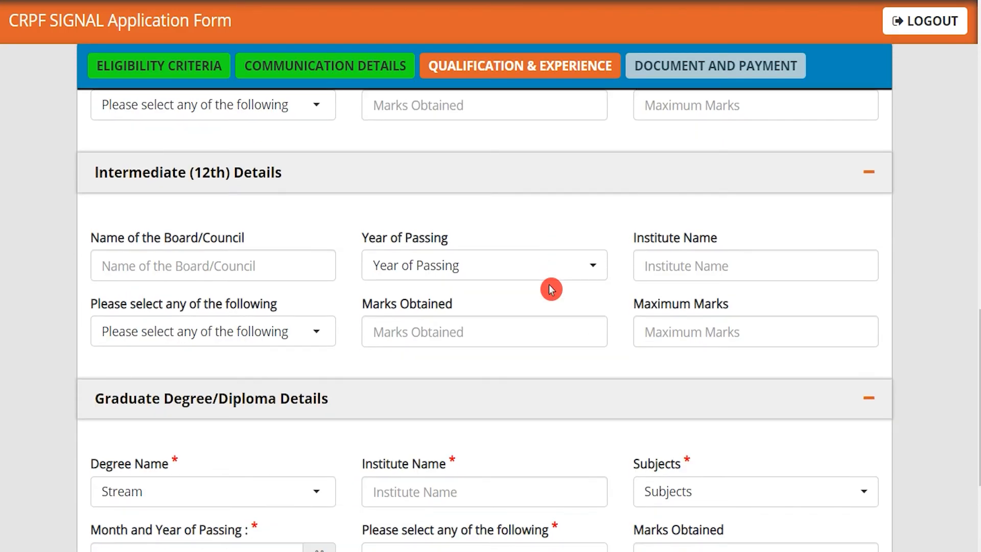
pyautogui.scroll(10, 551, 289)
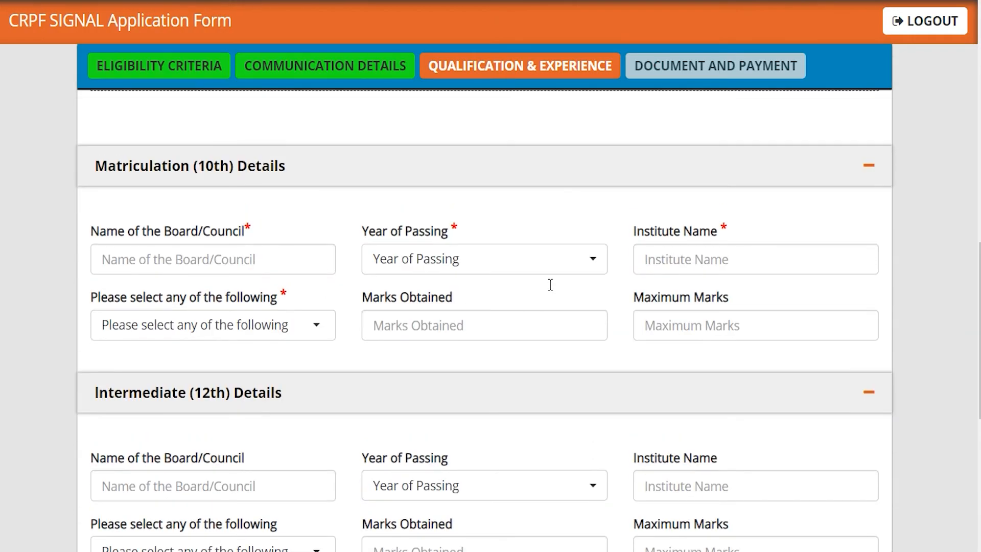
pyautogui.scroll(2, 551, 289)
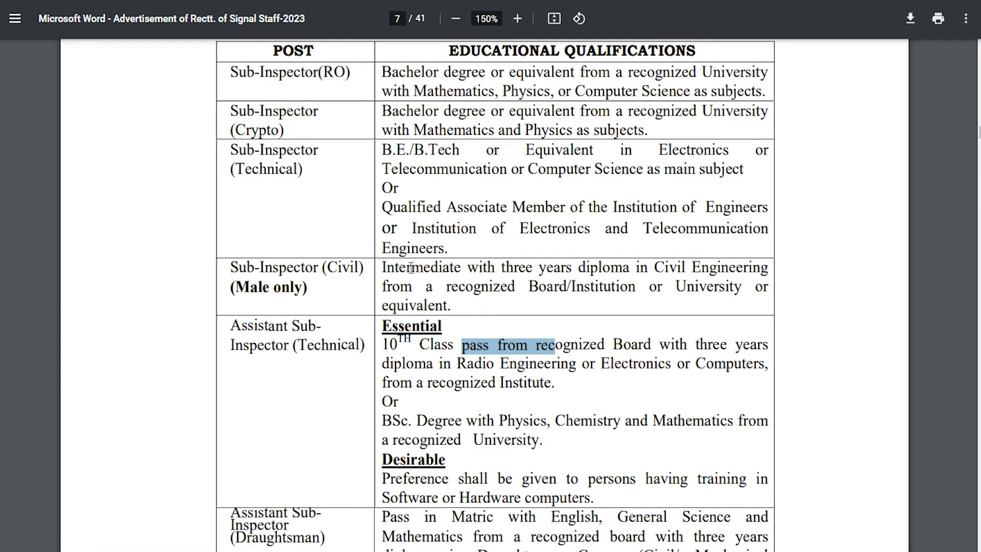
pyautogui.moveTo(297, 346); pyautogui.dragTo(342, 345)
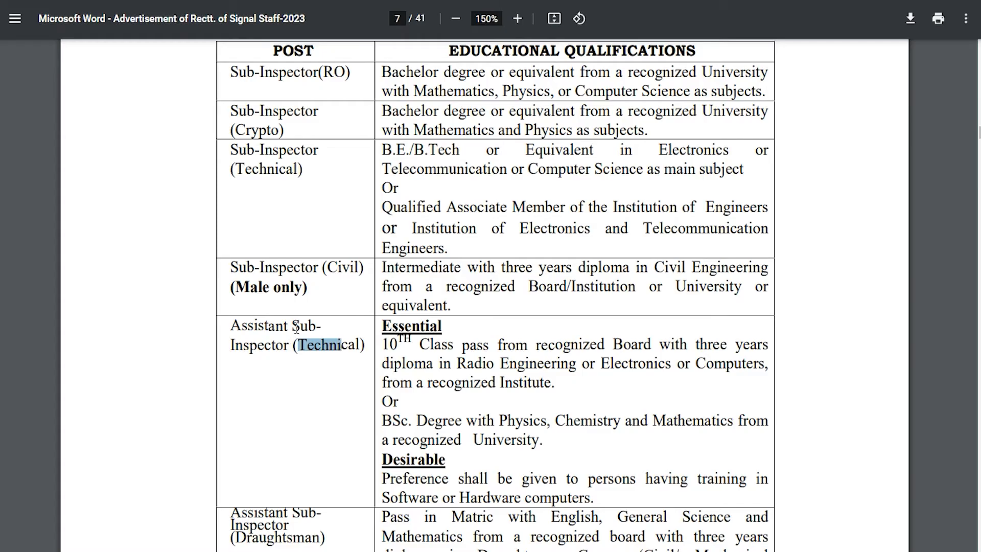
pyautogui.moveTo(231, 327); pyautogui.dragTo(693, 341)
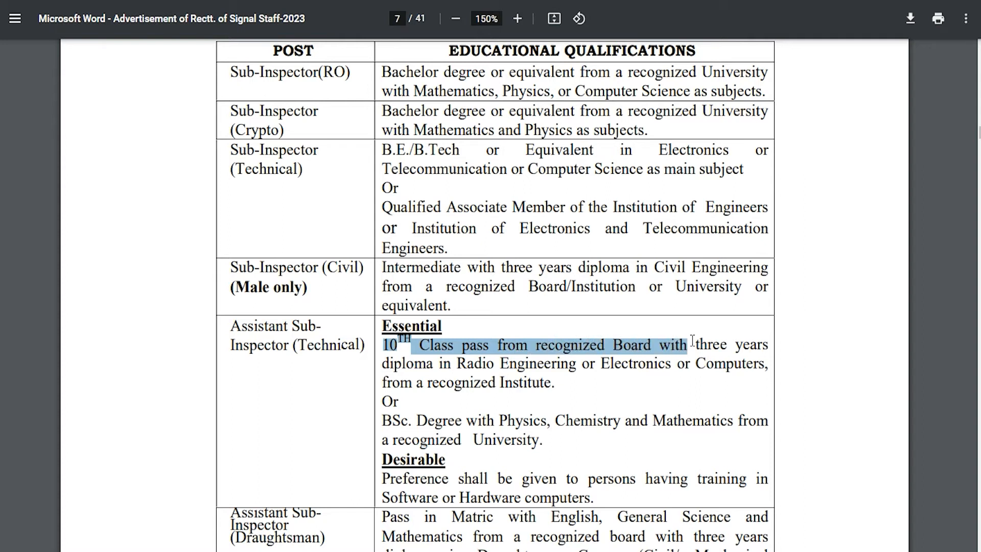
pyautogui.moveTo(392, 365); pyautogui.dragTo(711, 362)
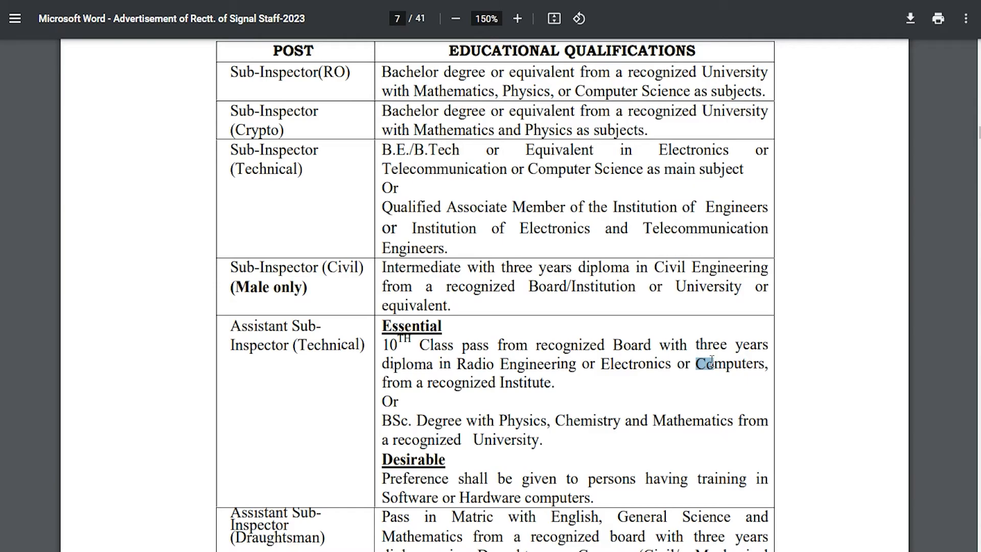
pyautogui.moveTo(389, 422); pyautogui.dragTo(720, 420)
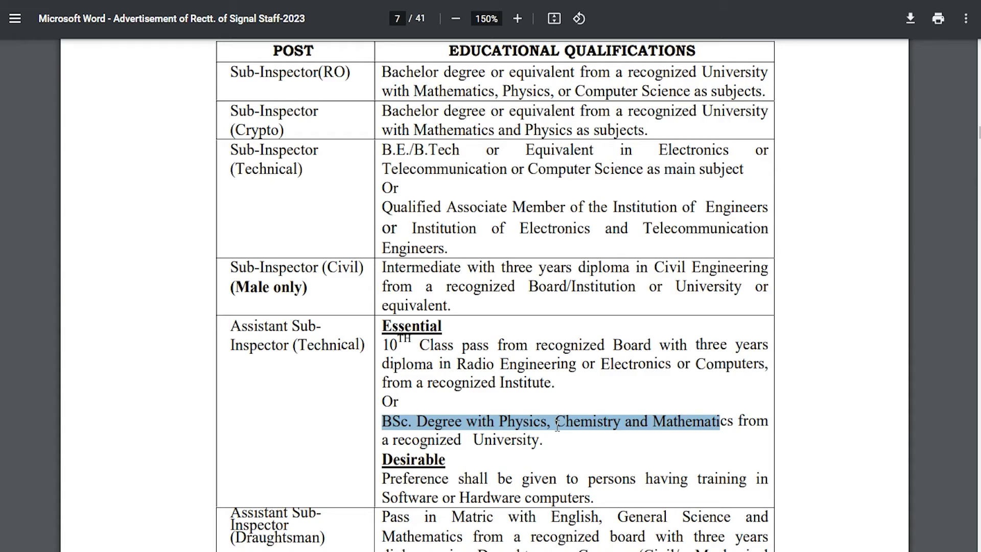
pyautogui.moveTo(404, 494); pyautogui.dragTo(582, 494)
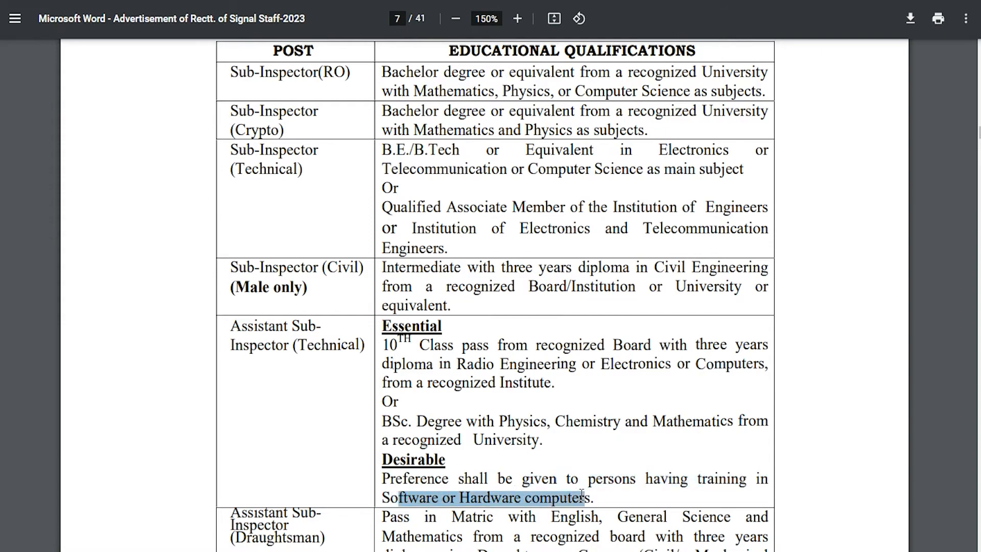
pyautogui.moveTo(254, 325); pyautogui.dragTo(329, 346)
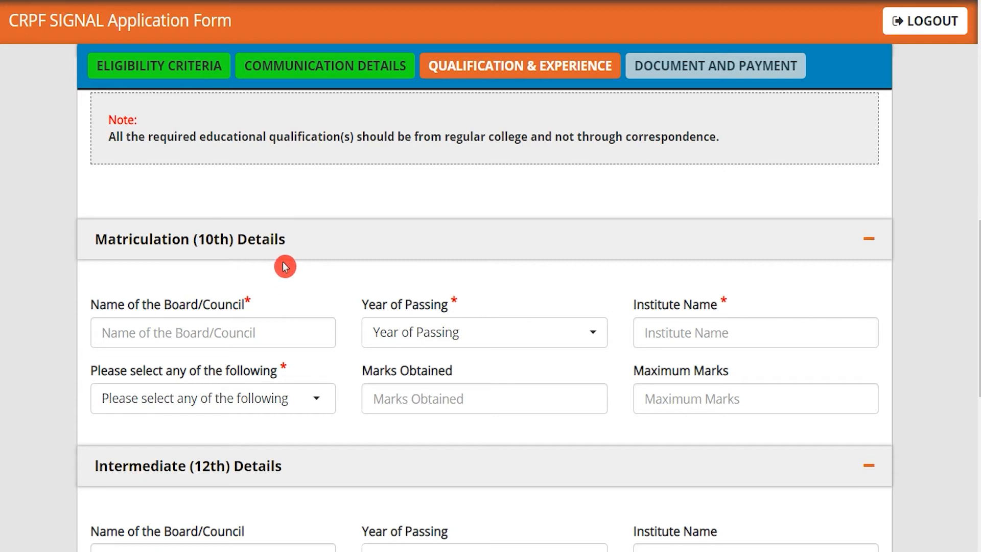
# Step: Enter Matriculation board UP, year of passing 2012 and institute JIC
pyautogui.click(244, 327)
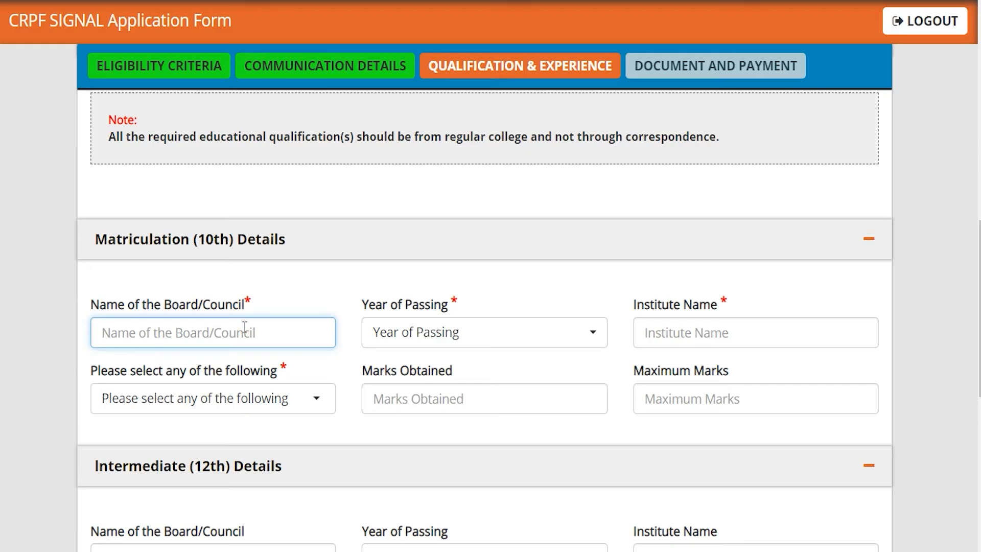
pyautogui.write('UP')
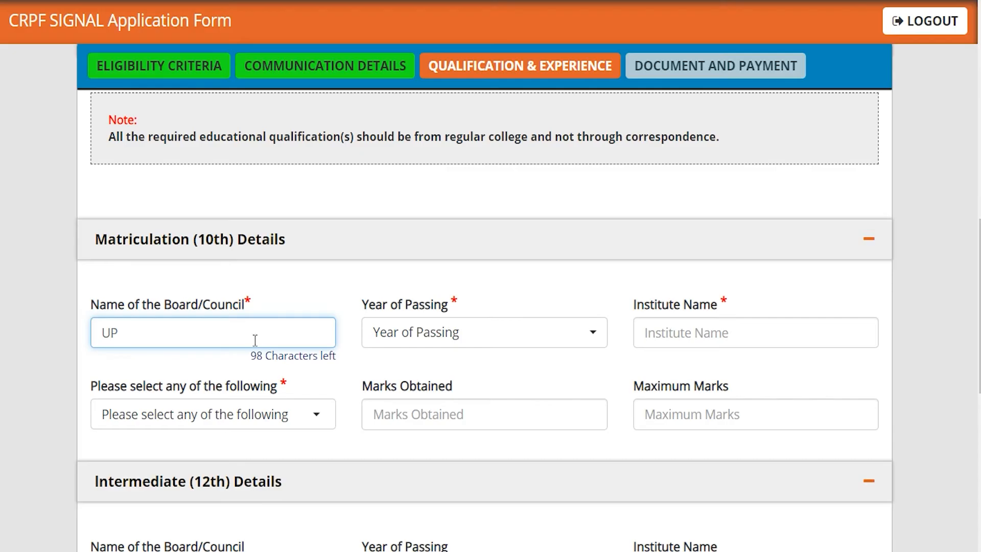
pyautogui.click(384, 343)
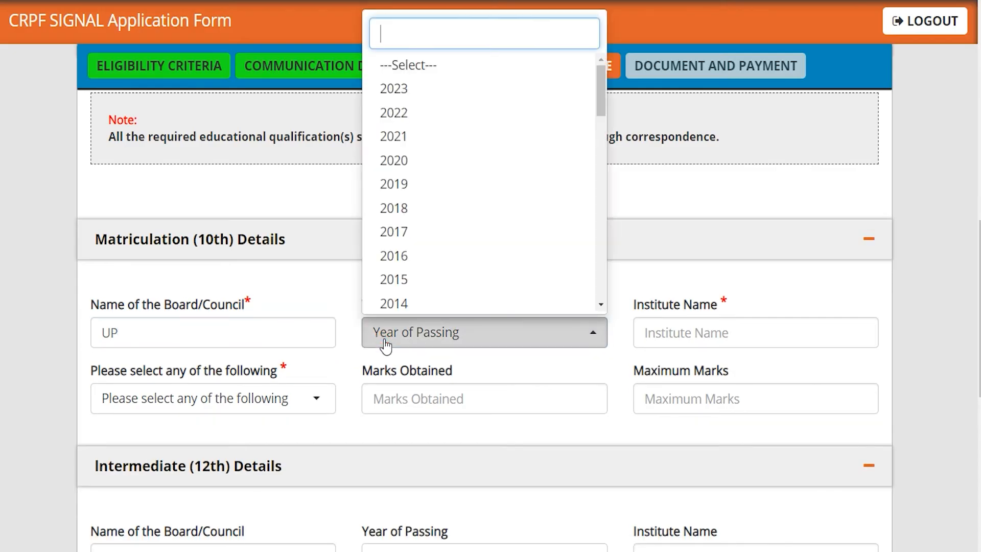
pyautogui.scroll(-3, 440, 240)
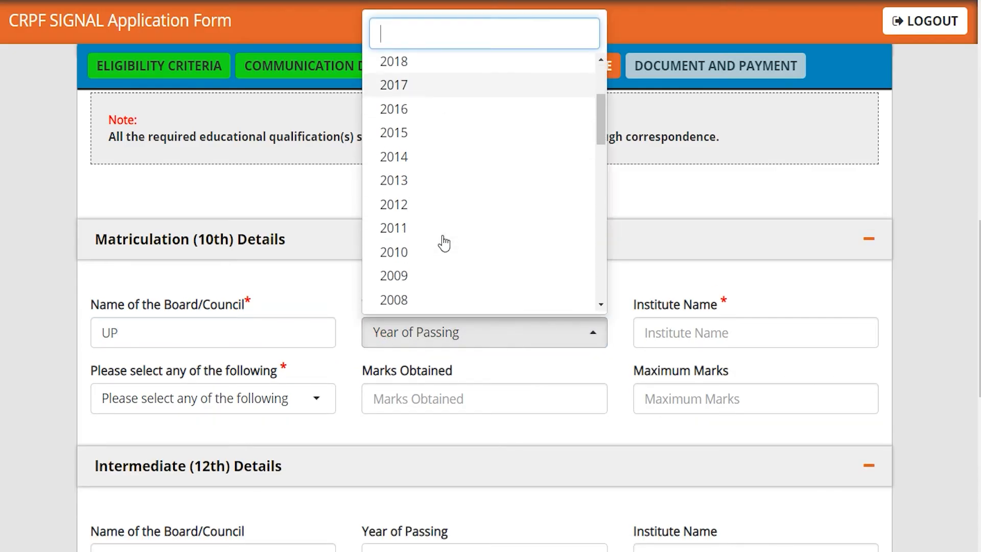
pyautogui.click(394, 204)
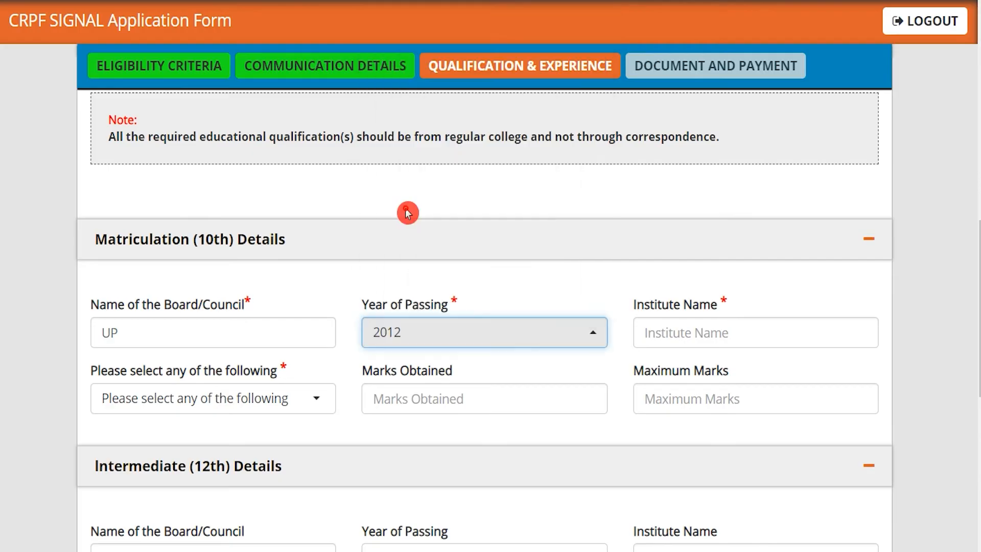
pyautogui.click(666, 331)
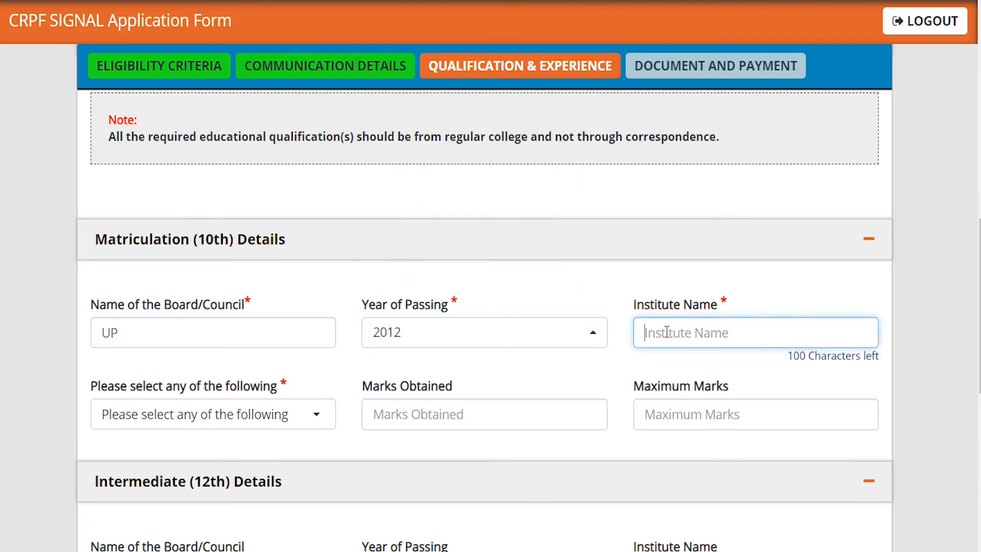
pyautogui.write('JIC')
# Step: Record 10th marks as Percentage, 460 of 600, giving 76.67%
pyautogui.click(238, 420)
pyautogui.click(246, 403)
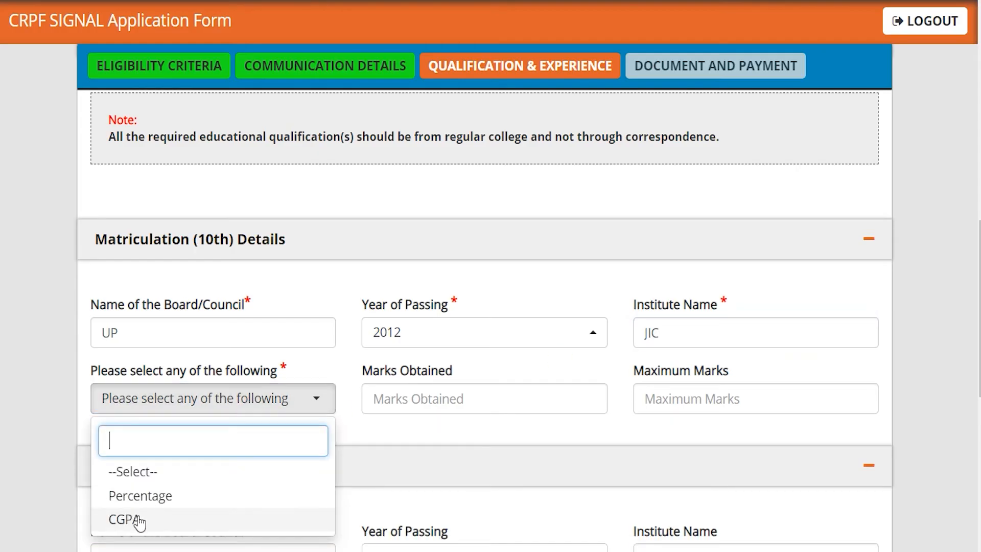
pyautogui.click(153, 496)
pyautogui.click(405, 404)
pyautogui.write('600')
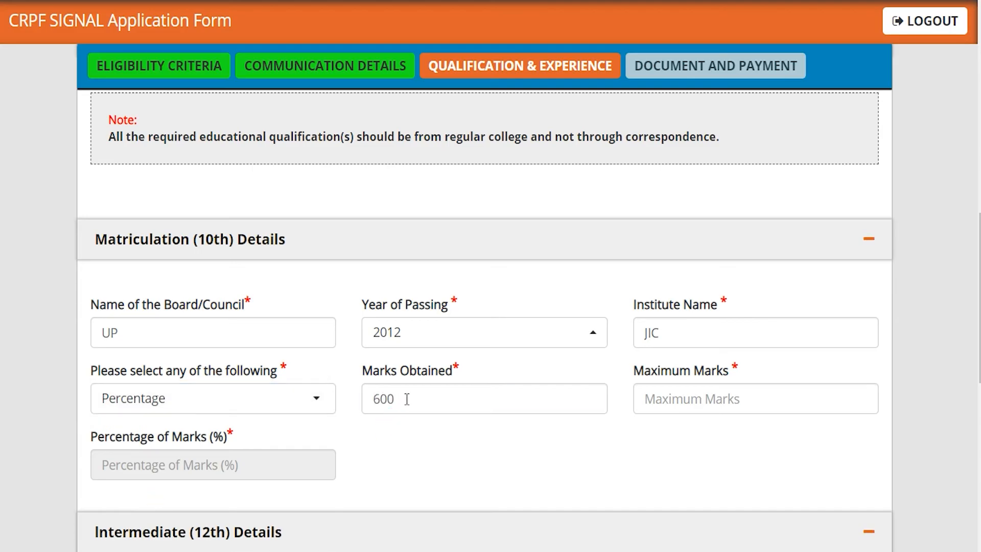
pyautogui.doubleClick(407, 399)
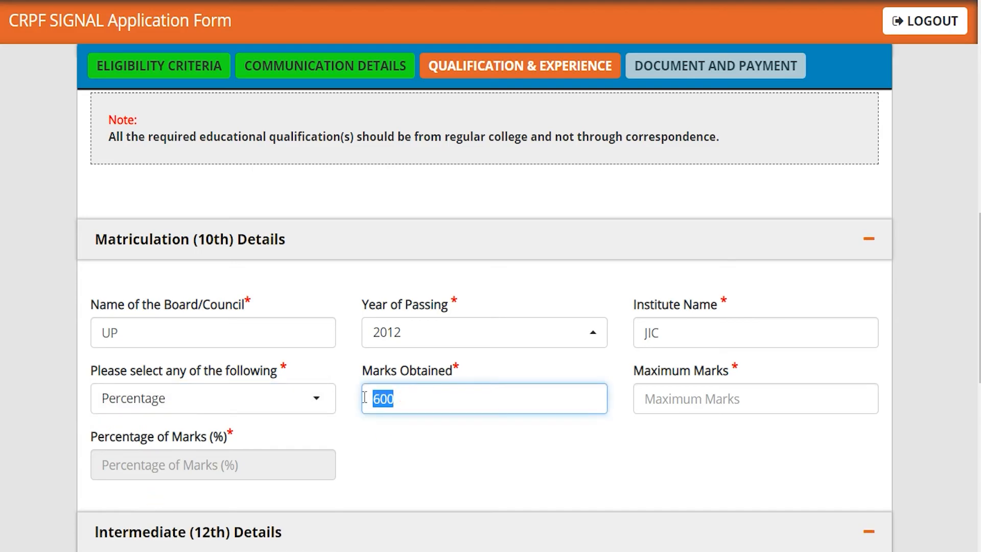
pyautogui.write('460')
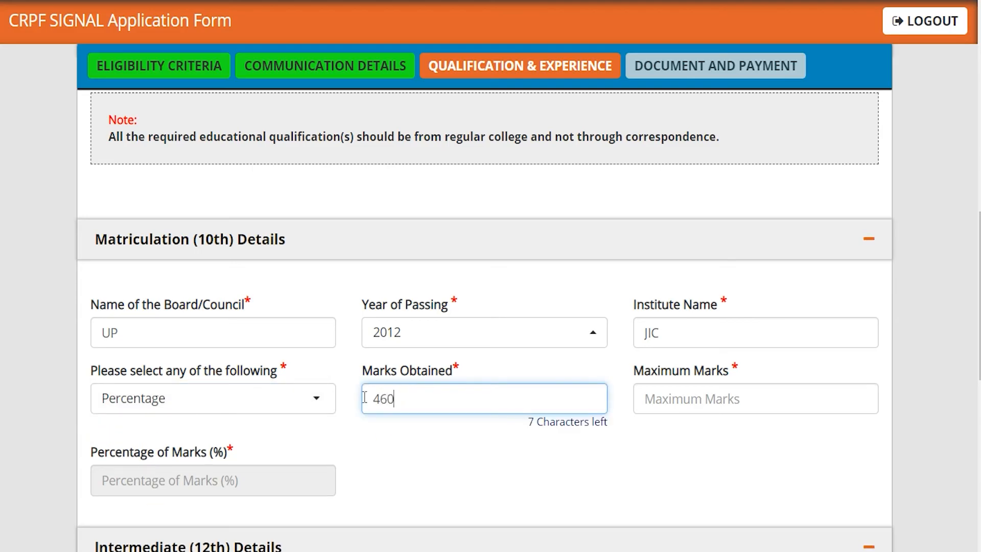
pyautogui.click(645, 399)
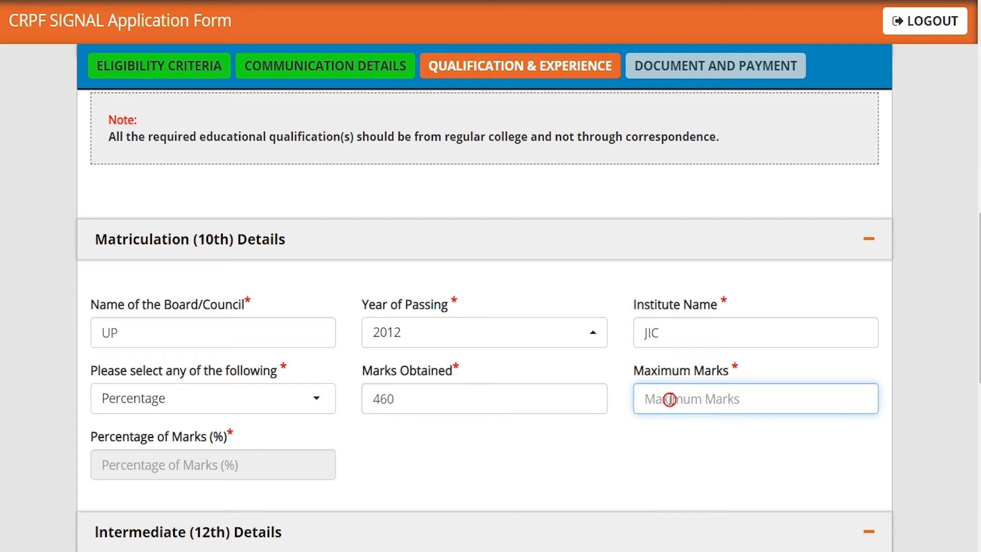
pyautogui.write('600')
pyautogui.press('Tab')
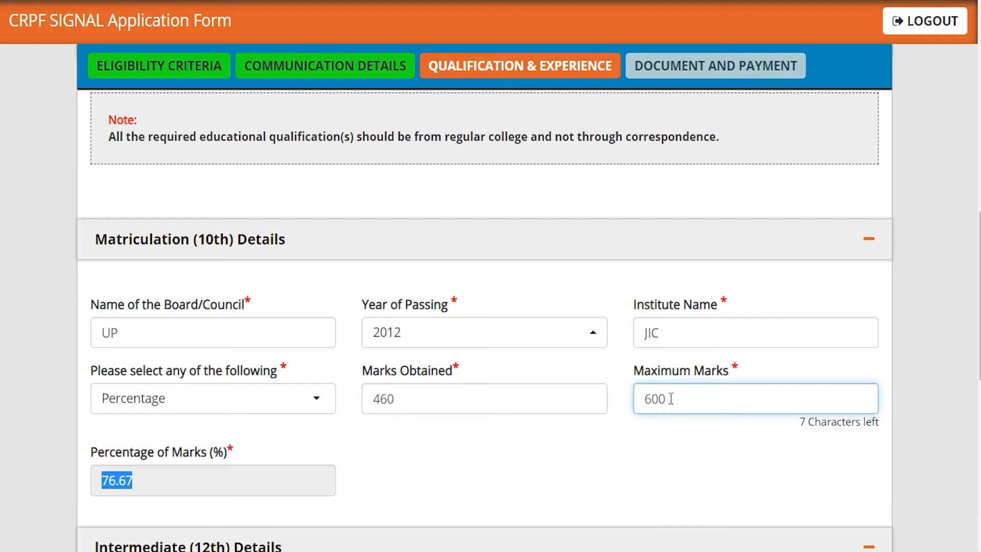
pyautogui.click(530, 473)
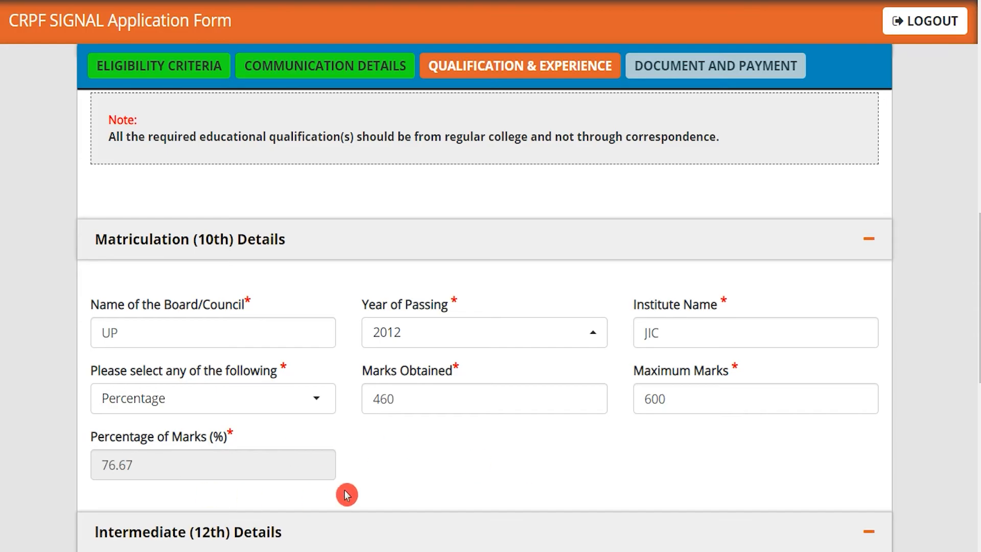
# Step: Enter Intermediate board UP, year of passing 2014 and institute JIC
pyautogui.scroll(-5, 366, 484)
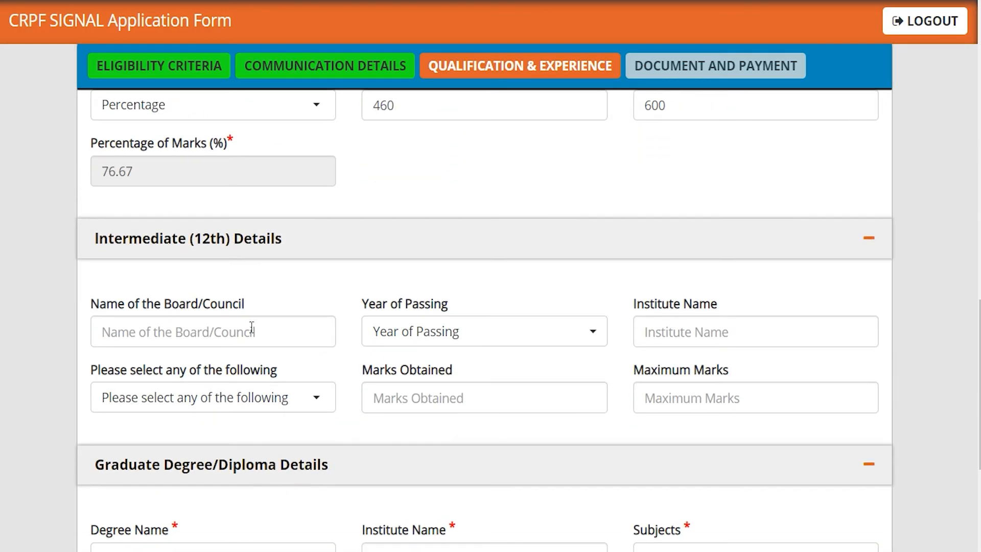
pyautogui.click(184, 280)
pyautogui.click(193, 332)
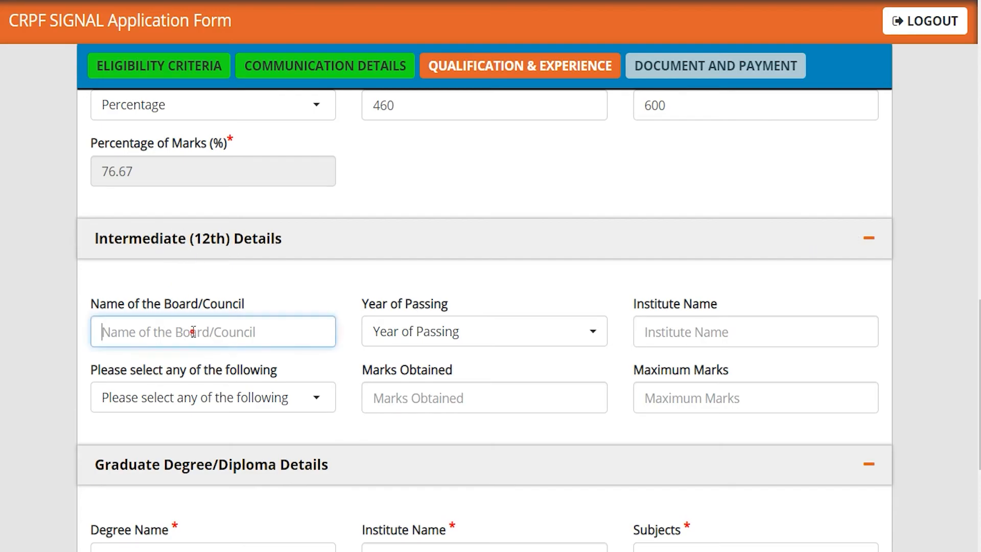
pyautogui.write('UP')
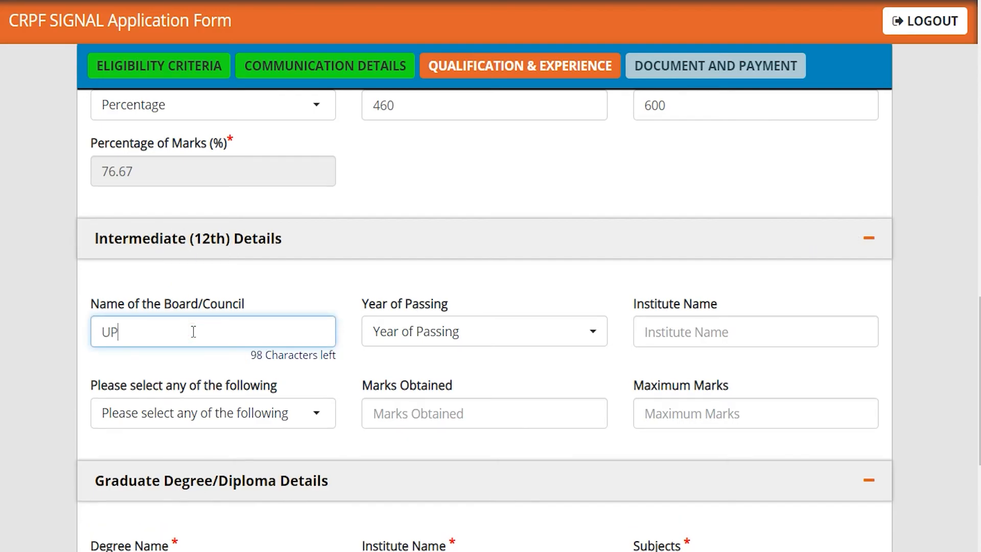
pyautogui.click(386, 331)
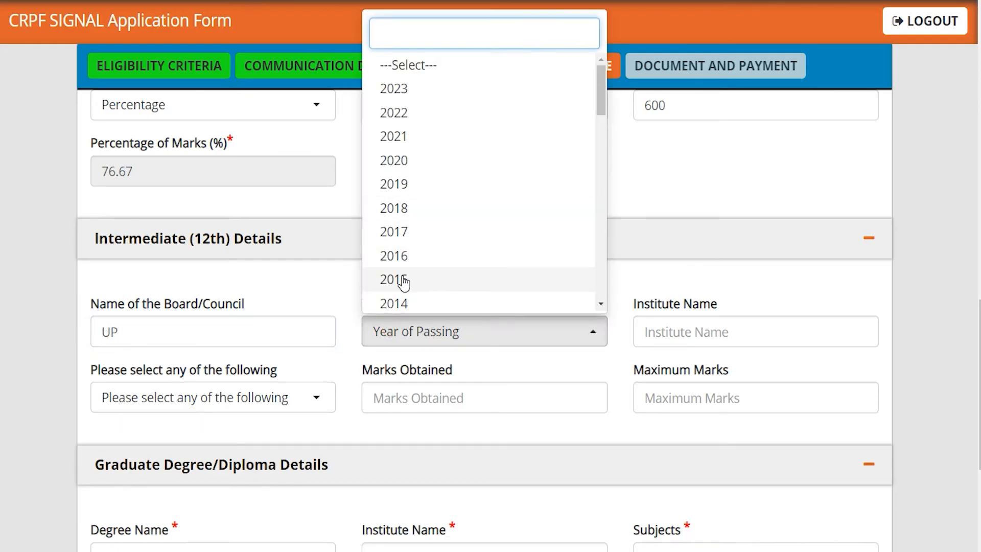
pyautogui.click(403, 303)
pyautogui.click(702, 338)
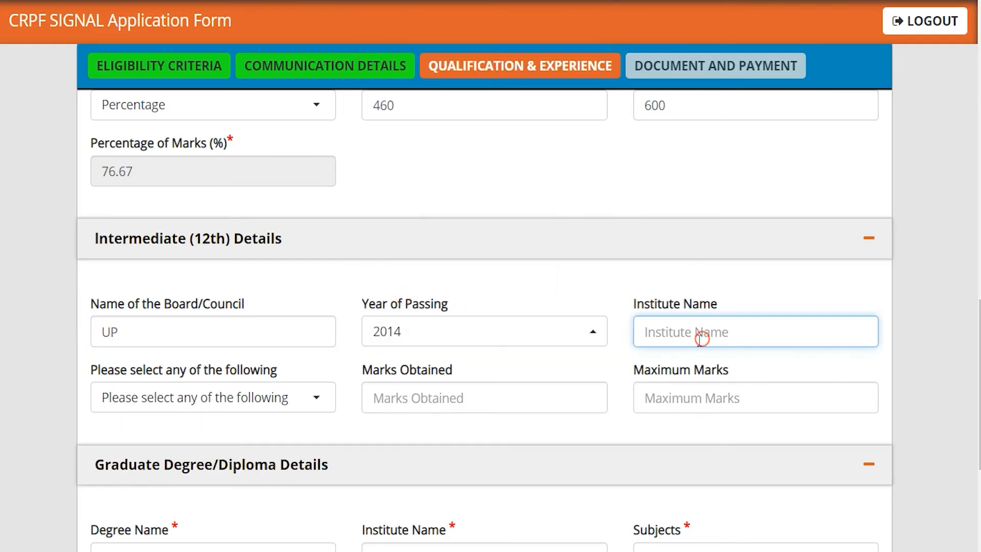
pyautogui.write('JIC')
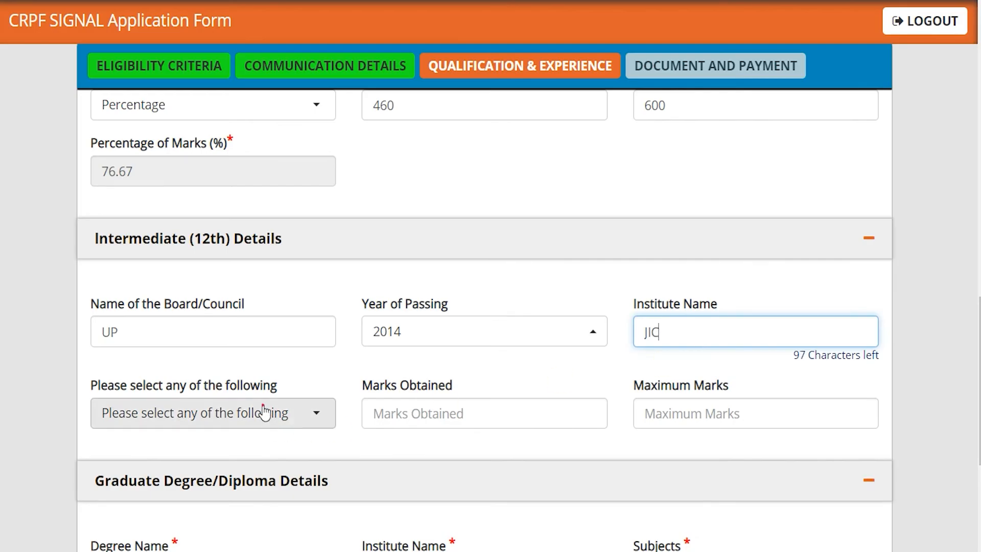
# Step: Record 12th marks as Percentage, 450 of 600, giving 75.00%
pyautogui.click(263, 410)
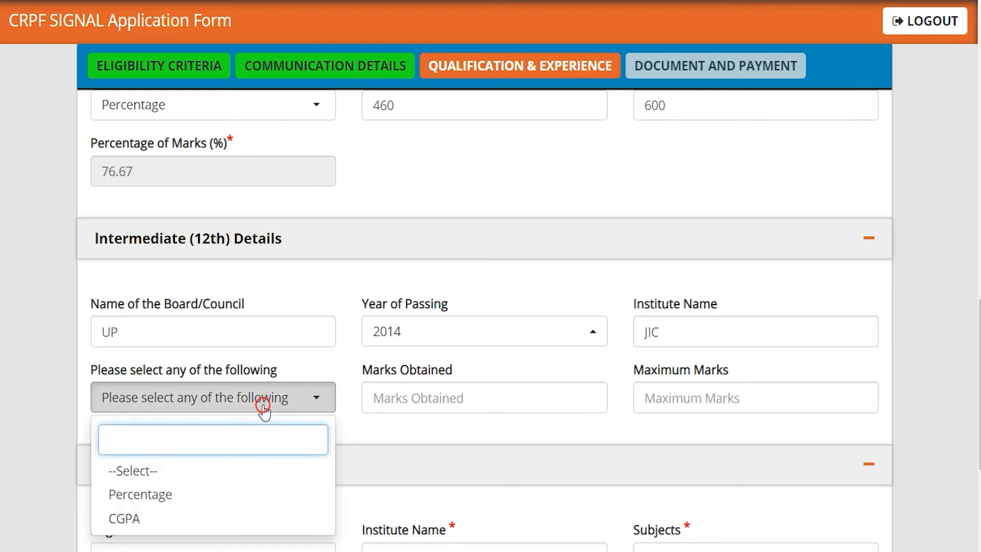
pyautogui.click(147, 494)
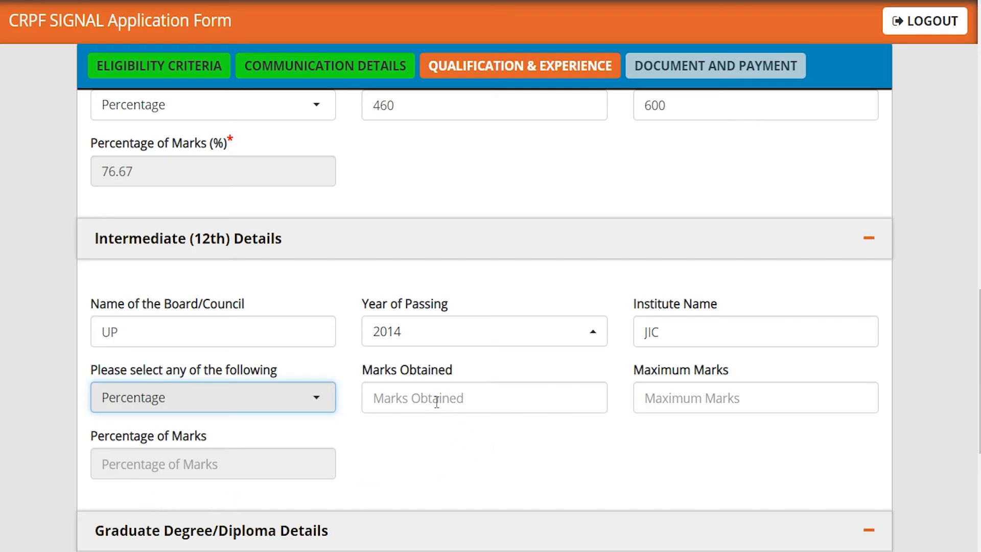
pyautogui.click(437, 403)
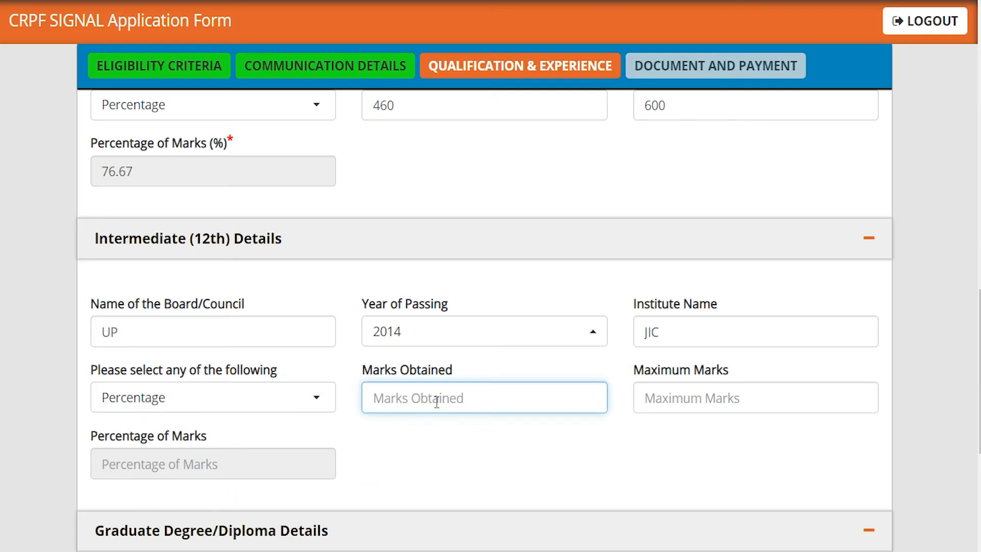
pyautogui.write('450')
pyautogui.press('Tab')
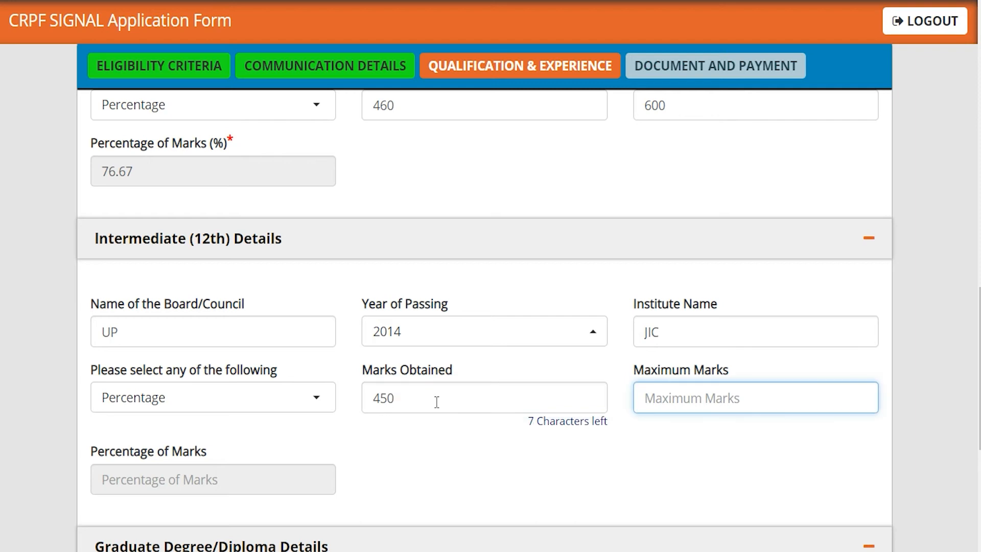
pyautogui.write('600')
pyautogui.press('Tab')
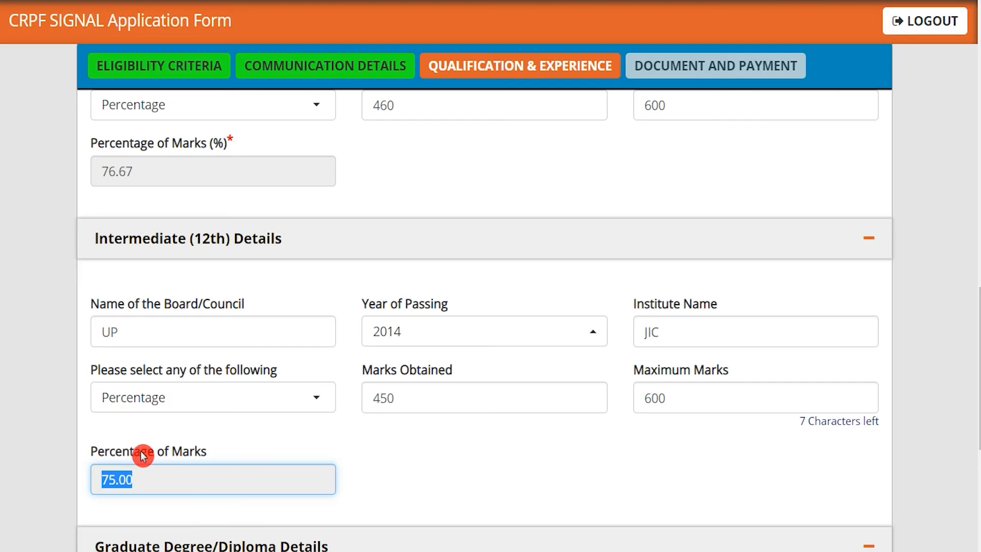
pyautogui.click(367, 475)
pyautogui.scroll(-5, 366, 476)
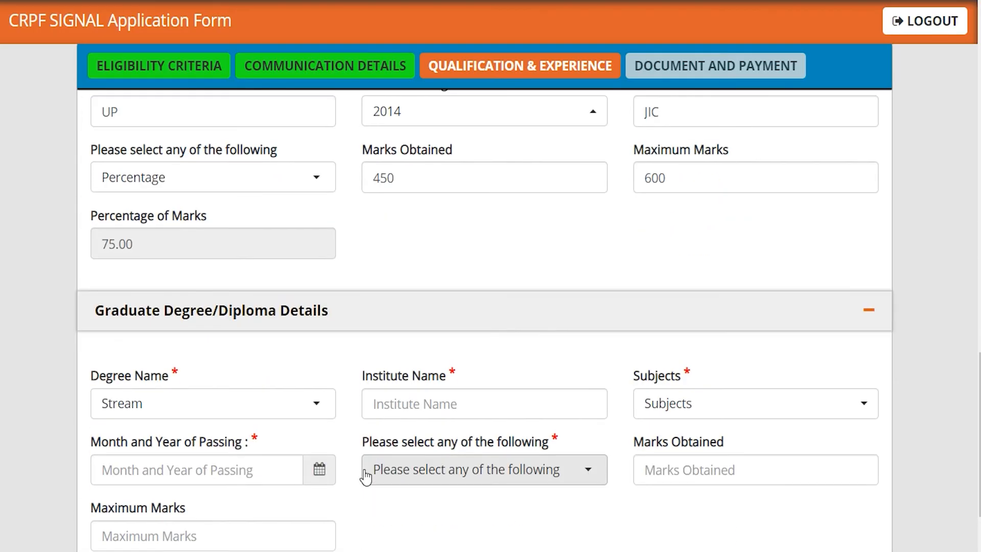
pyautogui.scroll(-3, 366, 476)
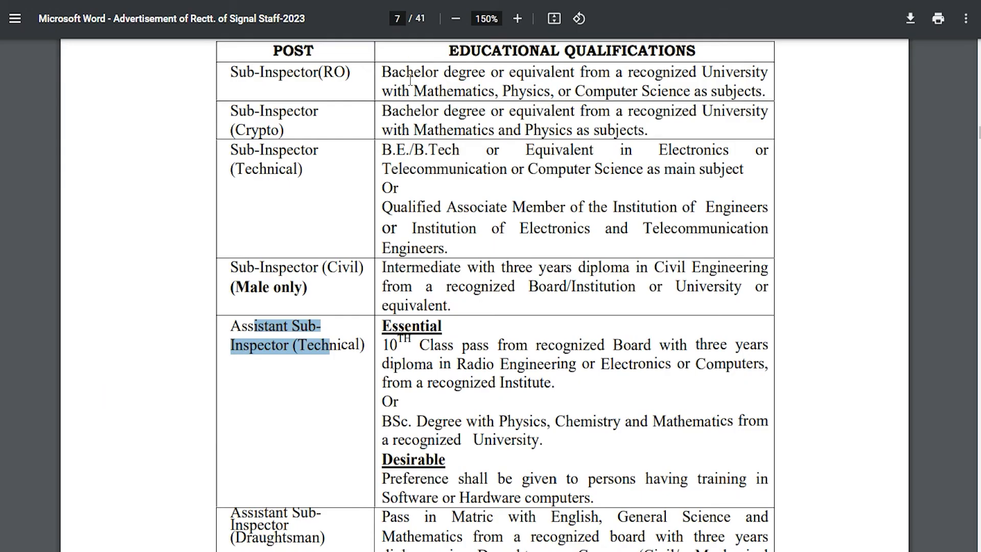
pyautogui.moveTo(392, 347); pyautogui.dragTo(538, 349)
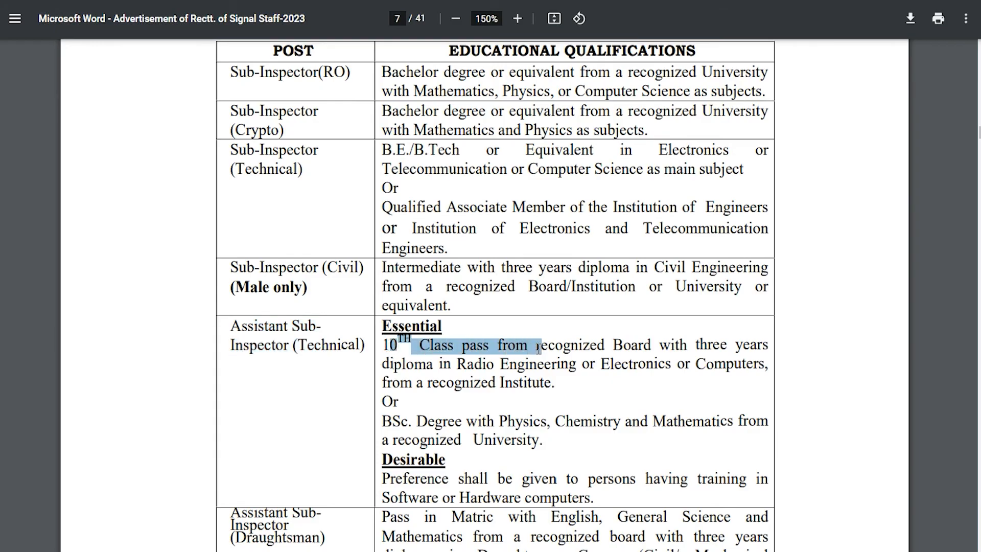
pyautogui.moveTo(457, 364); pyautogui.dragTo(513, 363)
pyautogui.moveTo(602, 364); pyautogui.dragTo(633, 364)
pyautogui.moveTo(399, 383); pyautogui.dragTo(452, 382)
pyautogui.moveTo(383, 421); pyautogui.dragTo(488, 422)
pyautogui.click(583, 396)
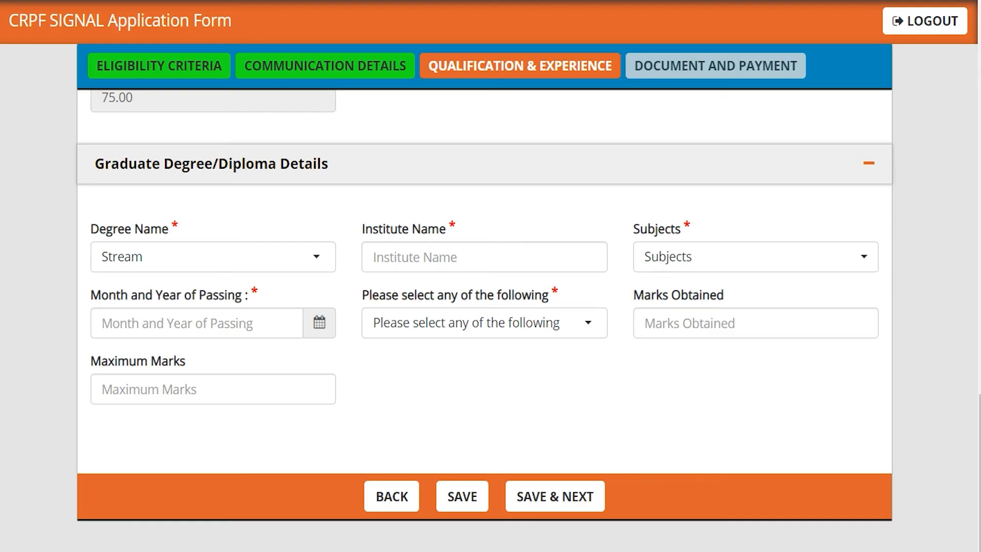
# Step: Set the degree to Diploma from NICT with subject Radio Engineering
pyautogui.click(207, 242)
pyautogui.click(260, 191)
pyautogui.click(253, 260)
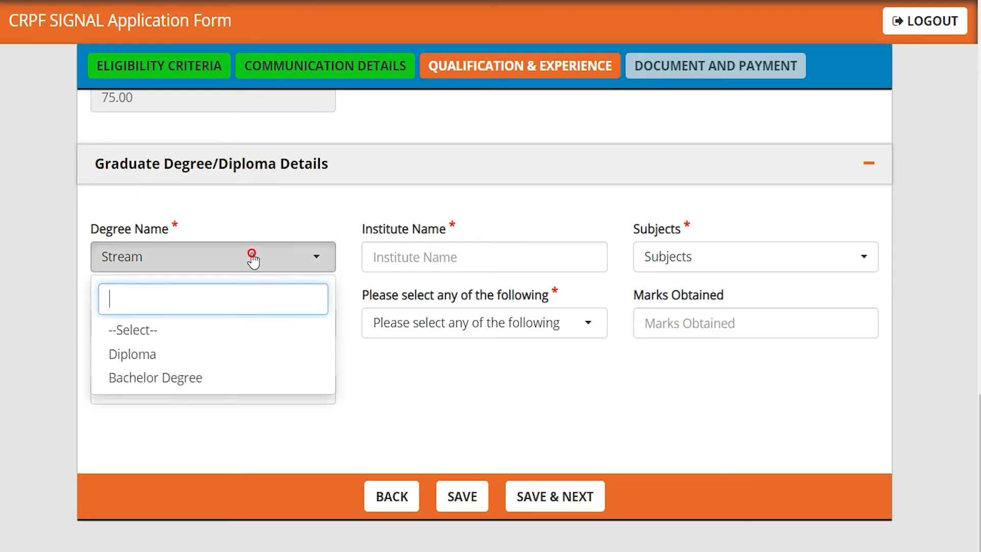
pyautogui.click(153, 358)
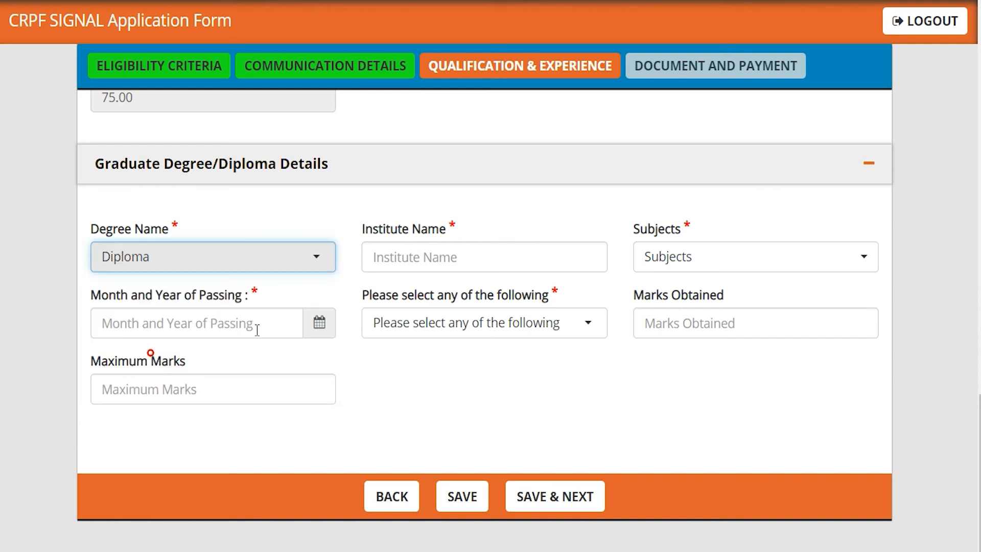
pyautogui.click(413, 257)
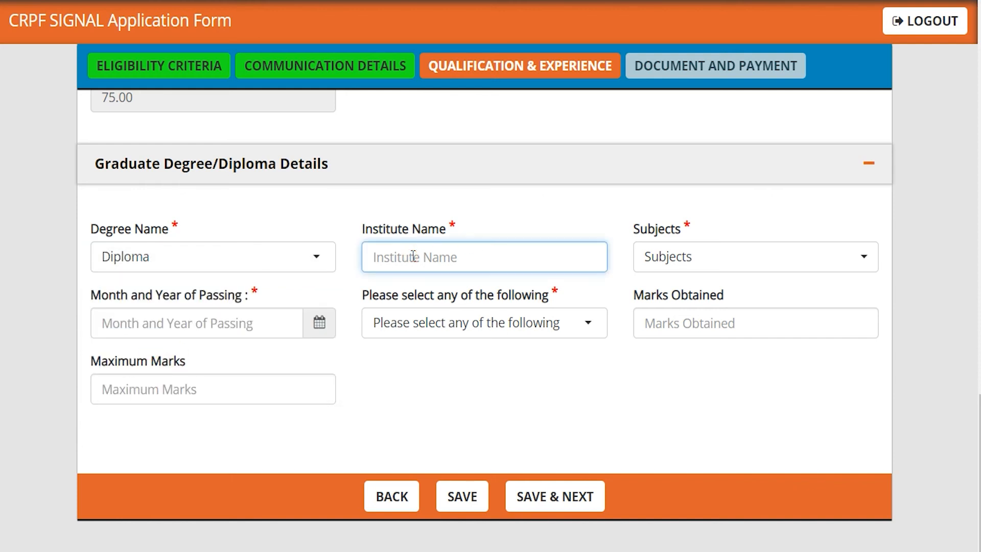
pyautogui.write('NICT')
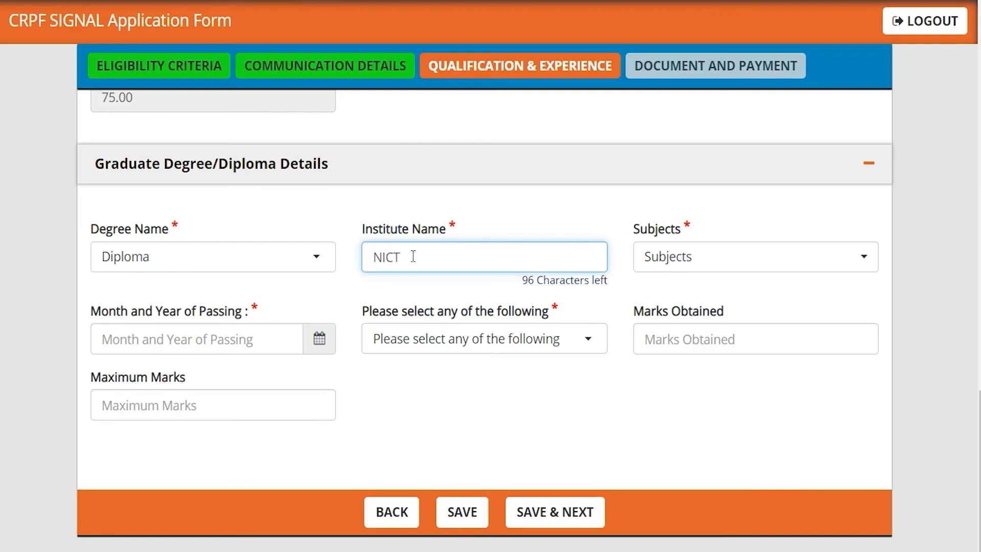
pyautogui.click(672, 260)
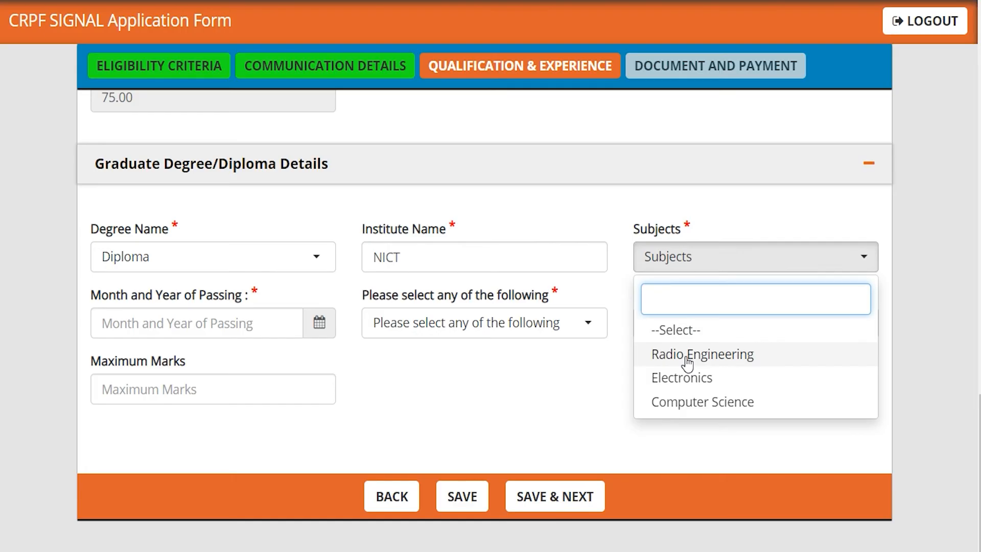
pyautogui.click(687, 364)
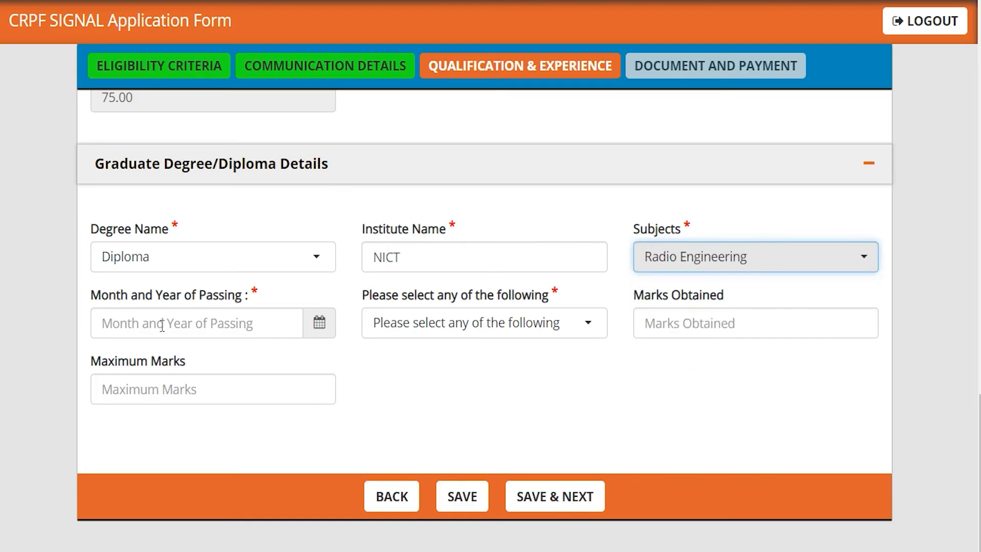
# Step: Set passing date 05/2023 and diploma marks as Percentage, 450 of 600 (75.00%)
pyautogui.click(319, 327)
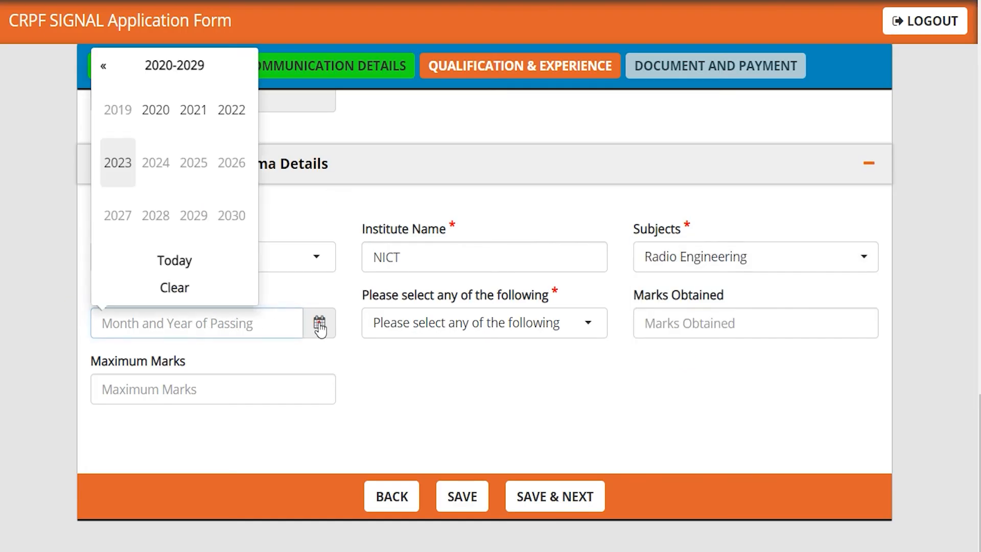
pyautogui.click(132, 169)
pyautogui.click(469, 325)
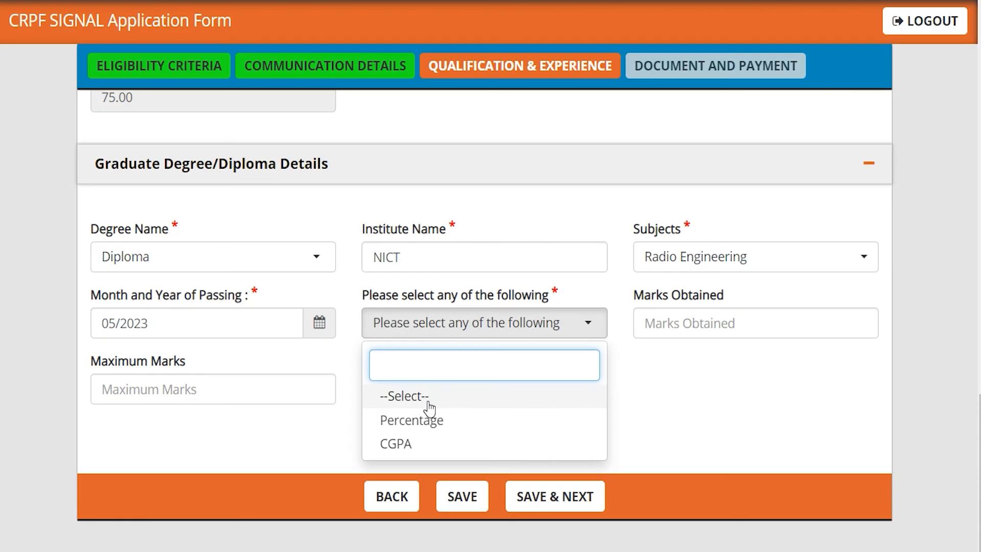
pyautogui.click(407, 420)
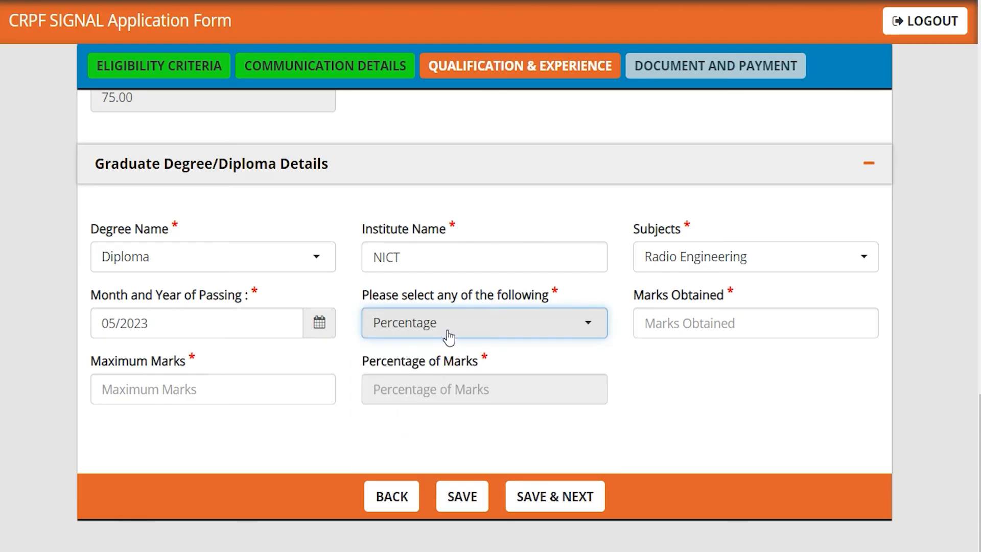
pyautogui.click(662, 322)
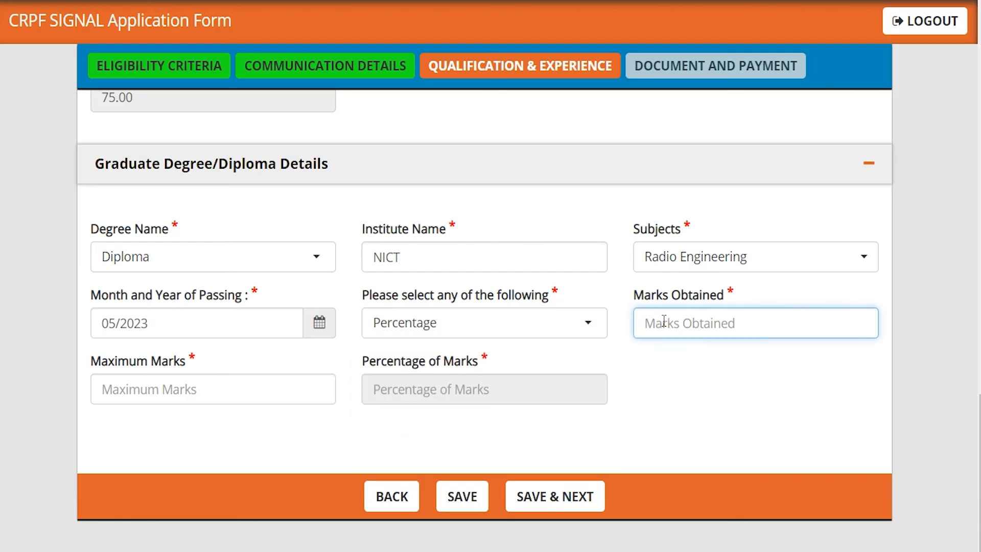
pyautogui.write('450')
pyautogui.click(201, 438)
pyautogui.click(203, 400)
pyautogui.write('600')
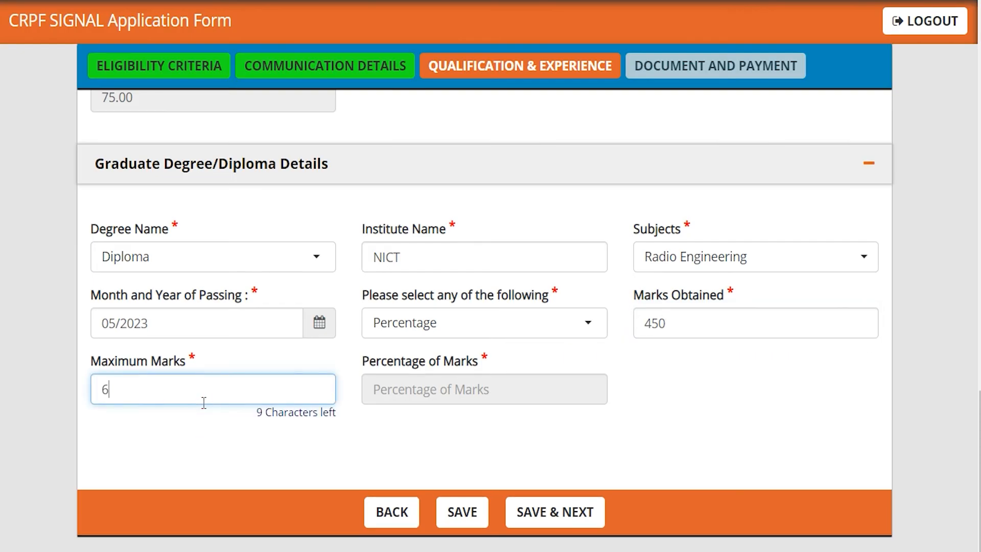
pyautogui.press('Tab')
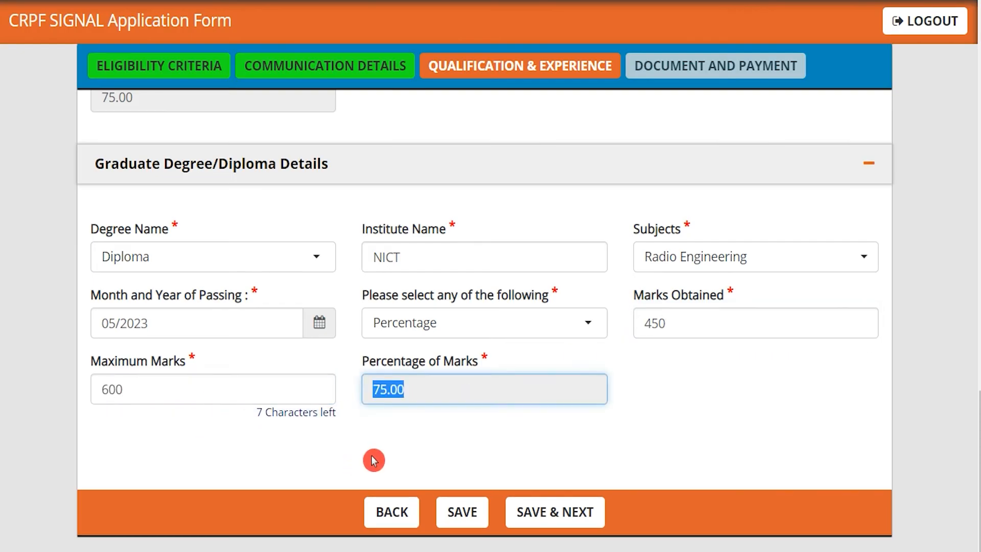
pyautogui.click(373, 457)
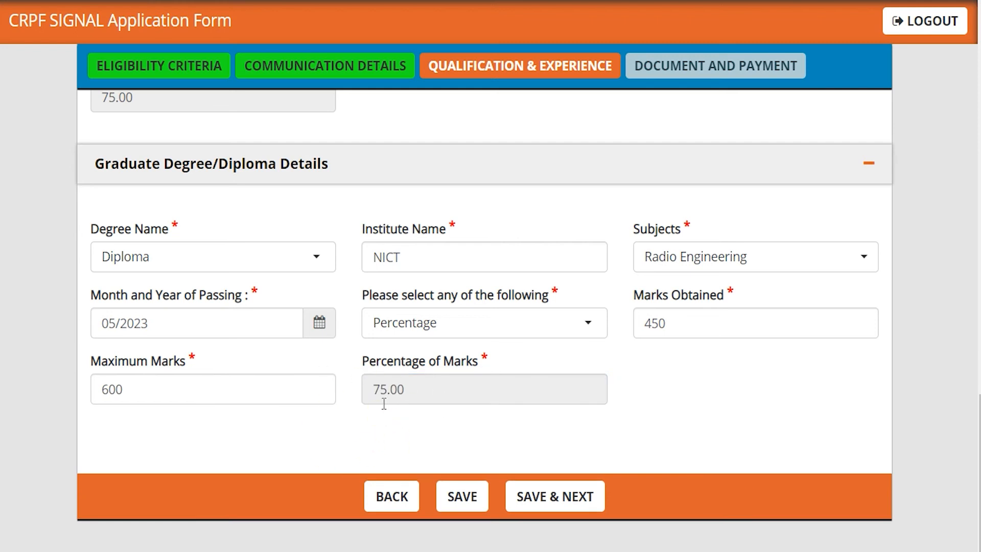
pyautogui.scroll(15, 410, 381)
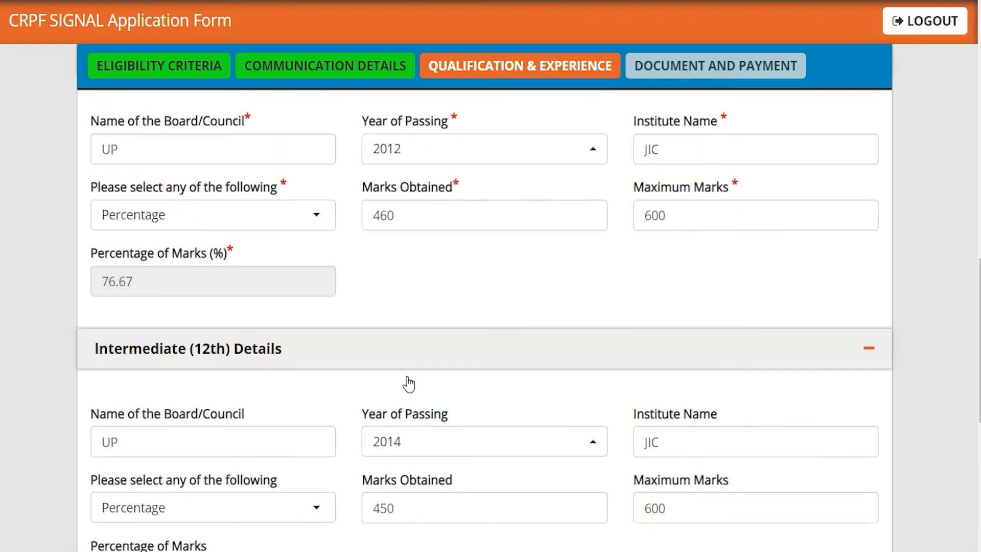
pyautogui.scroll(2, 410, 380)
pyautogui.scroll(-10, 407, 378)
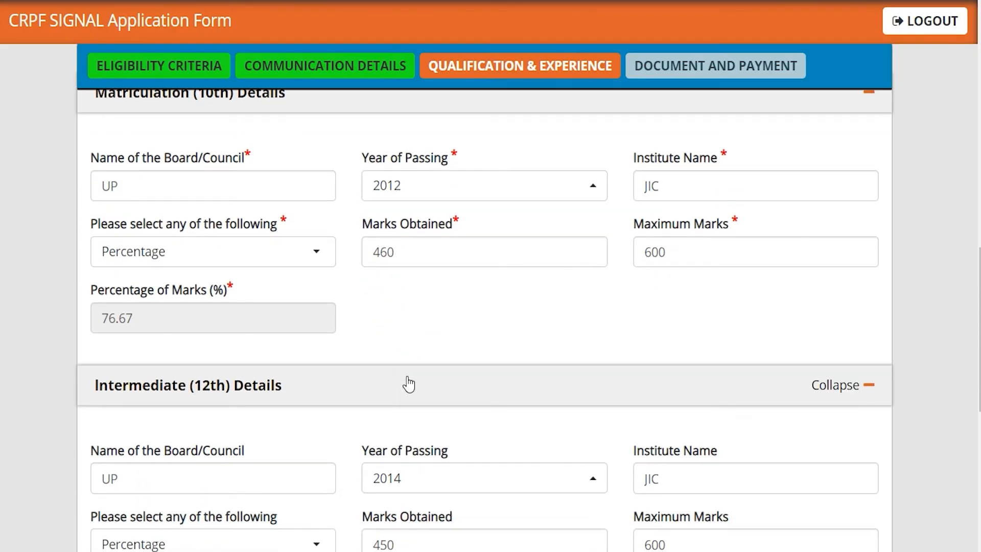
pyautogui.scroll(-5, 409, 384)
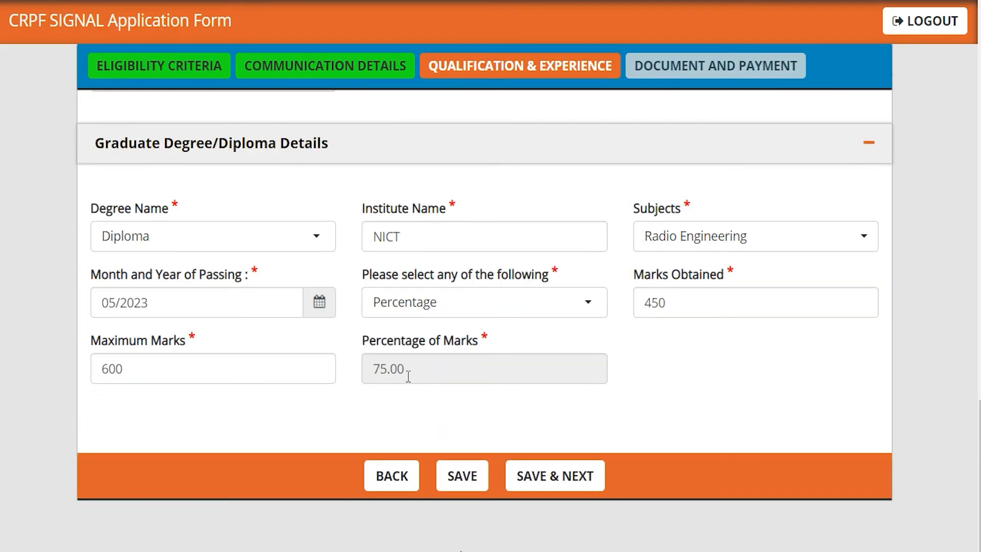
pyautogui.click(563, 479)
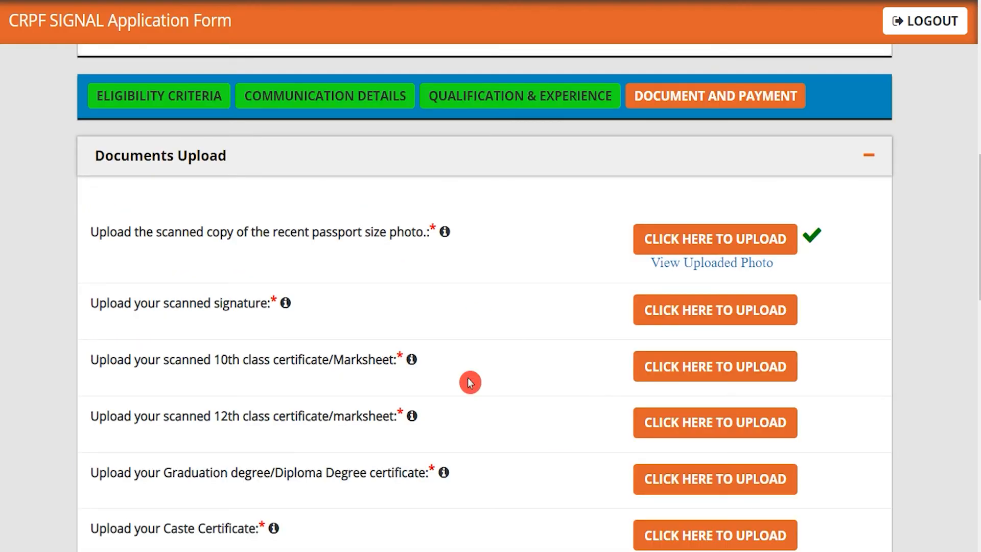
pyautogui.moveTo(318, 237); pyautogui.dragTo(412, 239)
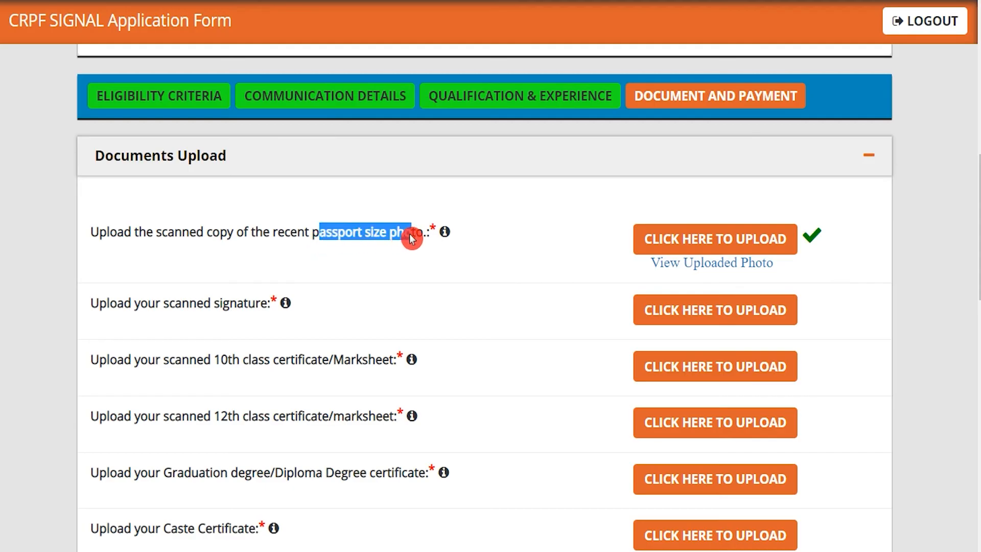
pyautogui.click(710, 240)
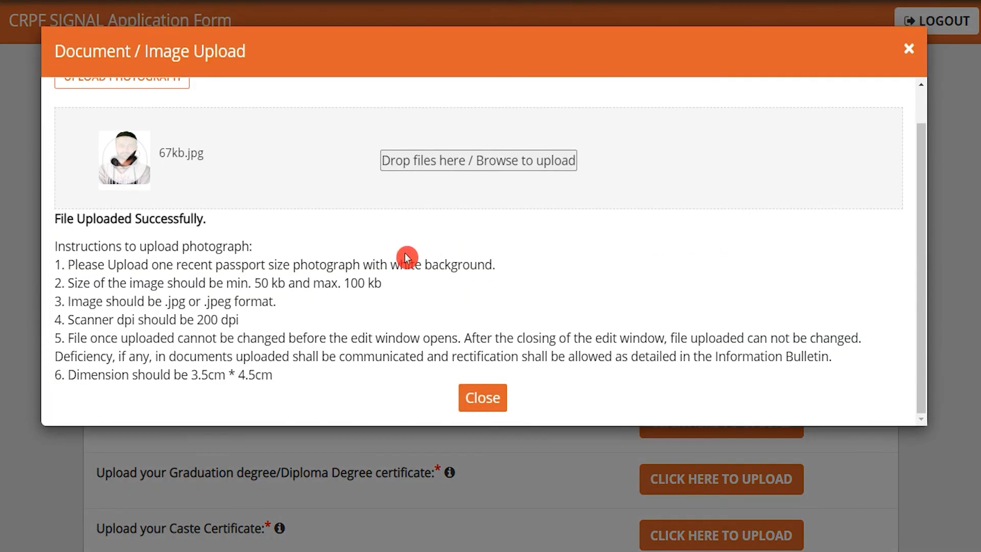
pyautogui.moveTo(98, 266); pyautogui.dragTo(231, 260)
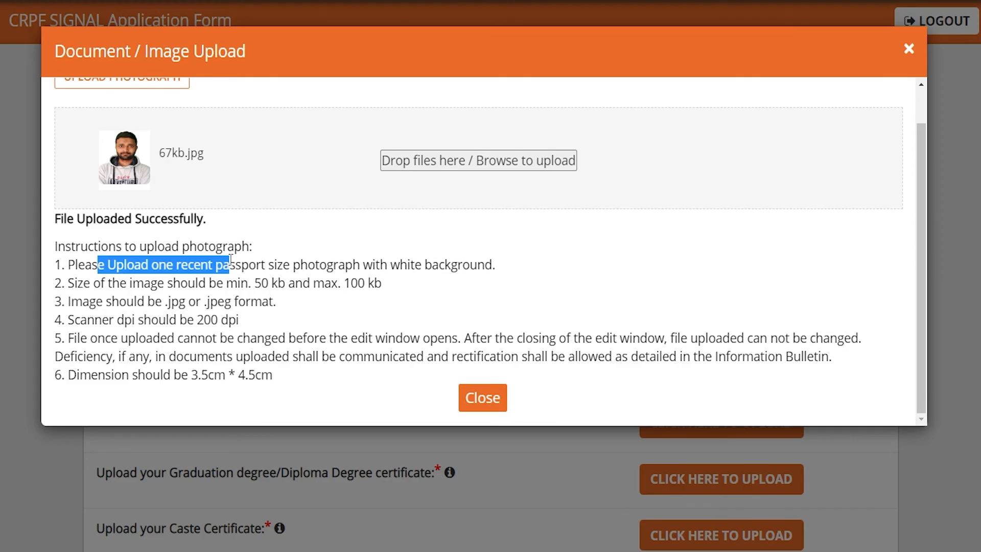
pyautogui.moveTo(255, 283); pyautogui.dragTo(382, 284)
pyautogui.moveTo(171, 301); pyautogui.dragTo(254, 299)
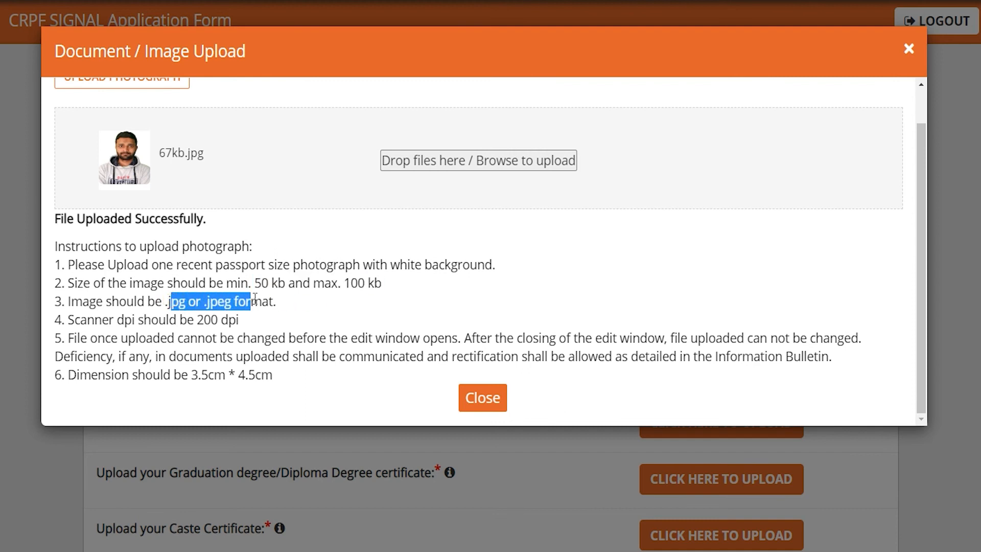
pyautogui.moveTo(204, 318); pyautogui.dragTo(228, 320)
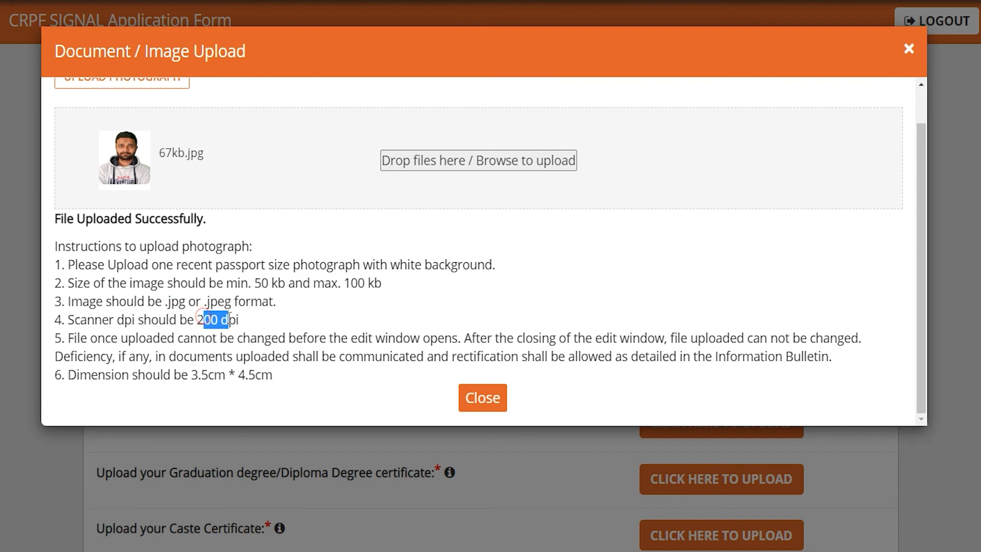
pyautogui.scroll(2, 281, 288)
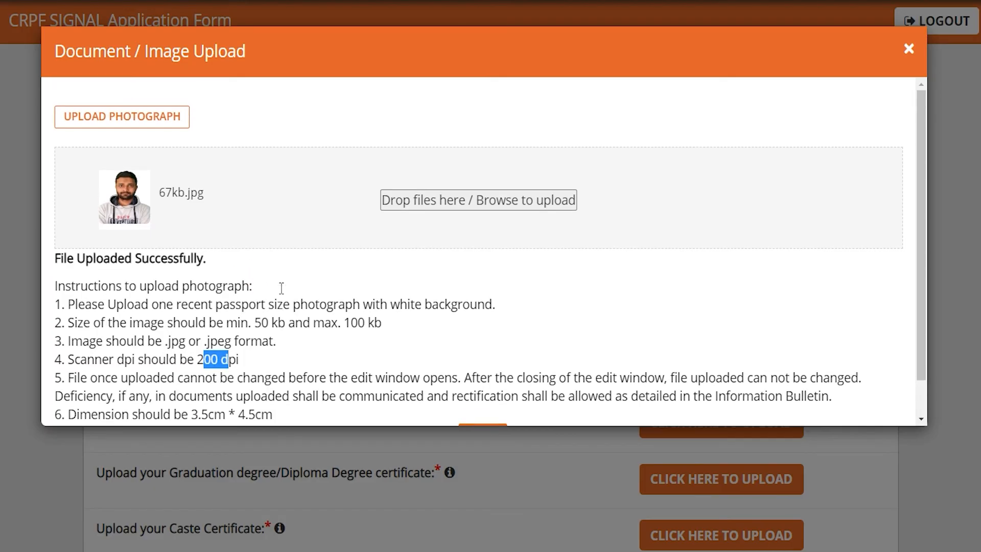
pyautogui.click(433, 206)
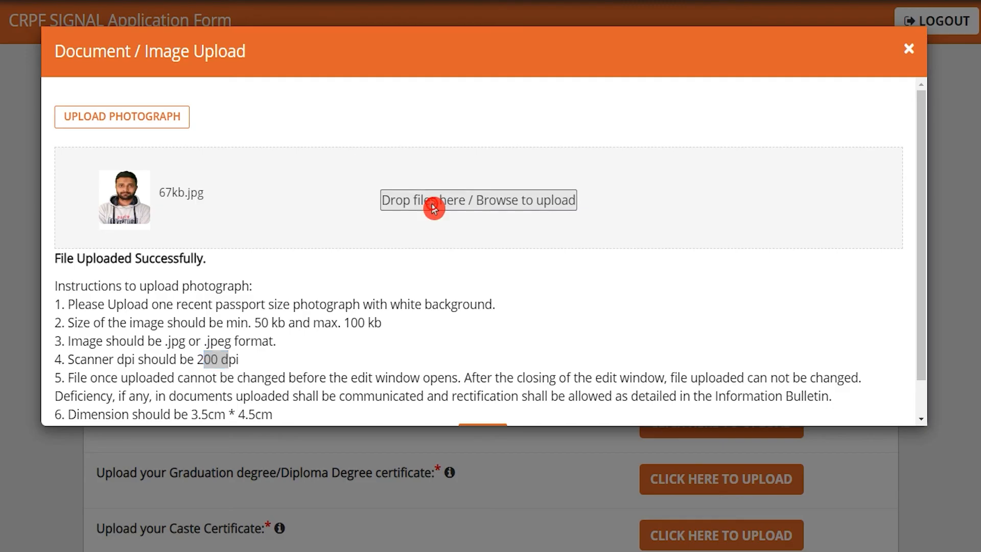
pyautogui.click(777, 531)
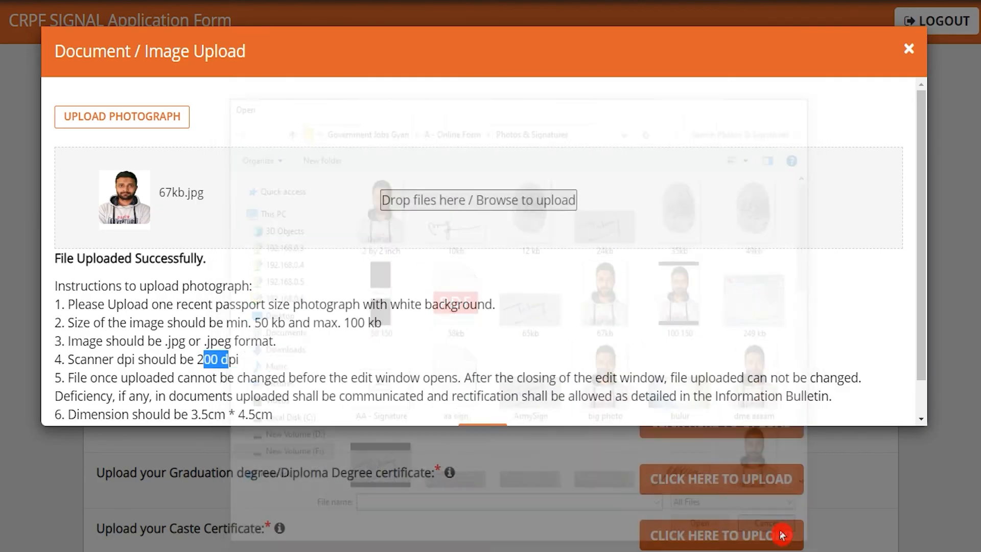
pyautogui.scroll(-2, 495, 352)
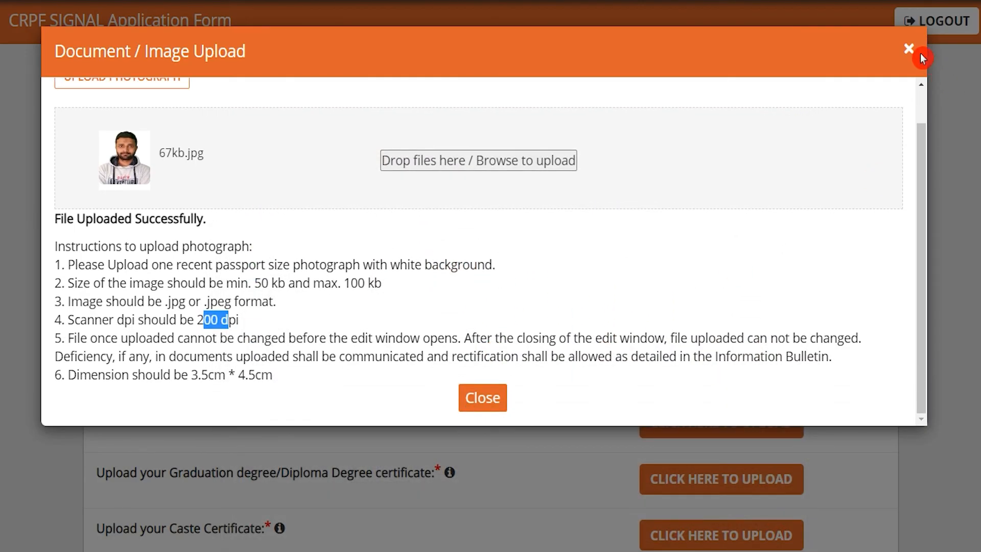
pyautogui.click(908, 49)
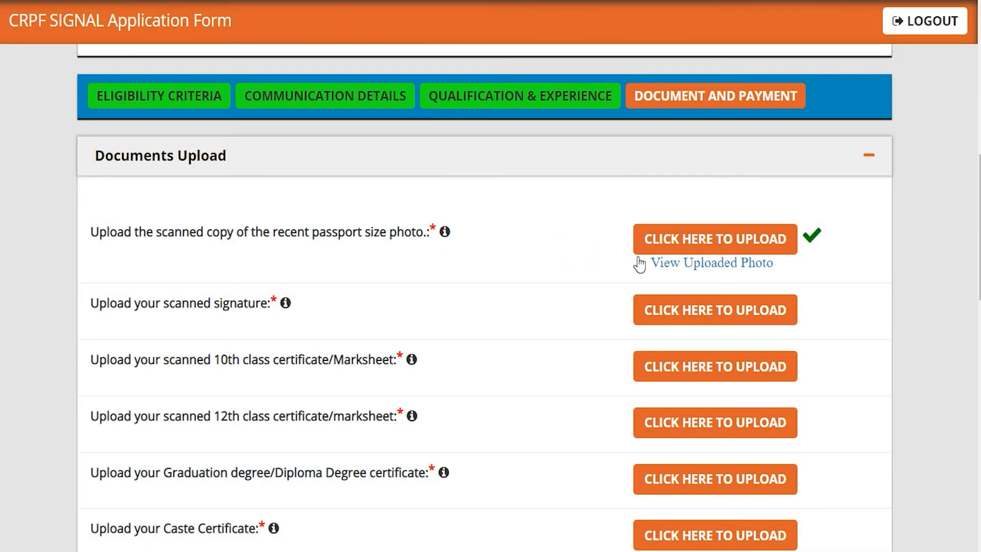
# Step: Preview the uploaded photo, then highlight the required photo, signature and certificate documents
pyautogui.click(682, 265)
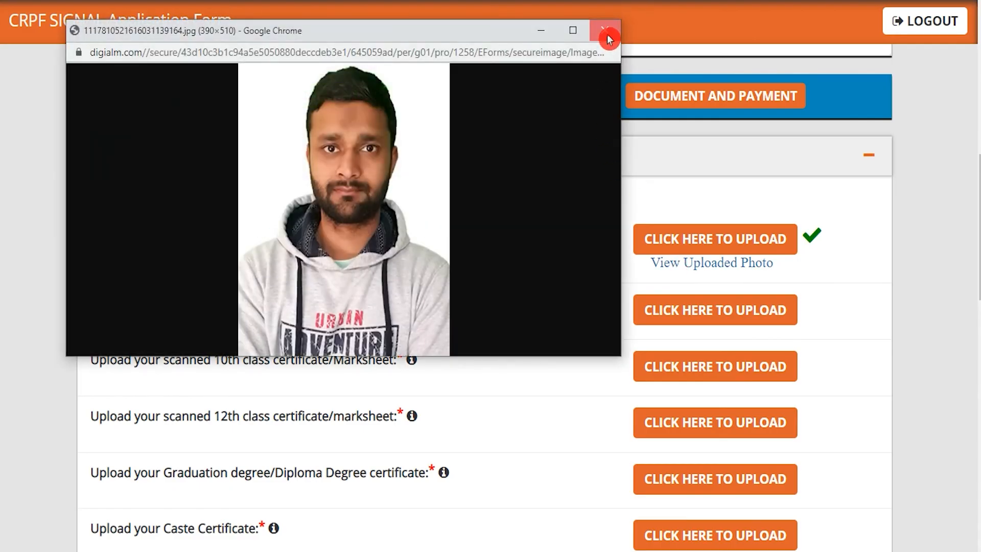
pyautogui.click(608, 37)
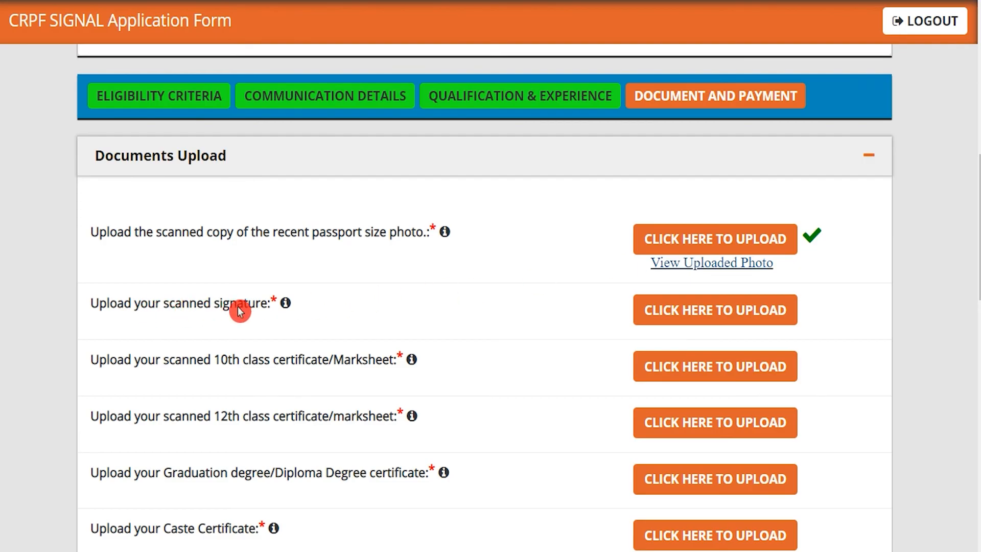
pyautogui.moveTo(346, 234); pyautogui.dragTo(412, 233)
pyautogui.moveTo(220, 306); pyautogui.dragTo(243, 308)
pyautogui.moveTo(228, 362); pyautogui.dragTo(299, 365)
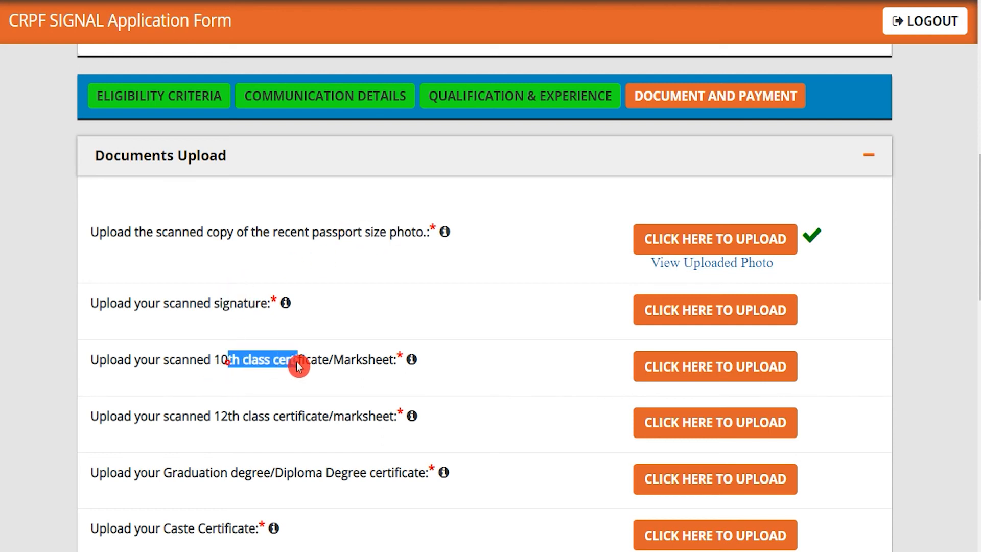
pyautogui.moveTo(239, 417); pyautogui.dragTo(301, 419)
pyautogui.scroll(-3, 301, 418)
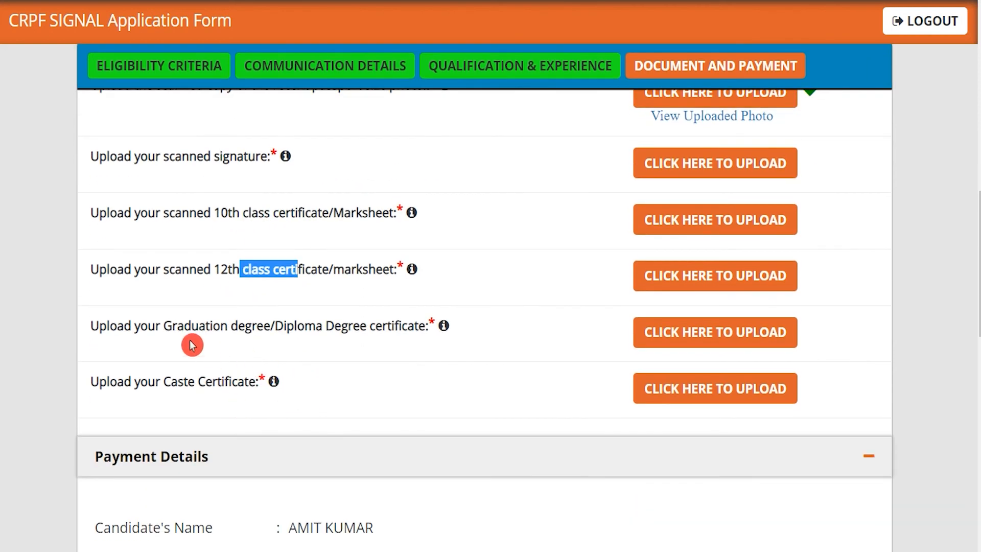
pyautogui.moveTo(193, 331); pyautogui.dragTo(364, 332)
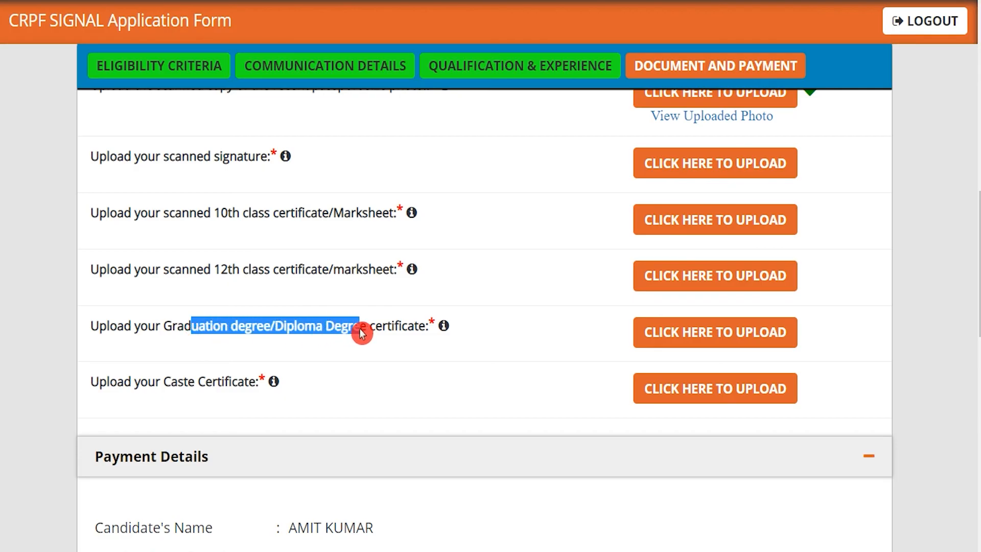
pyautogui.moveTo(171, 385); pyautogui.dragTo(225, 386)
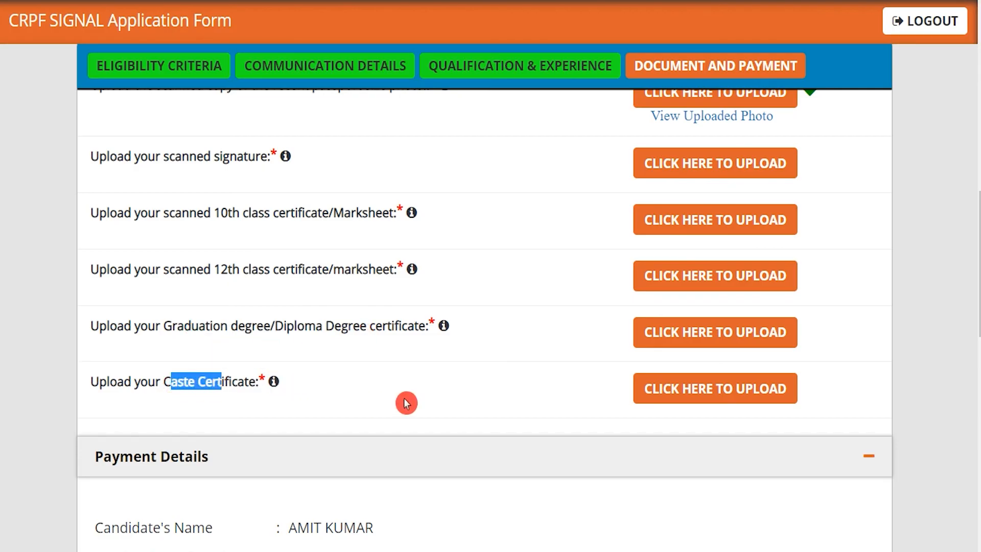
# Step: Highlight Payment Details: candidate's name, registration fee, and ASI and SI fees for GEN/OBC/EWS
pyautogui.scroll(-3, 407, 403)
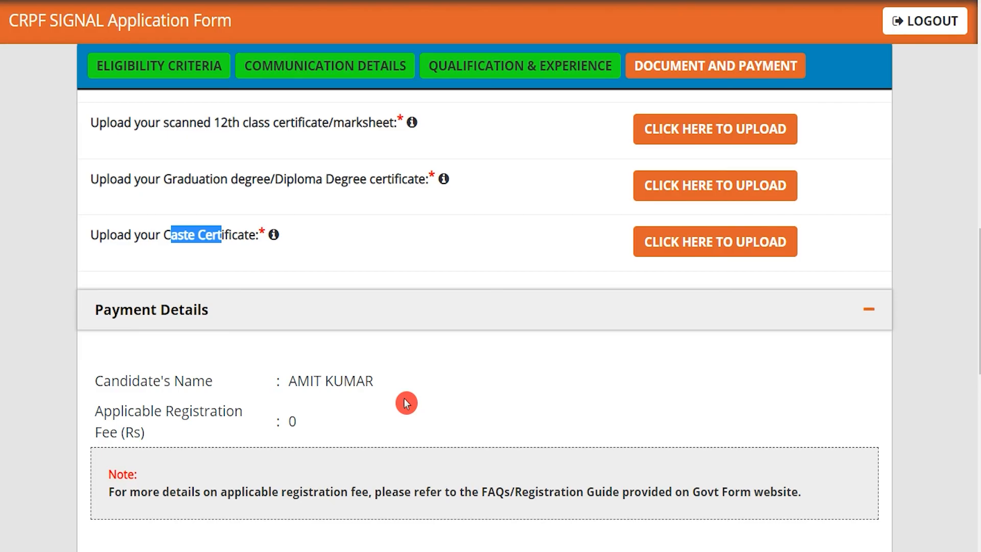
pyautogui.scroll(-3, 406, 403)
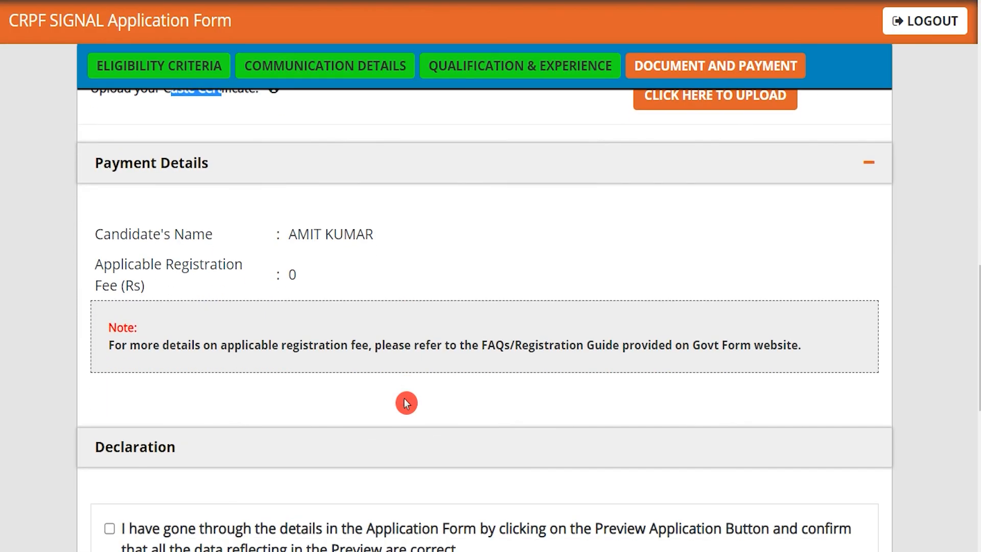
pyautogui.moveTo(290, 235); pyautogui.dragTo(372, 235)
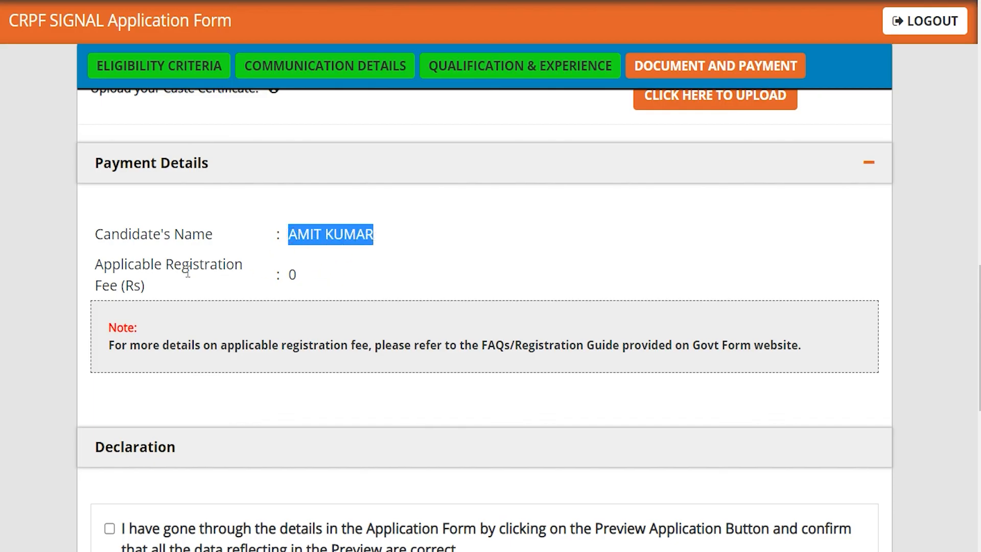
pyautogui.moveTo(114, 265); pyautogui.dragTo(213, 264)
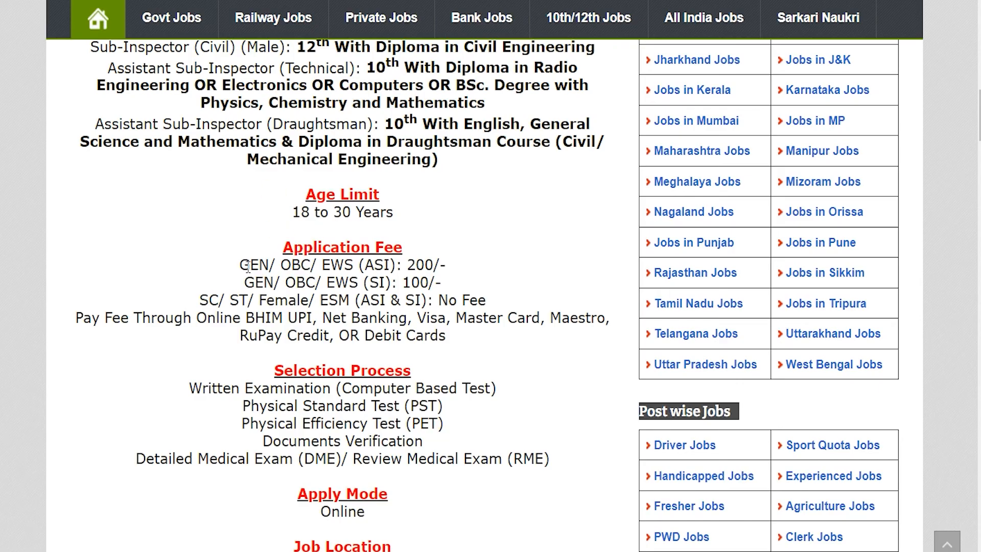
pyautogui.moveTo(248, 266); pyautogui.dragTo(414, 264)
pyautogui.moveTo(262, 281); pyautogui.dragTo(418, 282)
# Step: Highlight the notice's No Fee rule for SC/ST/Female/ESM candidates
pyautogui.moveTo(327, 300); pyautogui.dragTo(399, 292)
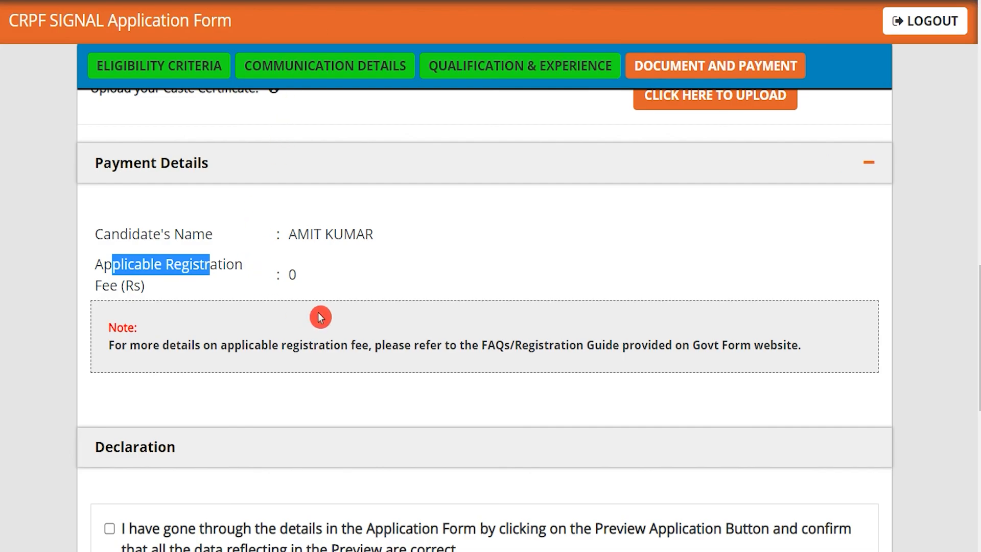
# Step: Tick every Declaration checkbox and I Agree, then begin entering the captcha
pyautogui.scroll(-3, 320, 317)
pyautogui.click(118, 225)
pyautogui.scroll(-2, 268, 278)
pyautogui.click(110, 310)
pyautogui.click(110, 398)
pyautogui.click(111, 443)
pyautogui.click(110, 470)
pyautogui.scroll(-3, 339, 407)
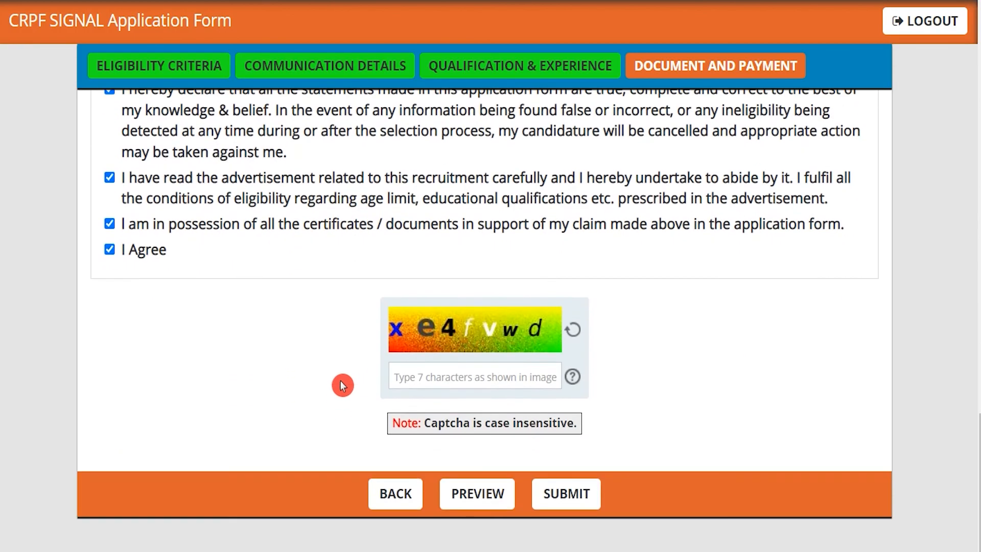
pyautogui.click(442, 377)
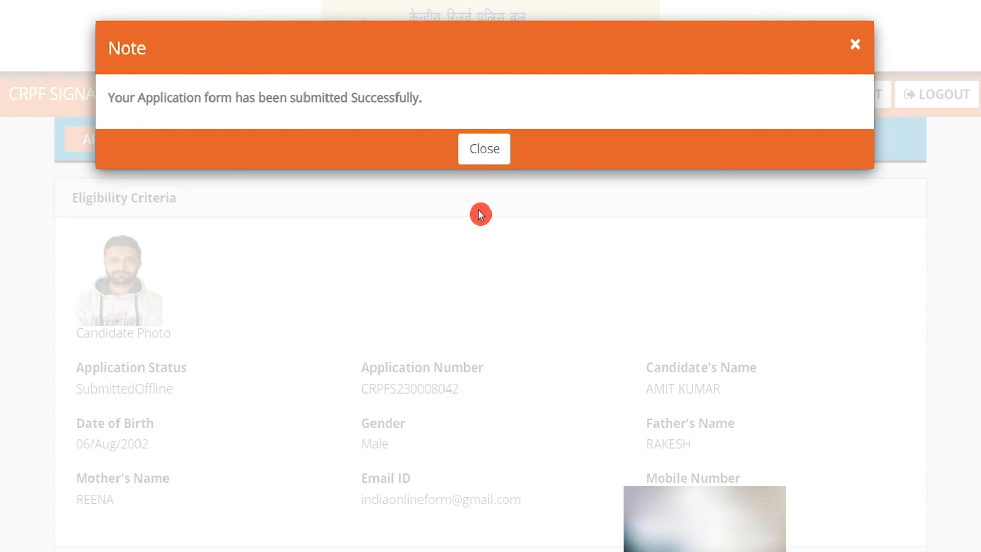
# Step: Close the success note to reveal the applicant details with status SubmittedOffline
pyautogui.click(488, 160)
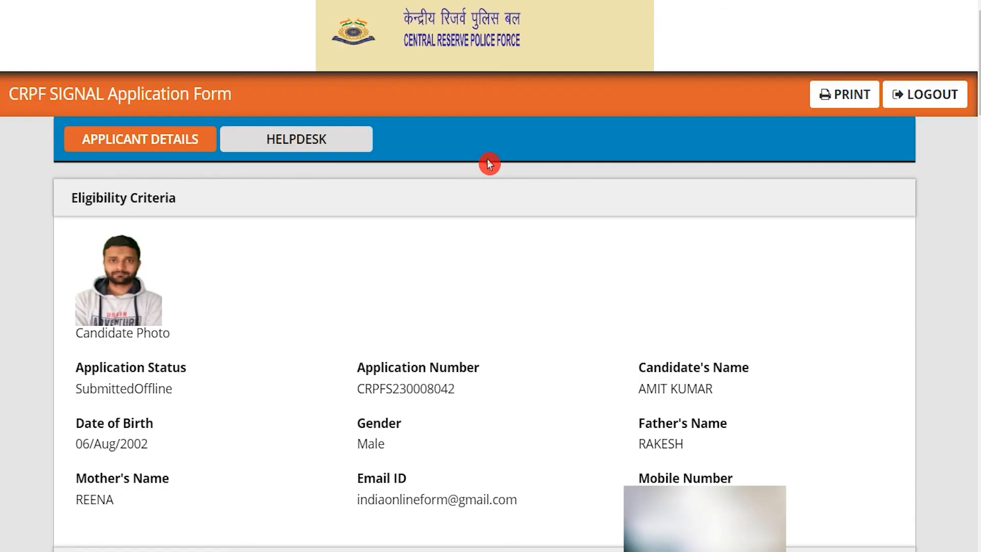